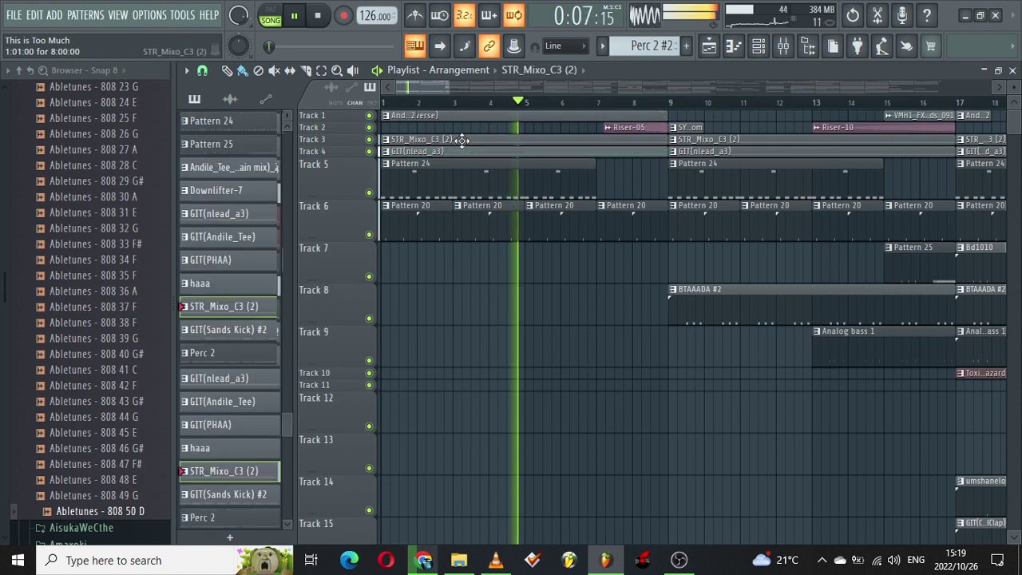
Open the STR_Mixo_C3 (2) clip from Track 3 in the piano roll, hide the browser, and bring its D2 note into view
double_click(456, 143)
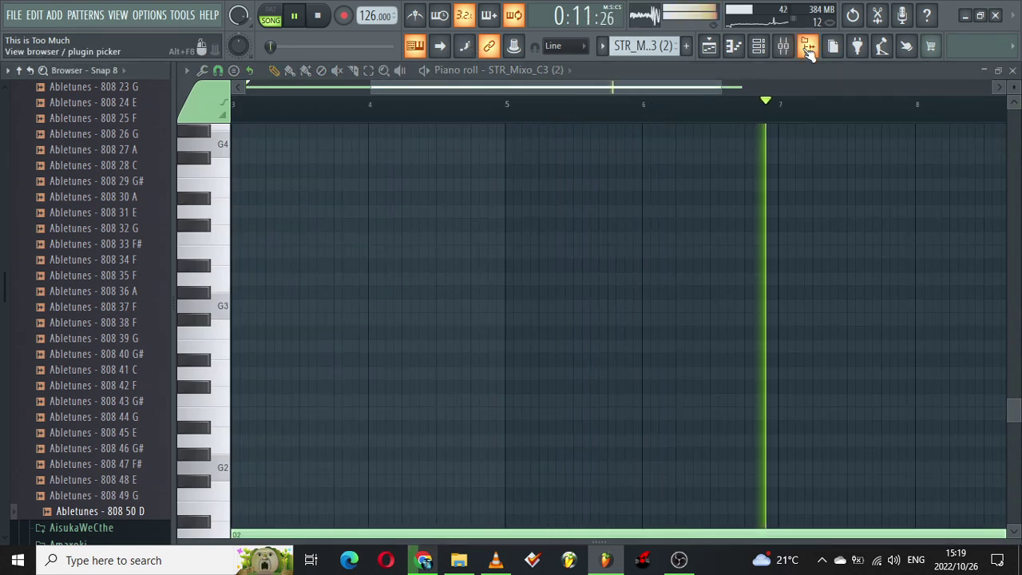
click(809, 48)
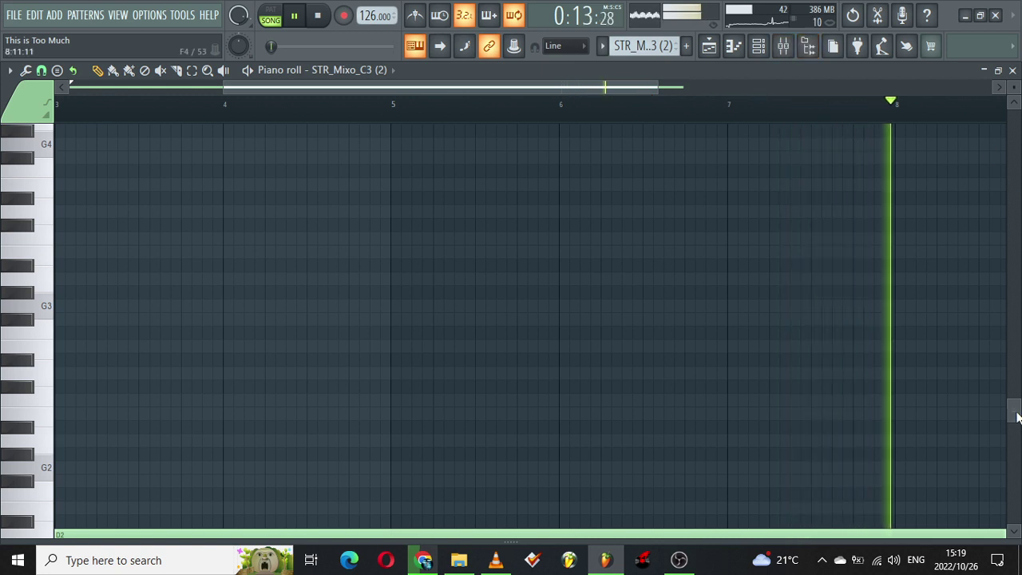
drag(1016, 415, 1015, 489)
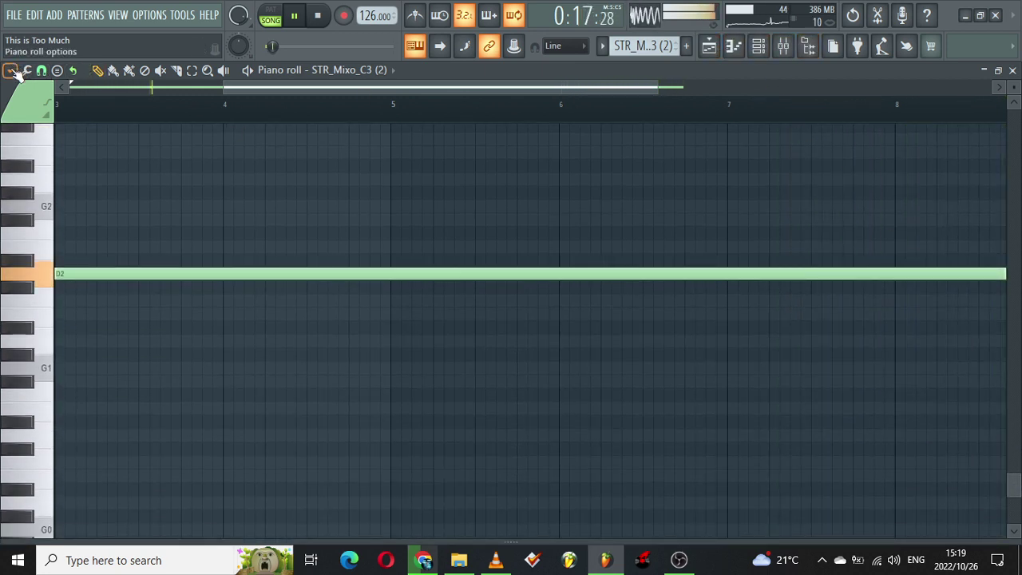
Set the piano roll's scale highlighting root note to D
click(11, 71)
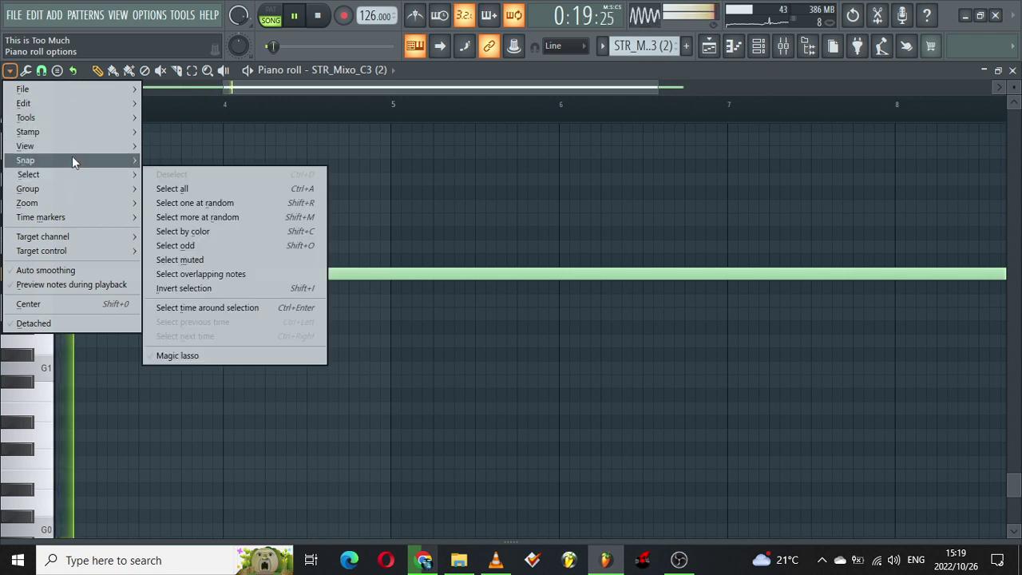
mouse_move(94, 148)
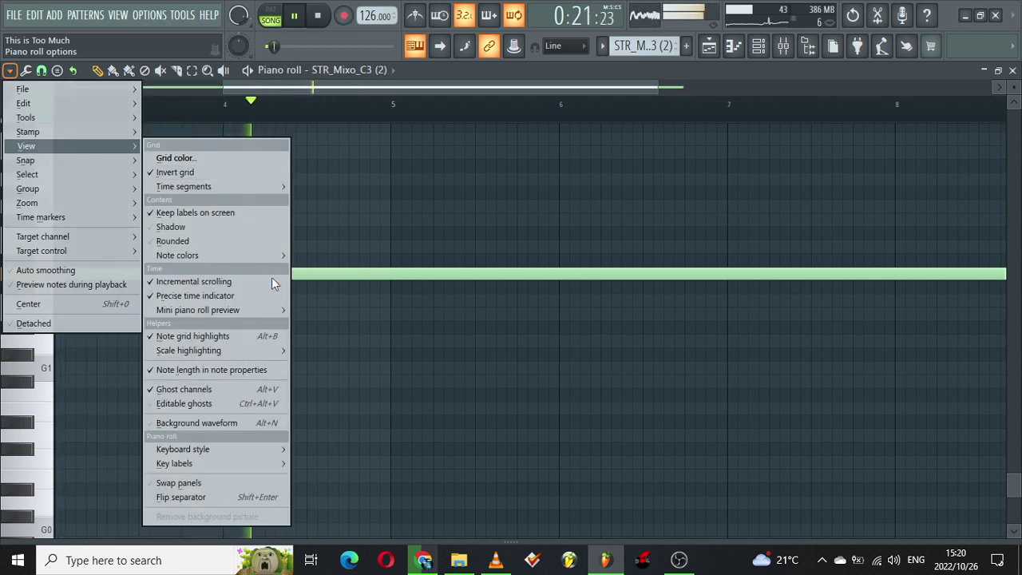
mouse_move(269, 356)
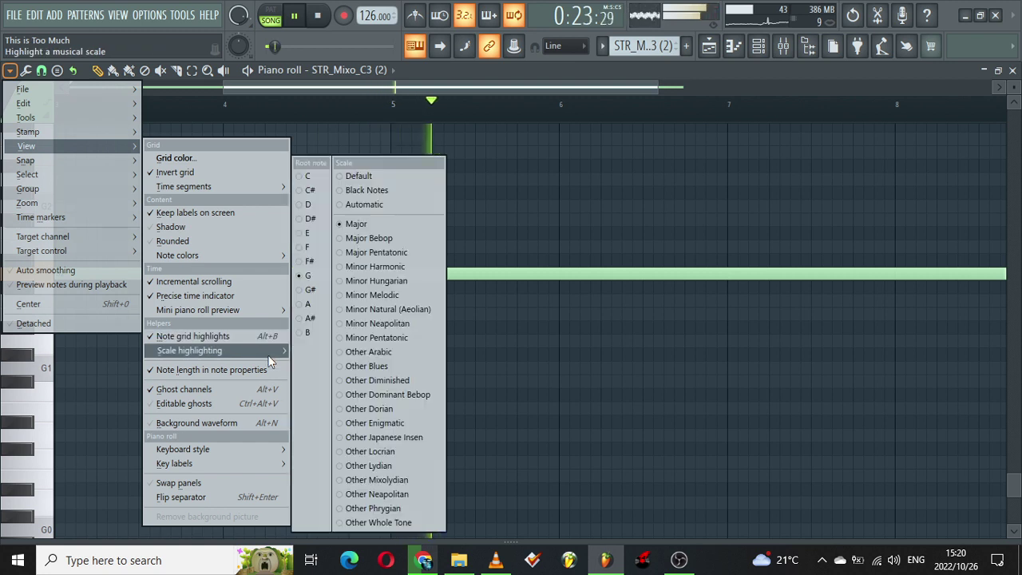
click(309, 203)
Return to the playlist, show a wider bar range, and open the GIT(nlead_a3) clip on Track 4 in the piano roll
click(708, 47)
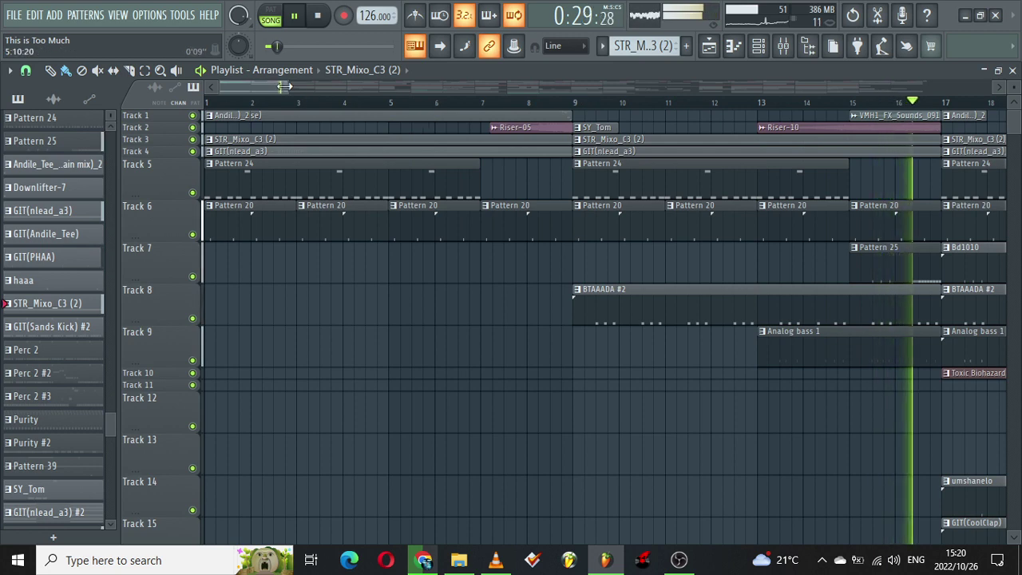
drag(285, 87, 428, 87)
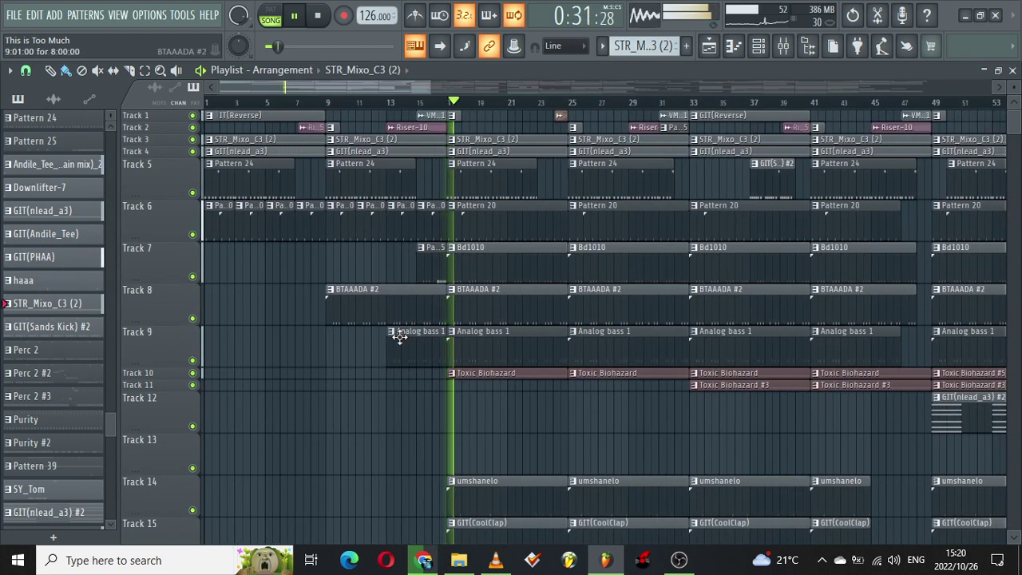
click(411, 152)
double_click(411, 151)
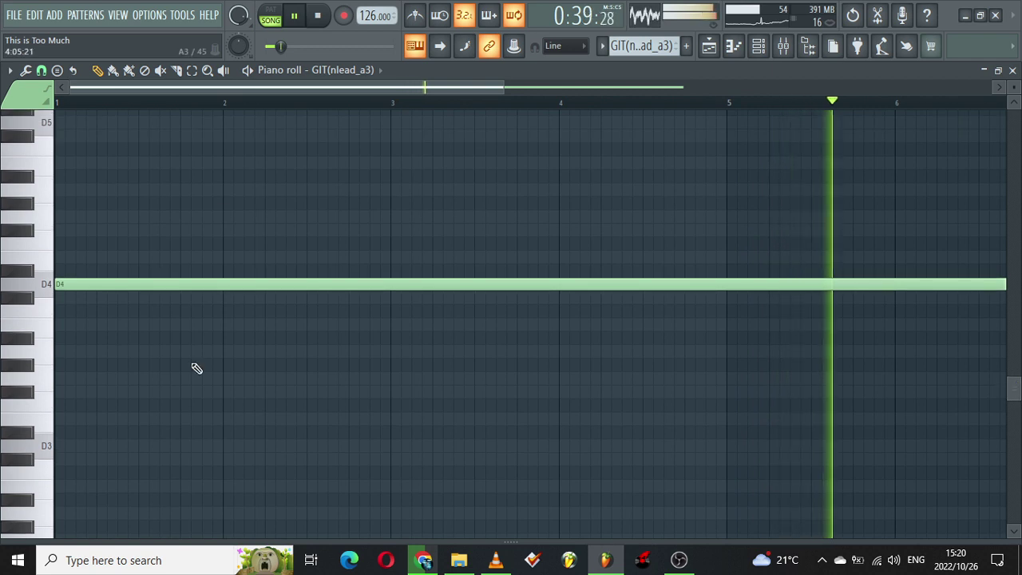
Locate the GIT(nlead_a3) channel in the channel rack and inspect the Gross Beat and two Fruity Love Philter effects on its mixer track
click(760, 47)
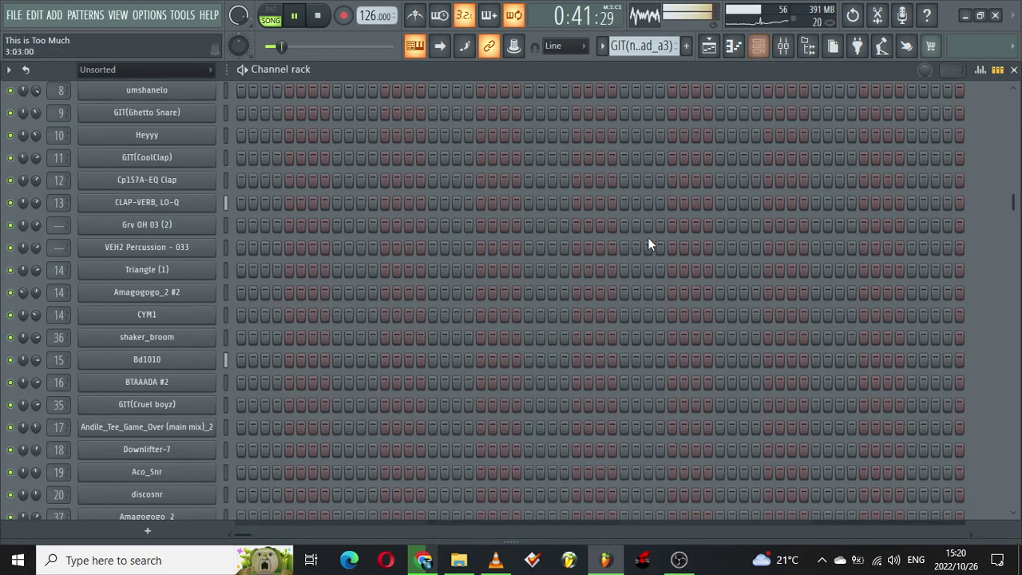
drag(1015, 205, 1013, 321)
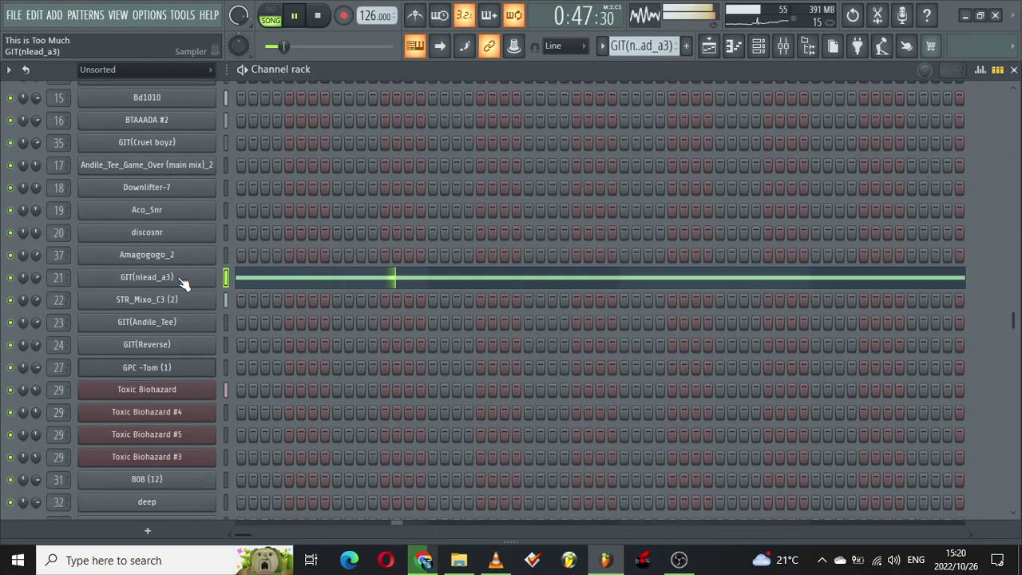
click(787, 47)
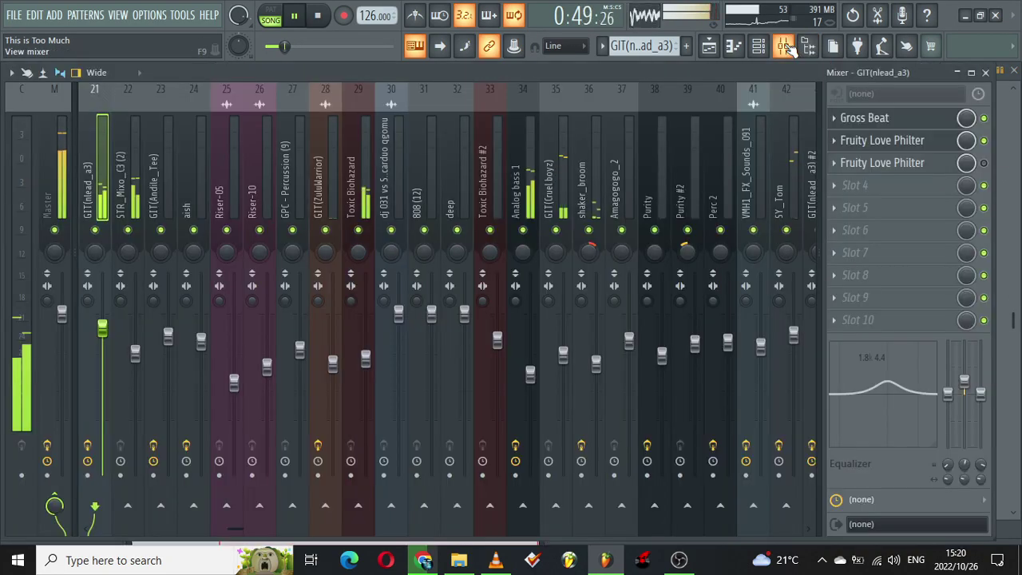
click(897, 120)
click(889, 146)
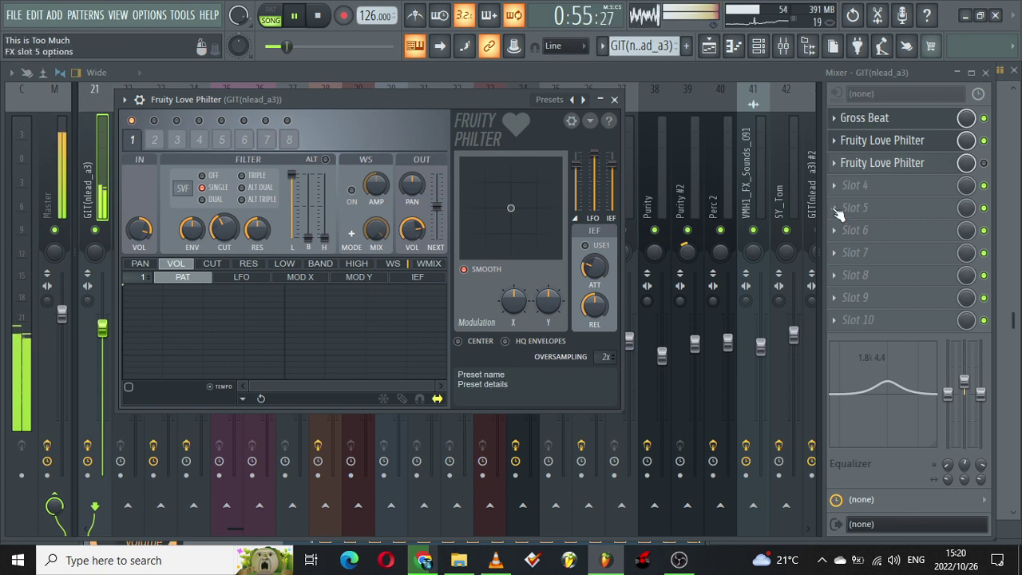
click(908, 165)
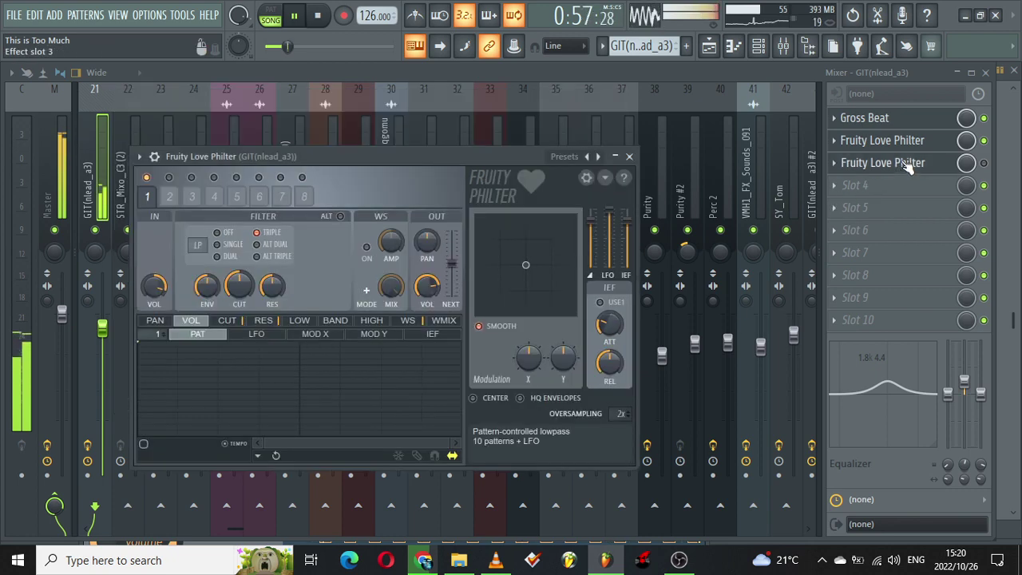
Return to the playlist and examine how the clips are arranged across the tracks from the intro to about bar 87
click(709, 45)
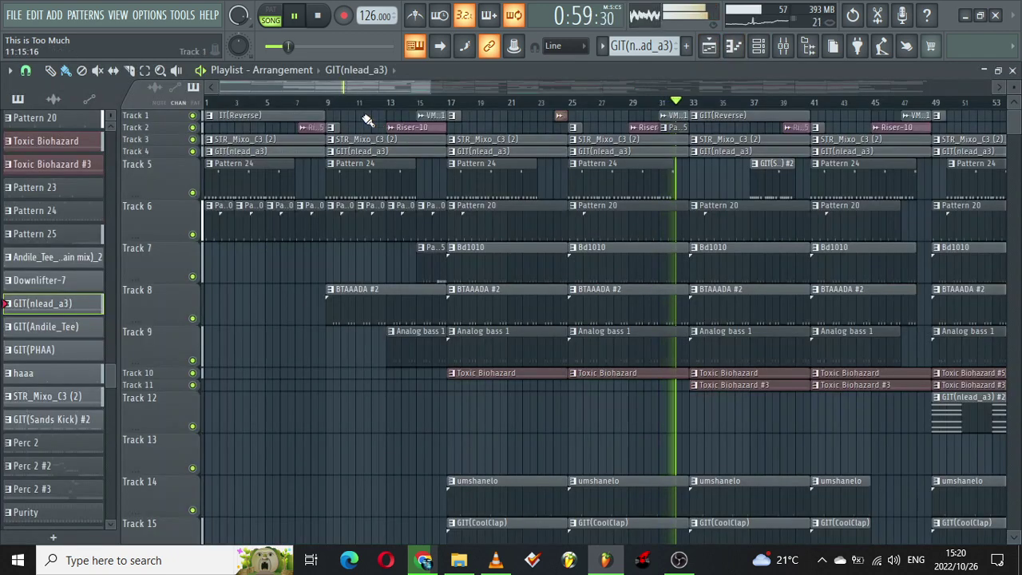
drag(351, 91, 453, 94)
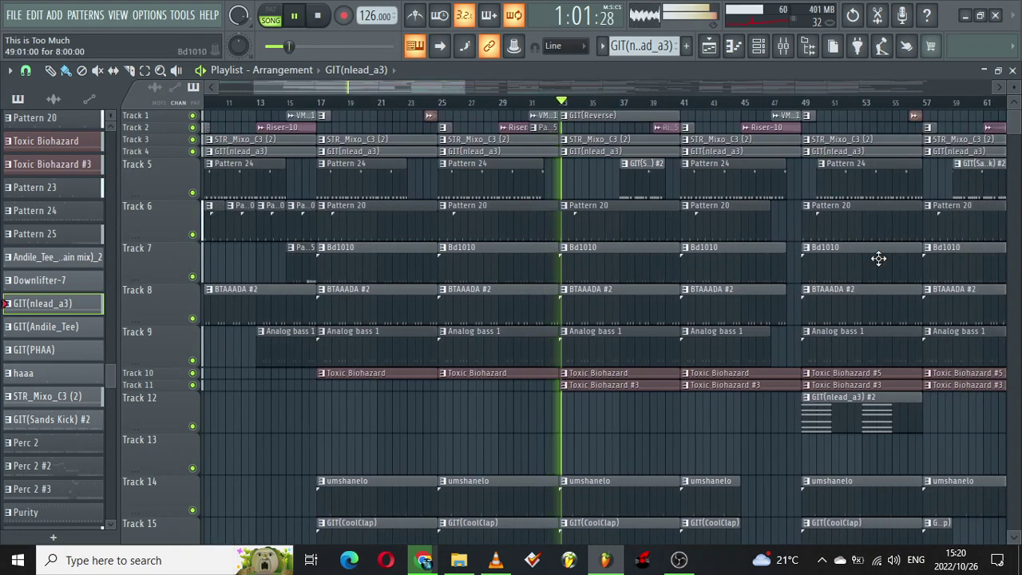
drag(1018, 107, 1015, 138)
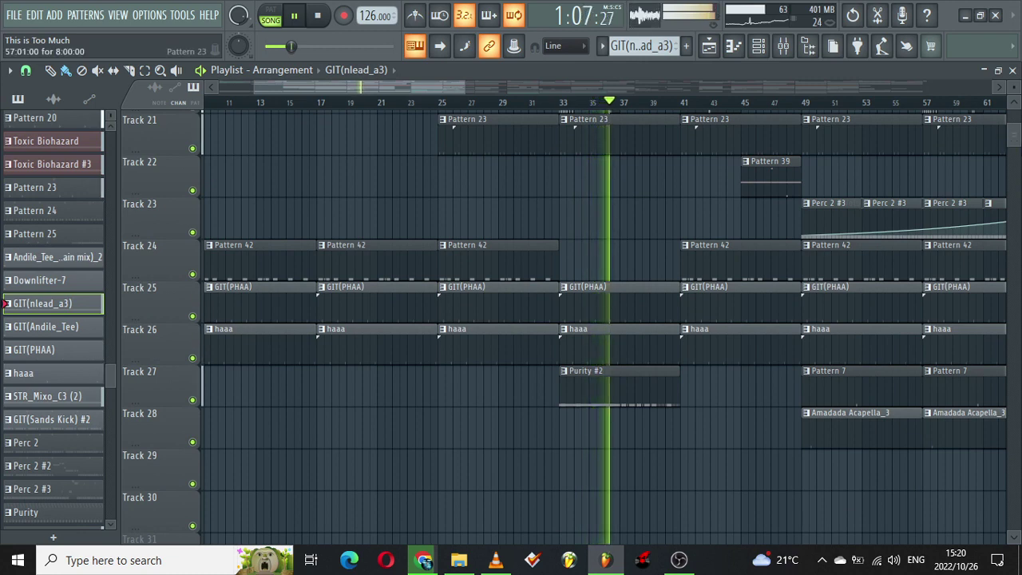
drag(1016, 139, 1015, 137)
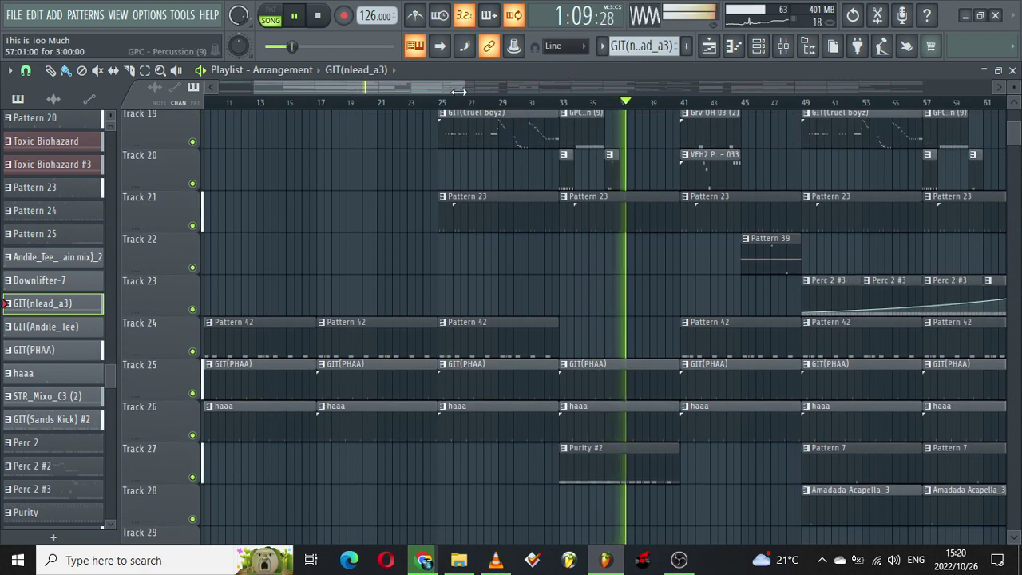
drag(433, 87, 465, 86)
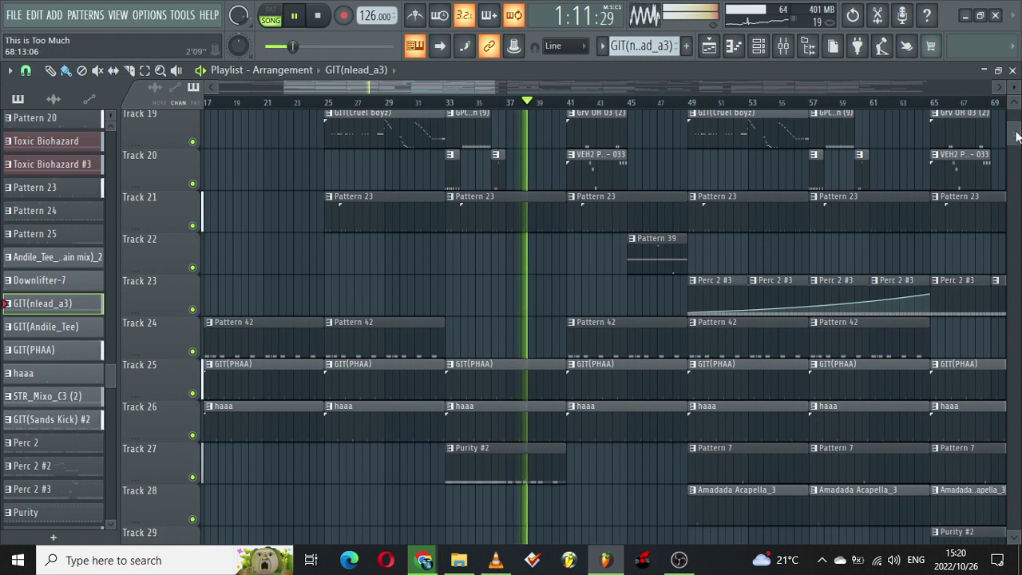
drag(1015, 131, 1018, 116)
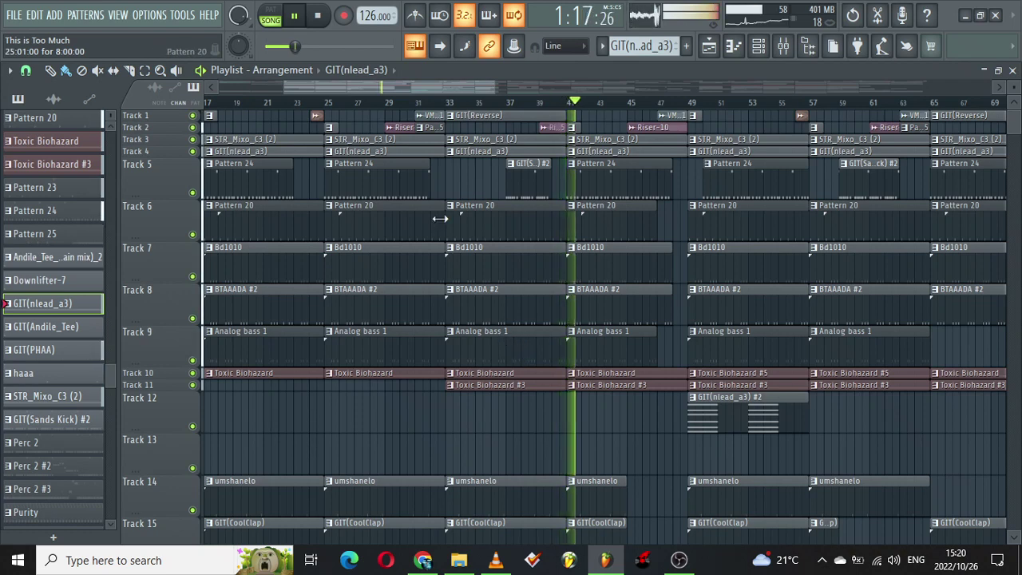
drag(390, 86, 444, 85)
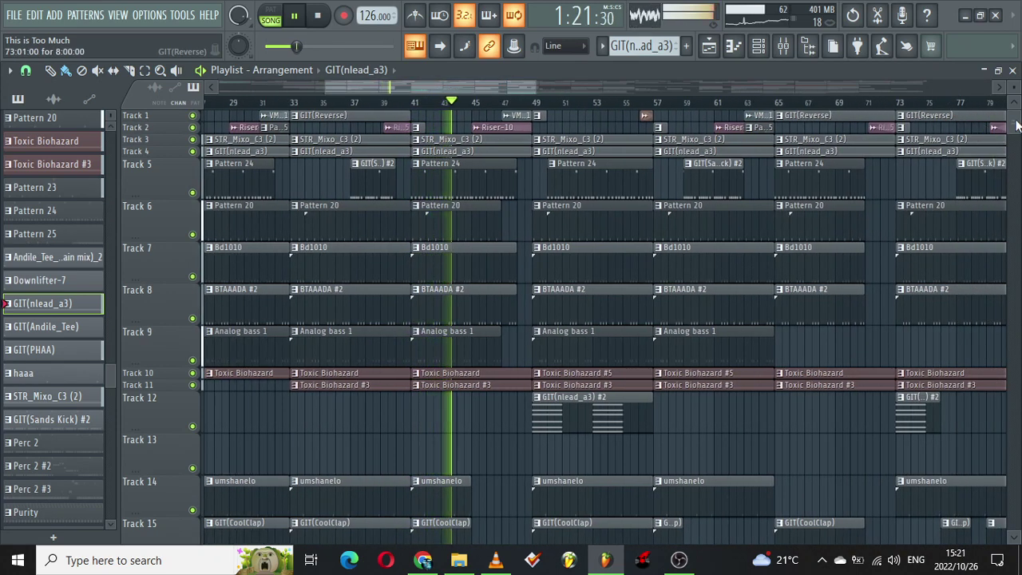
scroll(1018, 126, down, 5)
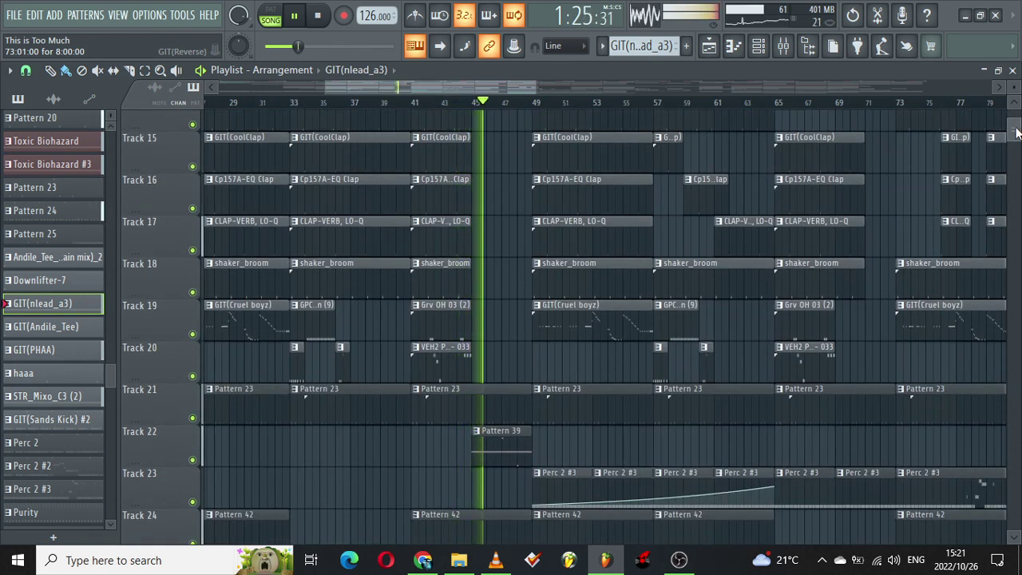
scroll(1016, 133, down, 2)
scroll(1015, 132, up, 6)
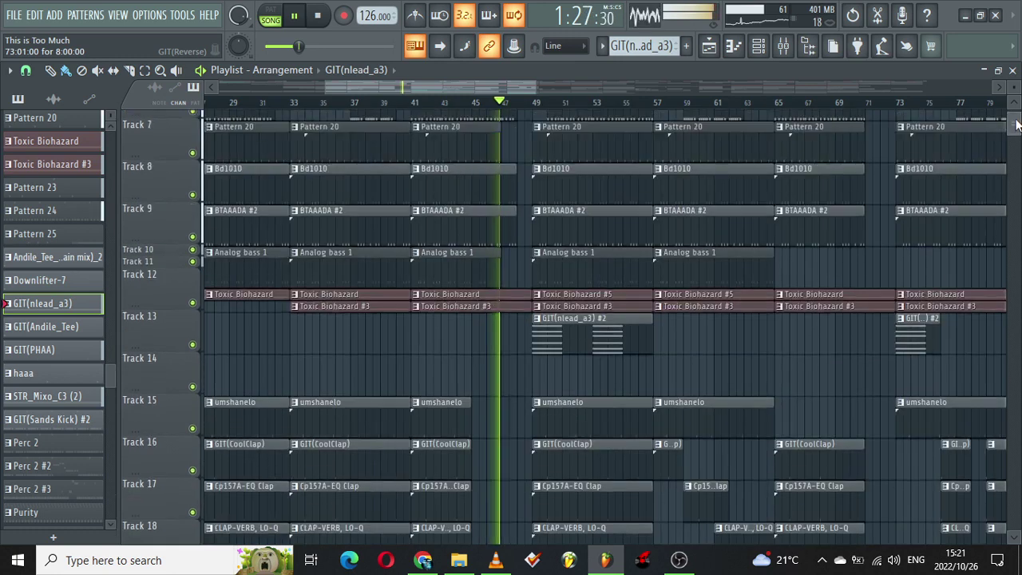
drag(495, 89, 526, 79)
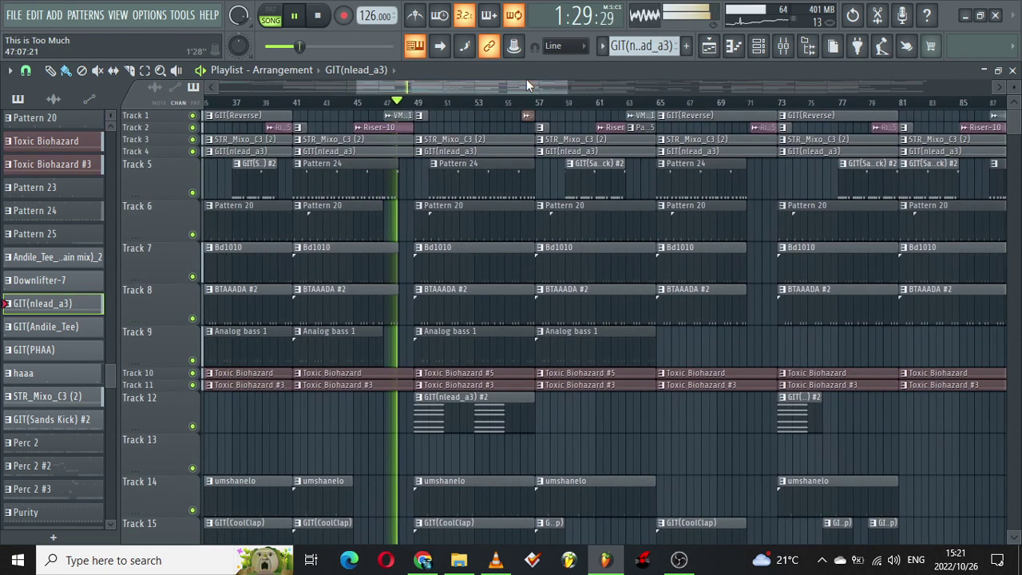
Select the GIT(nlead_a3) #2 pattern from Track 12 and look through its channels in the channel rack
click(502, 419)
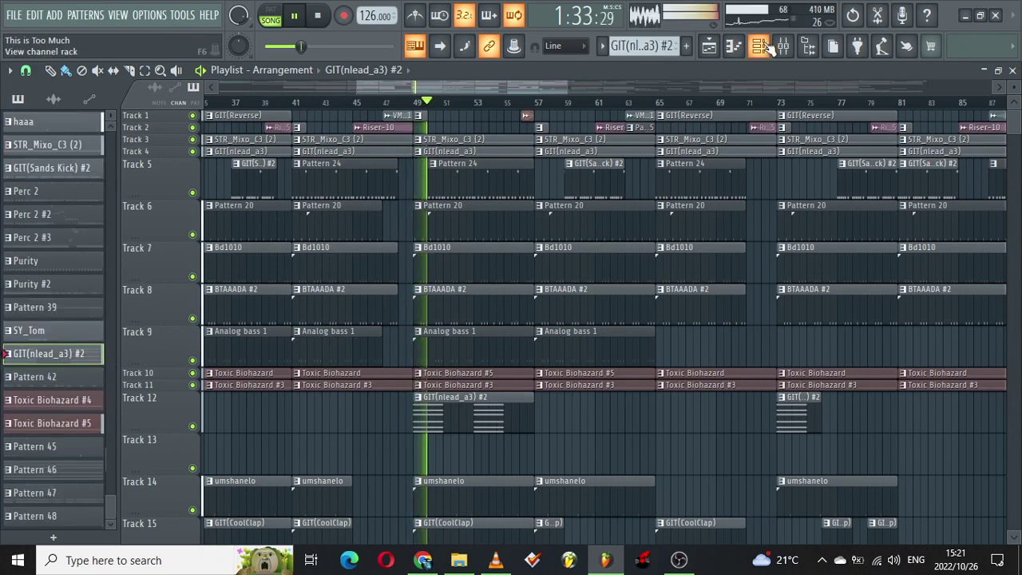
click(761, 46)
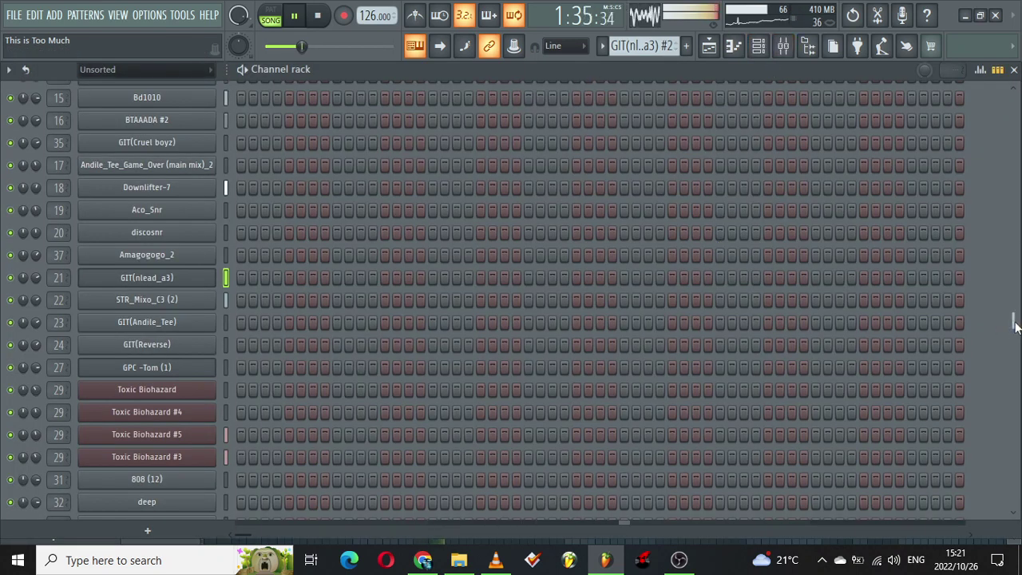
drag(1014, 323, 1013, 494)
Return to the playlist and mute Track 10 with the Toxic Biohazard clips
click(723, 46)
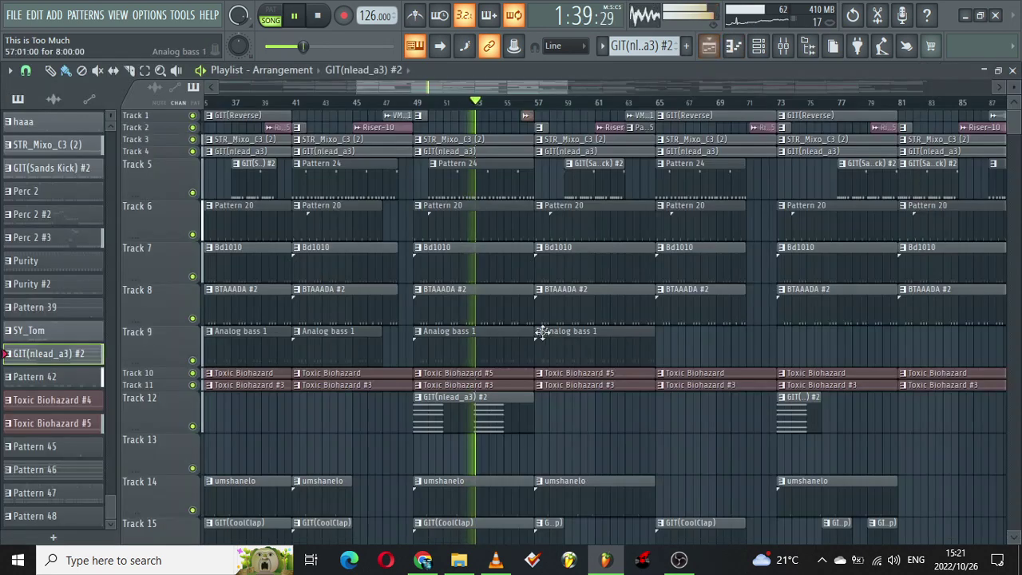
click(192, 374)
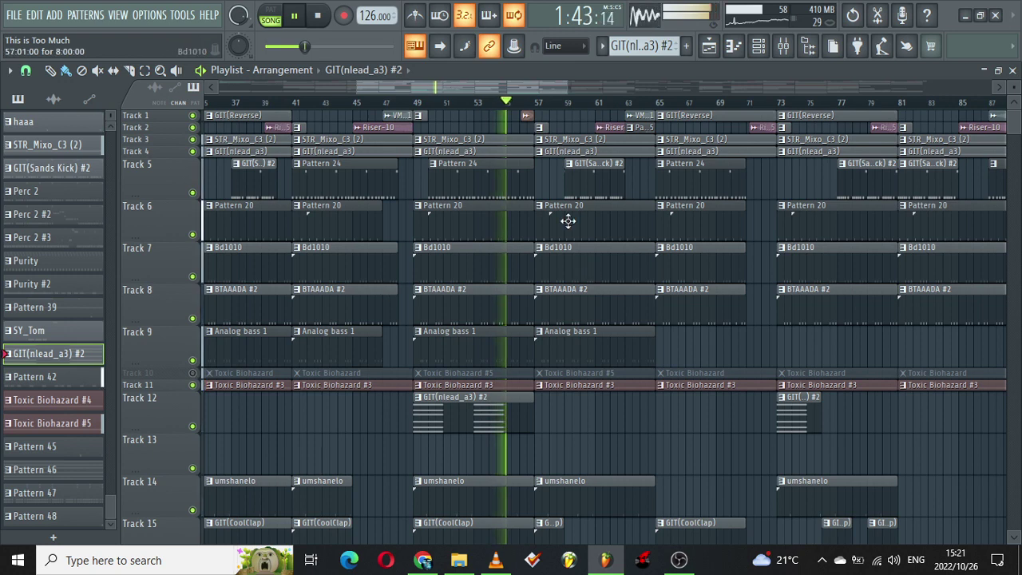
Review the arrangement down to Track 30, and open the Purity #2 clip on Track 29 in the piano roll with its C6 notes in view
drag(472, 85, 496, 83)
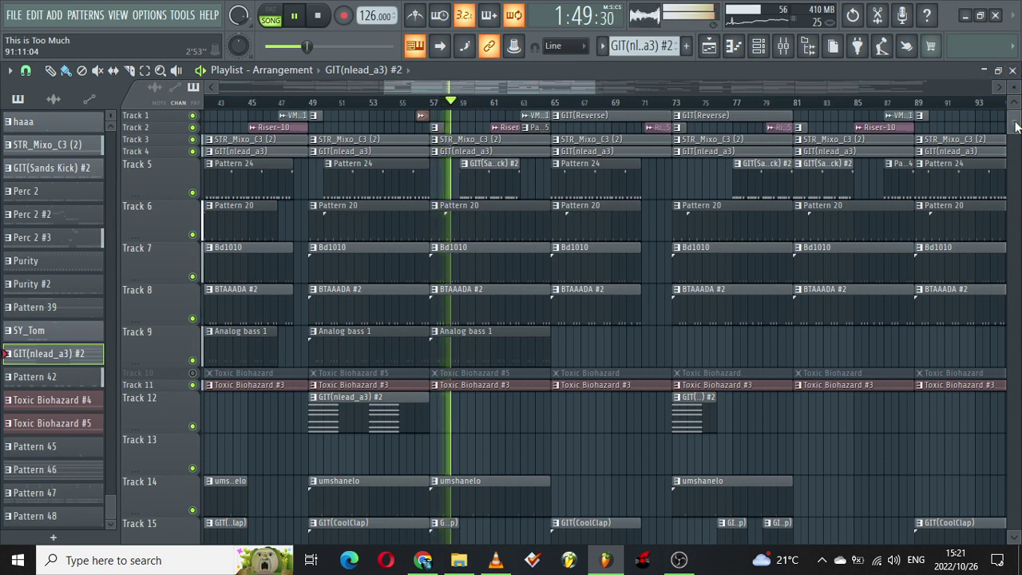
drag(1016, 128, 1016, 136)
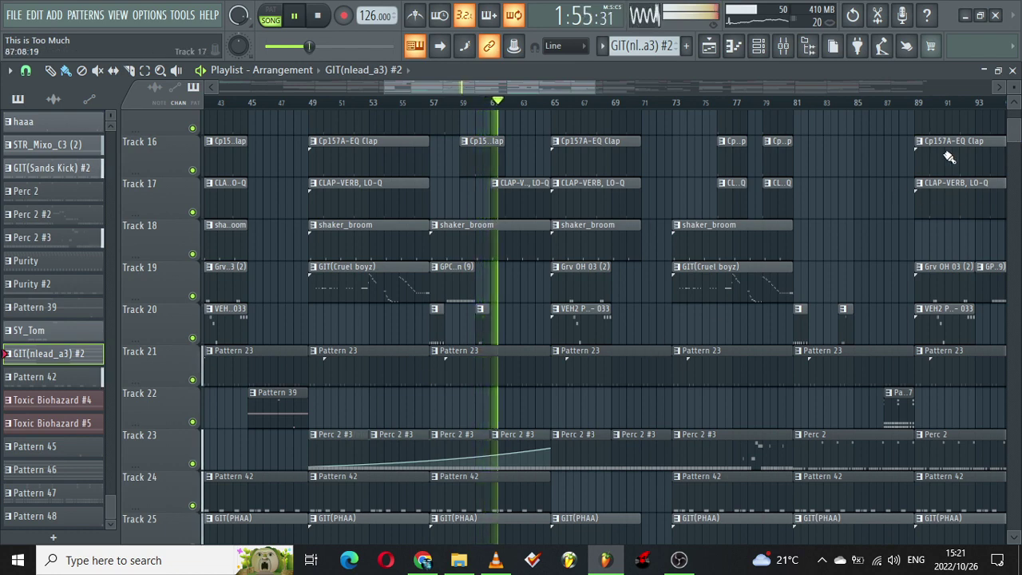
scroll(621, 209, up, 5)
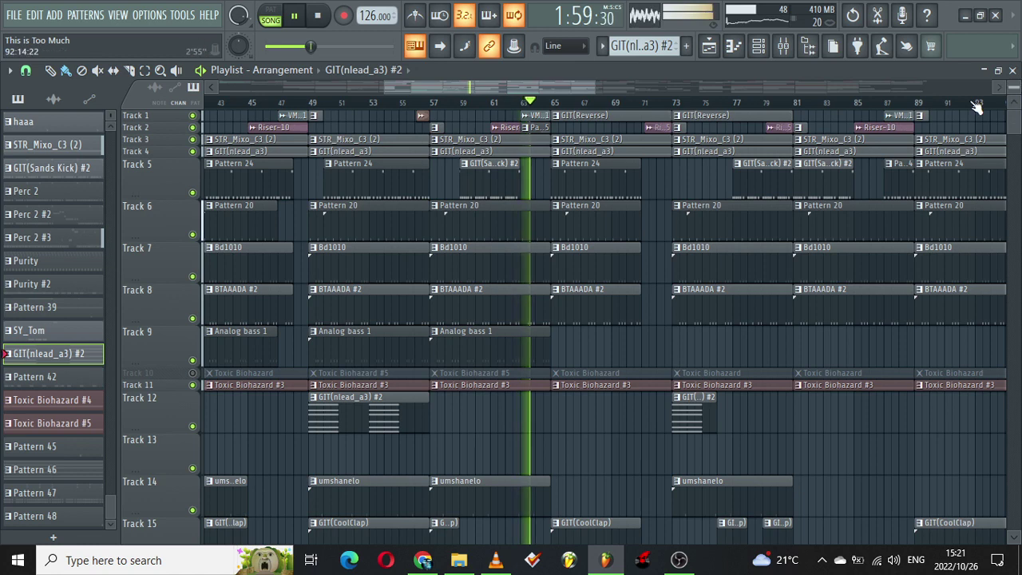
drag(1016, 120, 1015, 132)
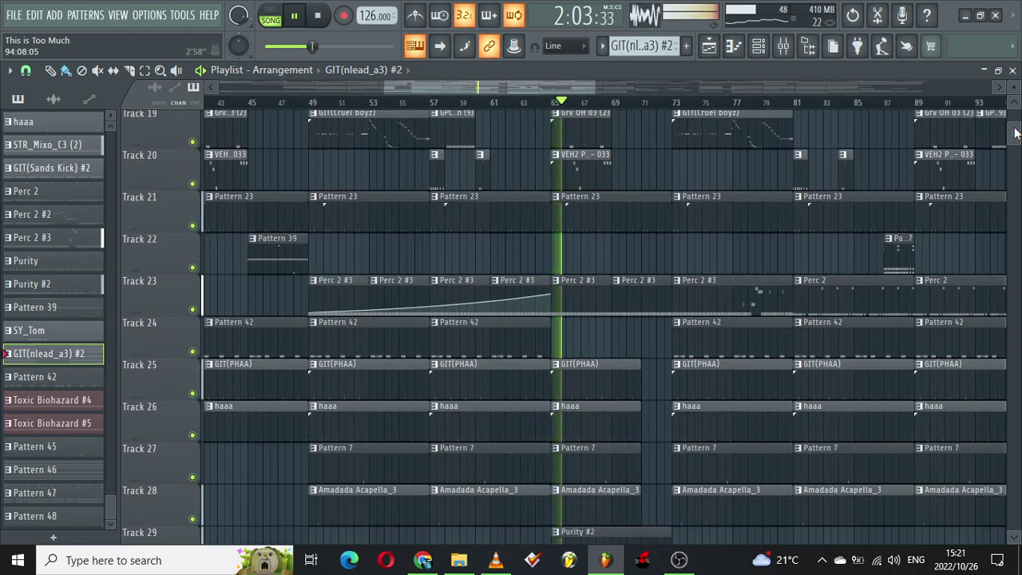
drag(1016, 137, 1015, 144)
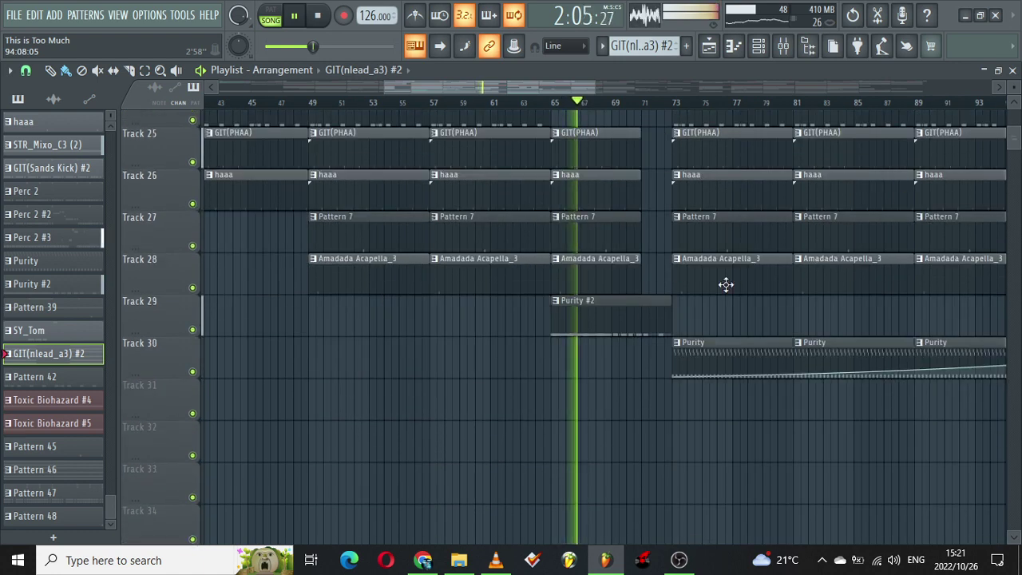
click(608, 322)
double_click(609, 321)
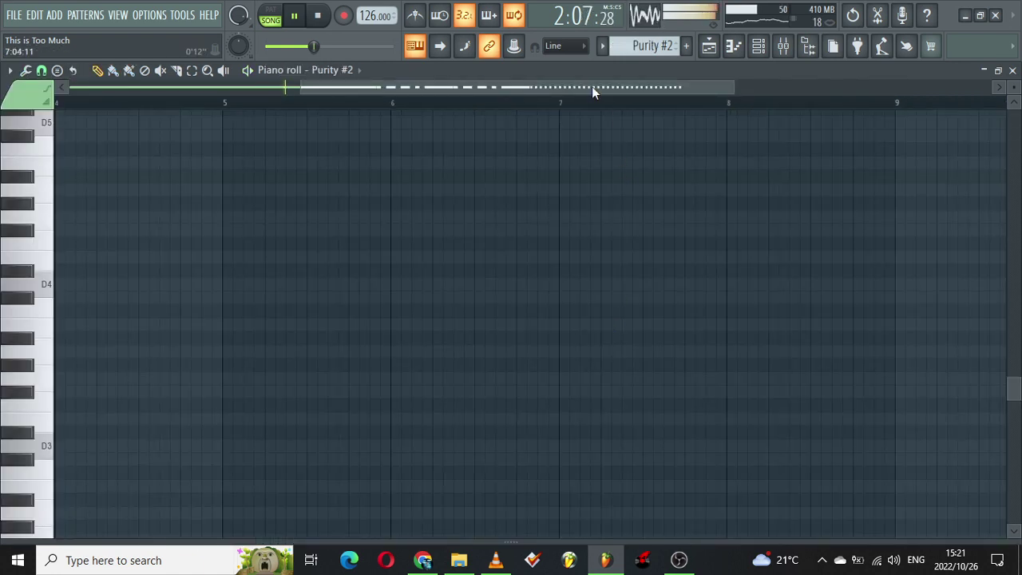
drag(593, 89, 2, 74)
drag(1014, 384, 1015, 258)
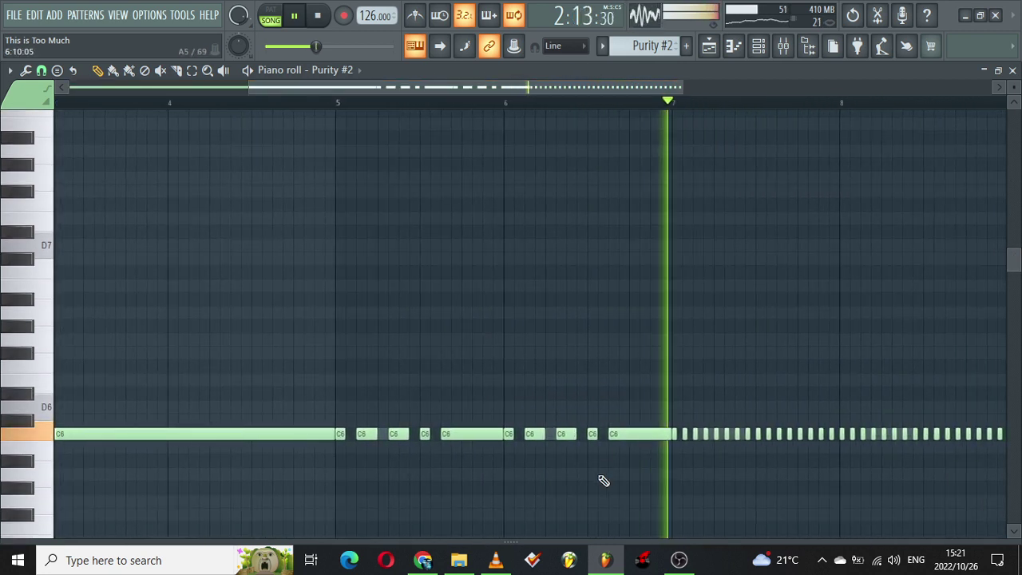
Show the channel rack and open the Purity #2 instrument to view its selected preset
drag(564, 540, 597, 569)
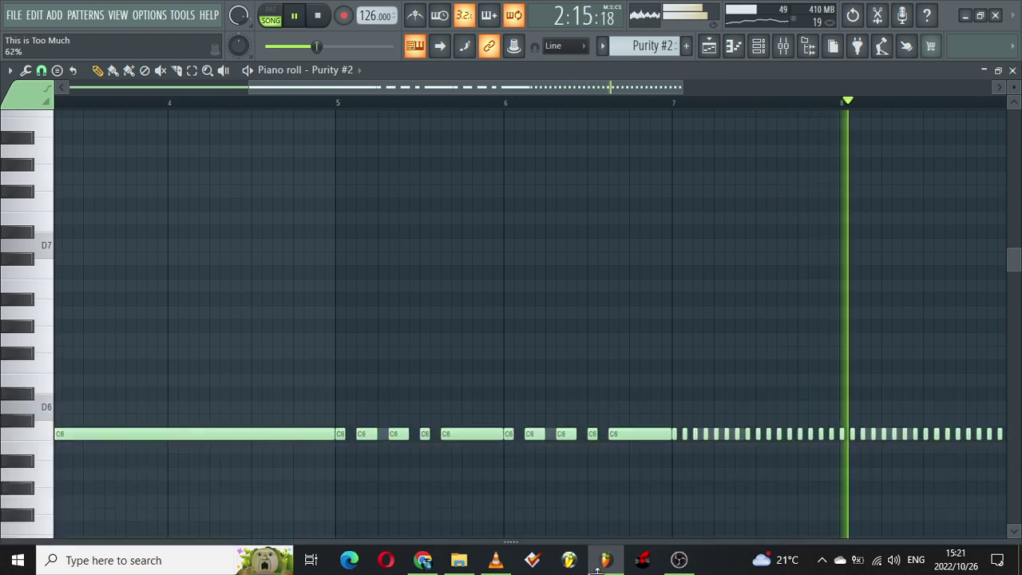
click(762, 46)
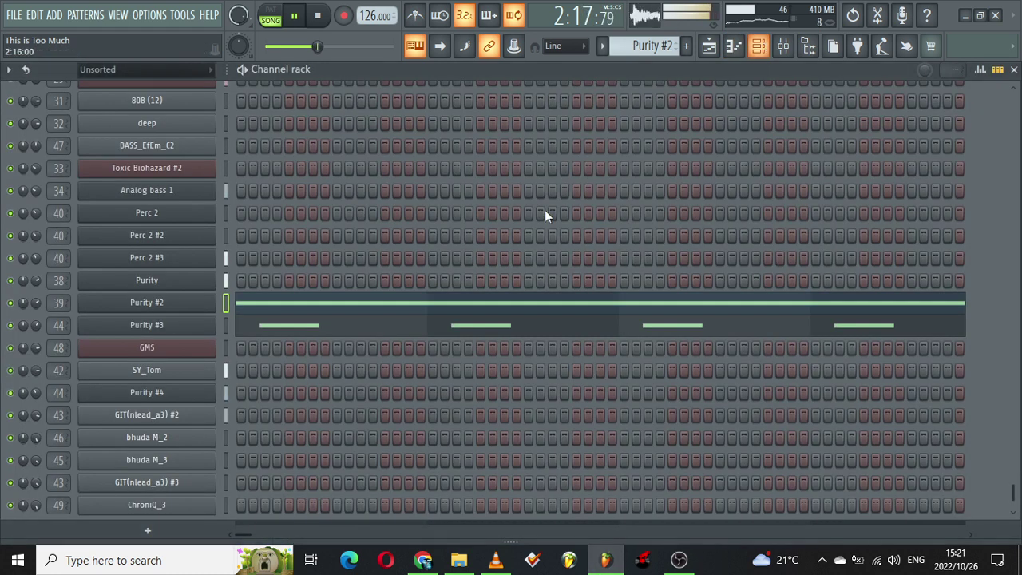
click(164, 310)
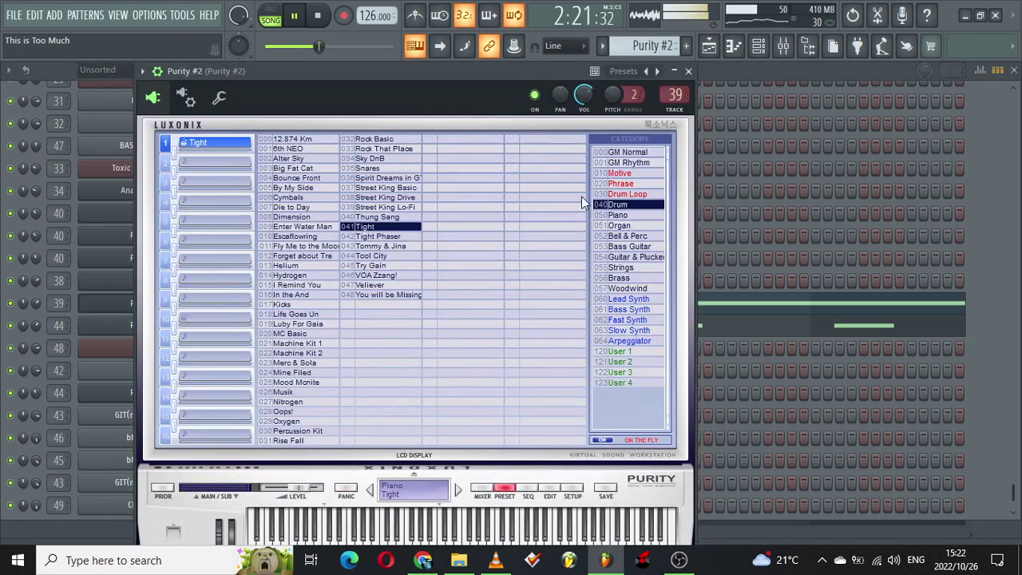
Return to the playlist, open the Perc 2 #3 clip on Track 23 in the piano roll, and fit its full note sequence in view
click(707, 48)
drag(595, 86, 626, 86)
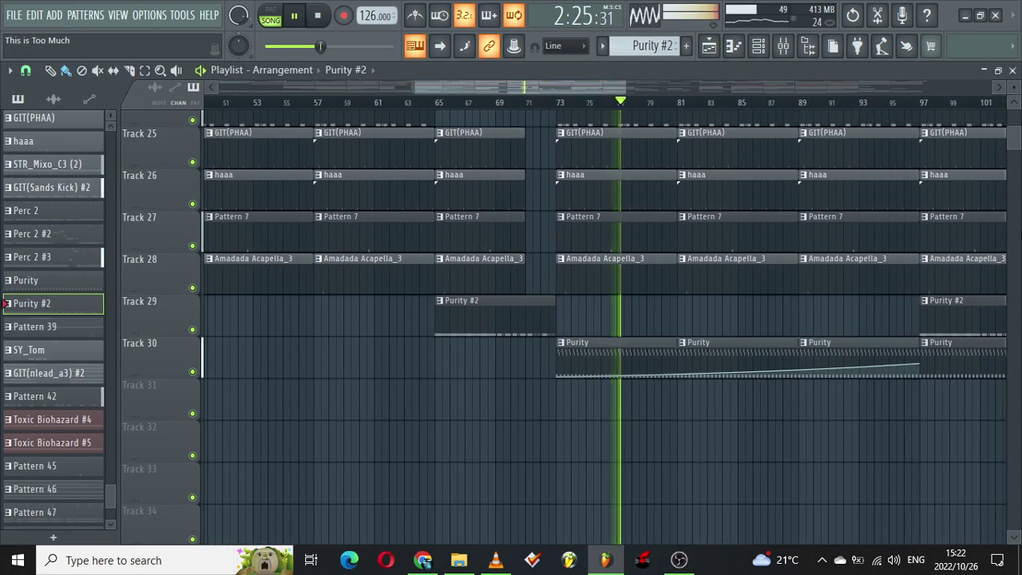
drag(1014, 140, 1012, 138)
double_click(623, 258)
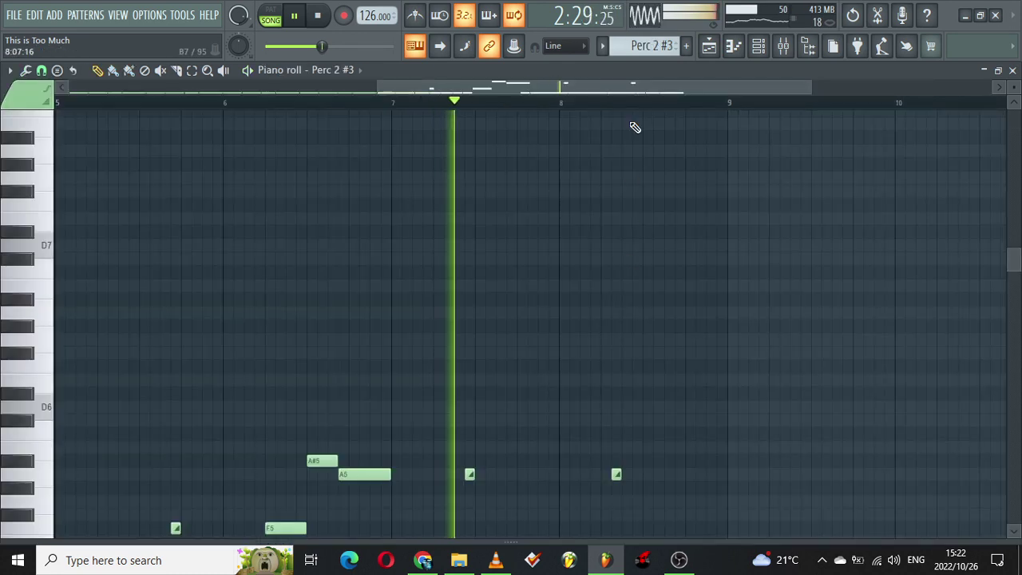
drag(588, 88, 277, 89)
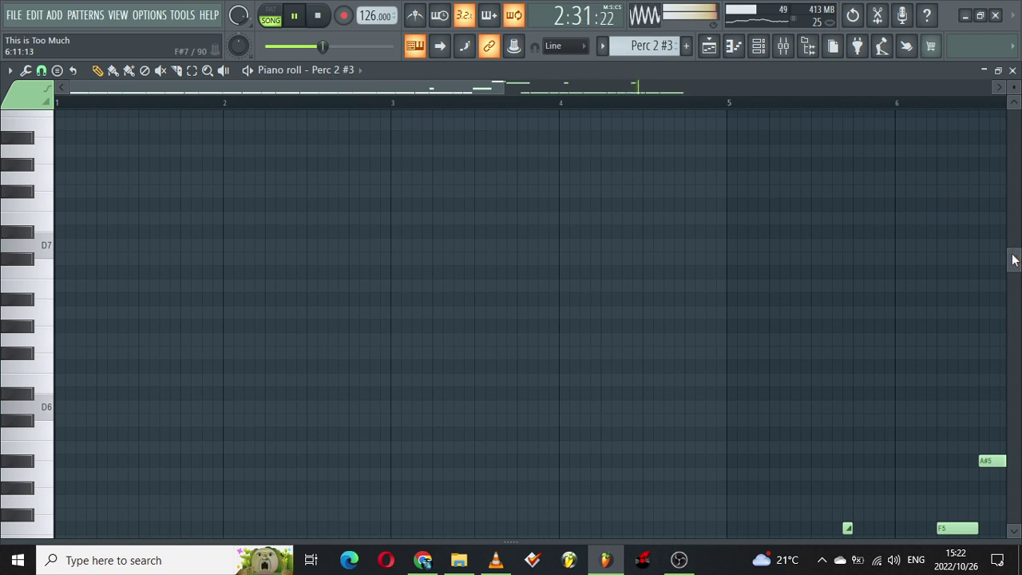
drag(1012, 259, 1012, 295)
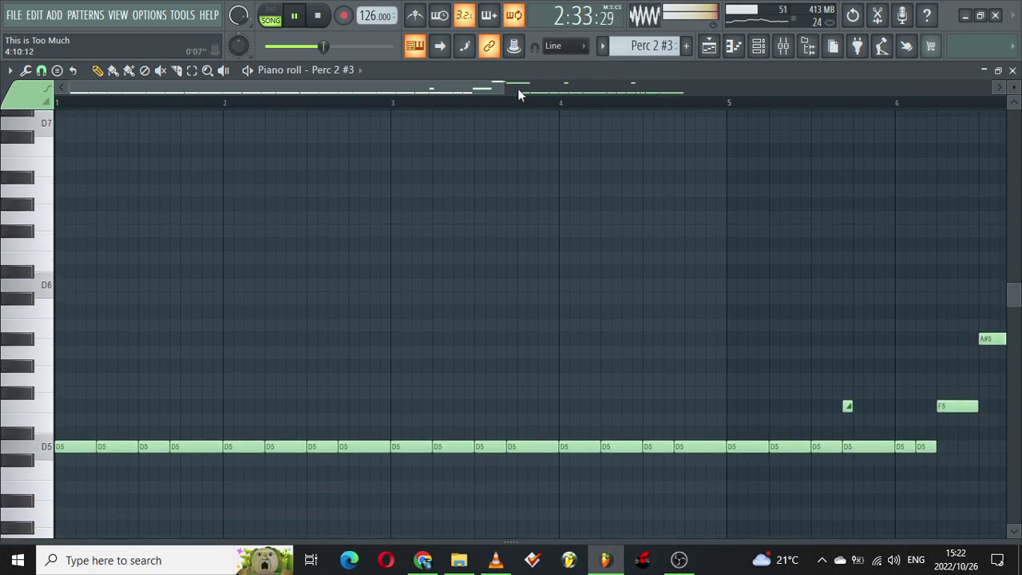
drag(504, 89, 993, 88)
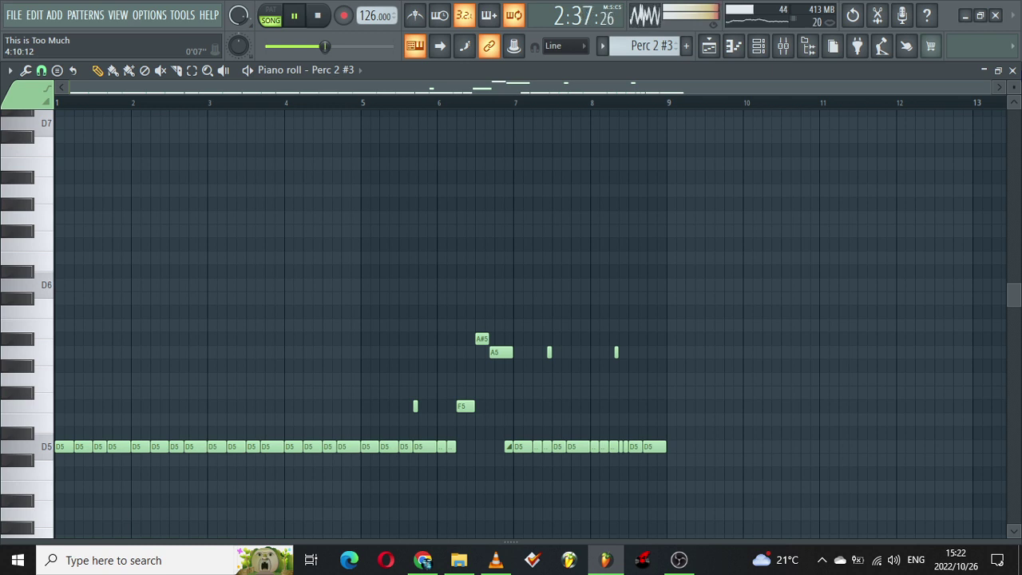
Return to the playlist and open the Pattern 47 clip on Track 22 near bar 87 in the piano roll, showing its notes from bar 1
click(709, 46)
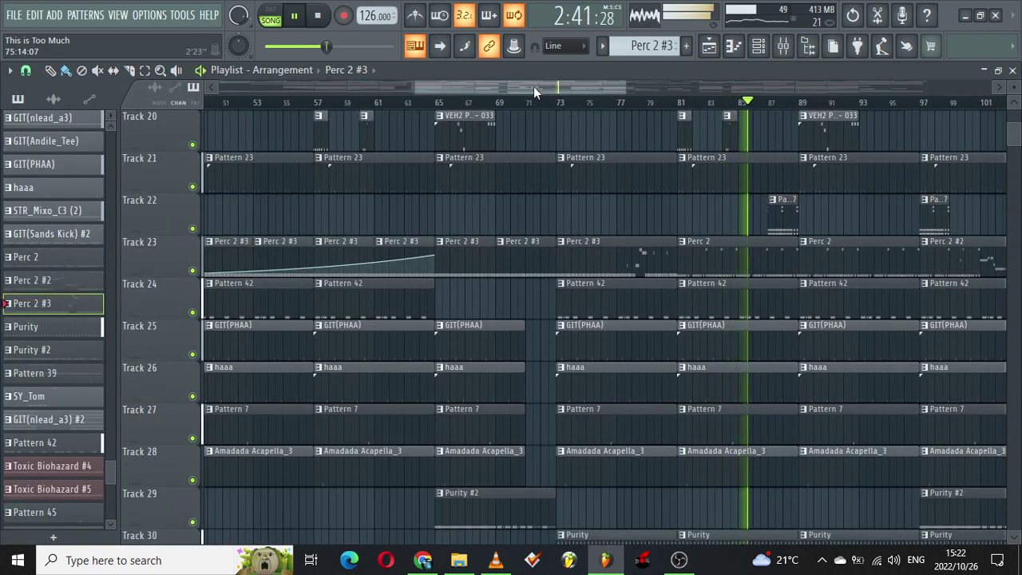
drag(533, 86, 597, 85)
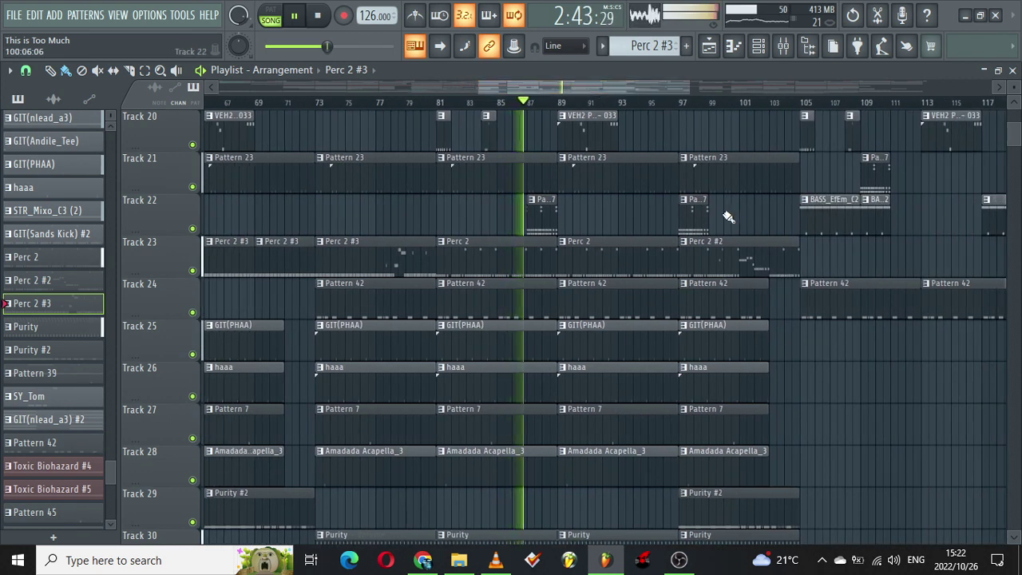
double_click(541, 219)
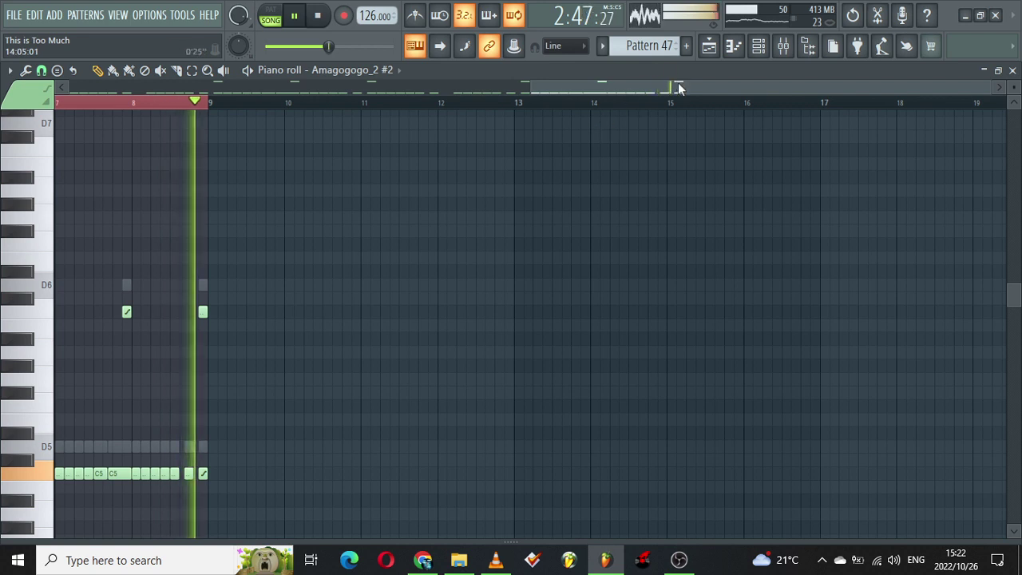
drag(299, 100, 1, 126)
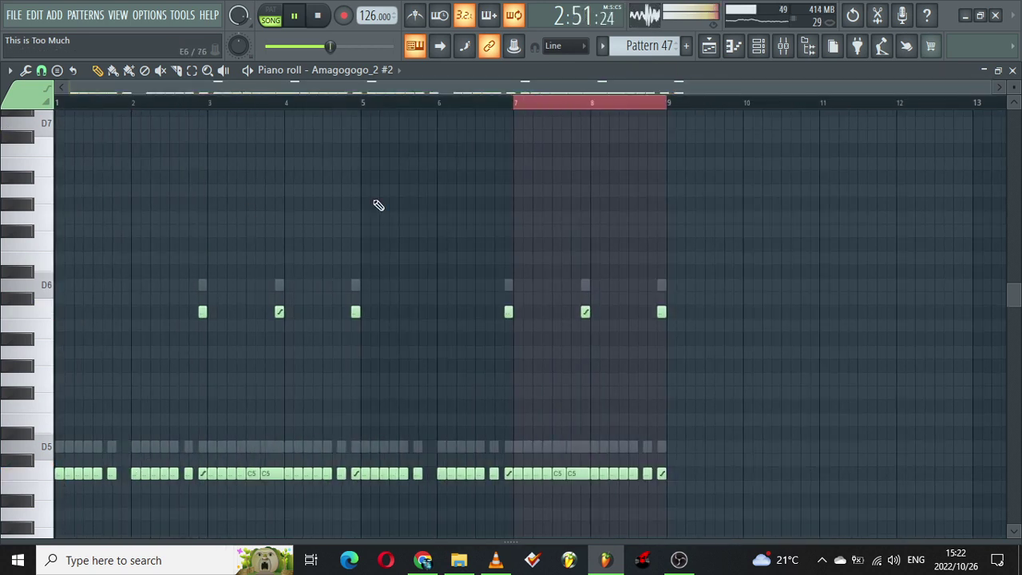
Open the Purity clip from the playlist in the piano roll to examine its notes, and show its channel in the channel rack
click(720, 48)
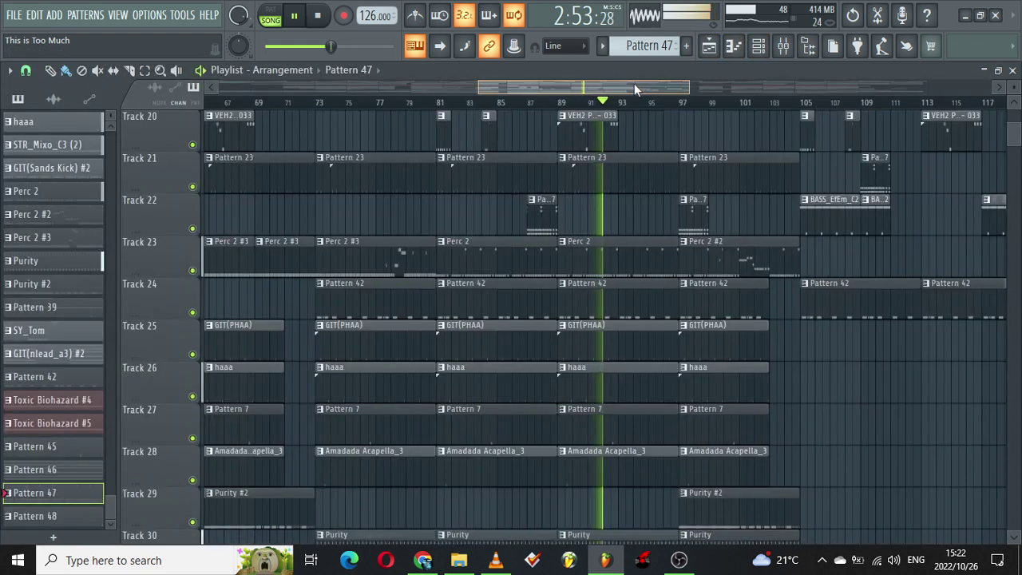
scroll(1015, 135, down, 7)
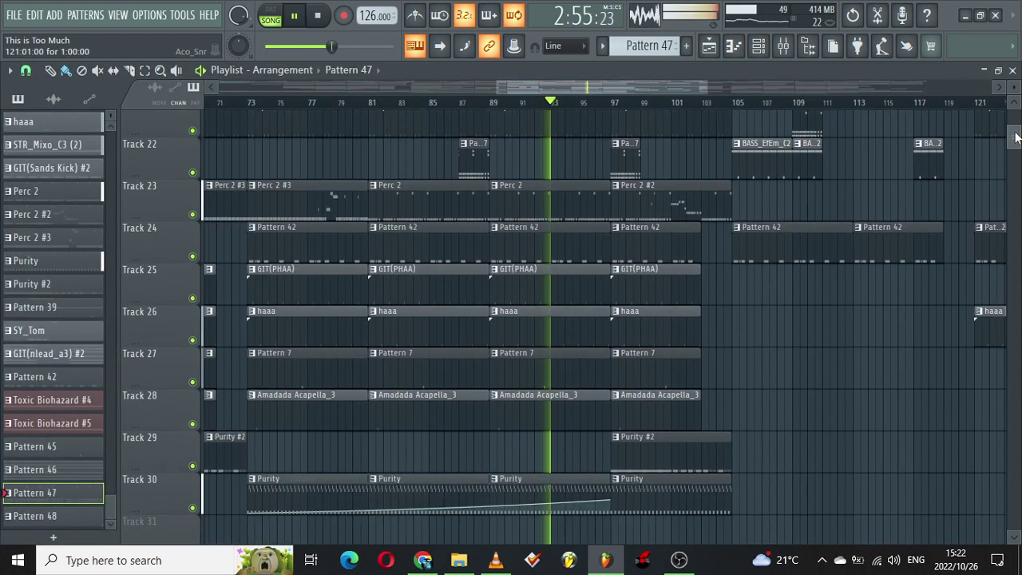
double_click(652, 276)
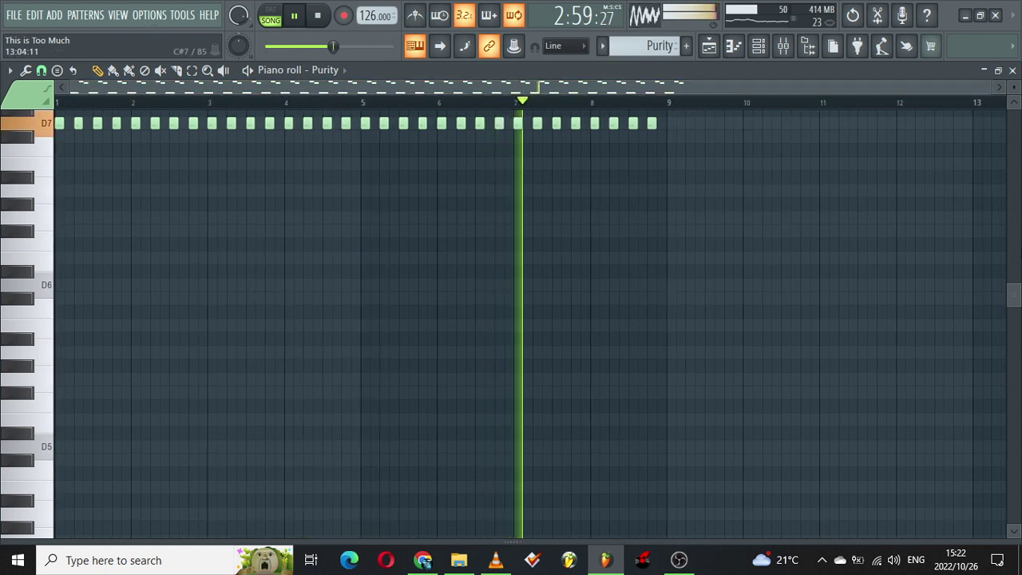
drag(1012, 296, 1010, 248)
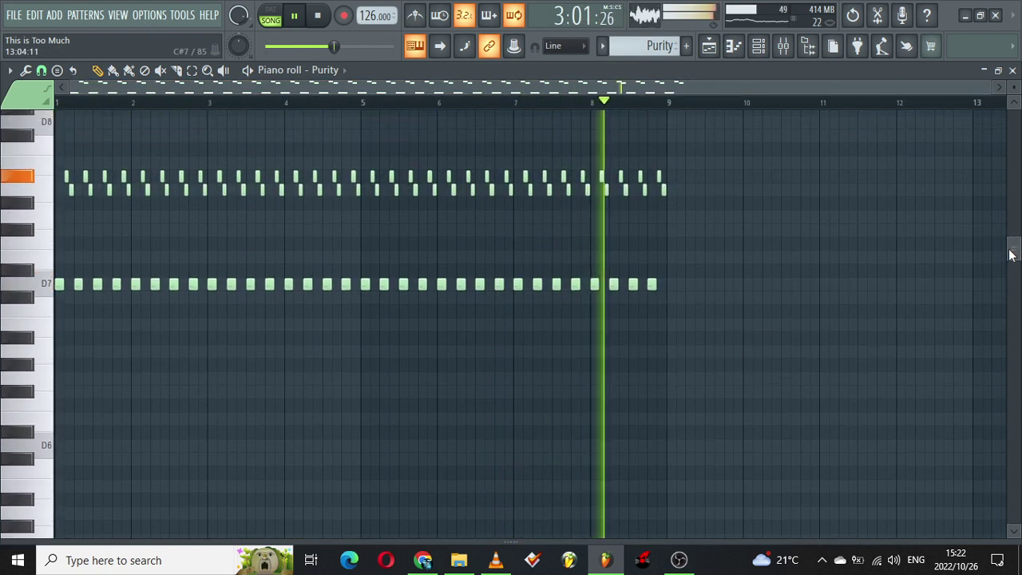
key(F6)
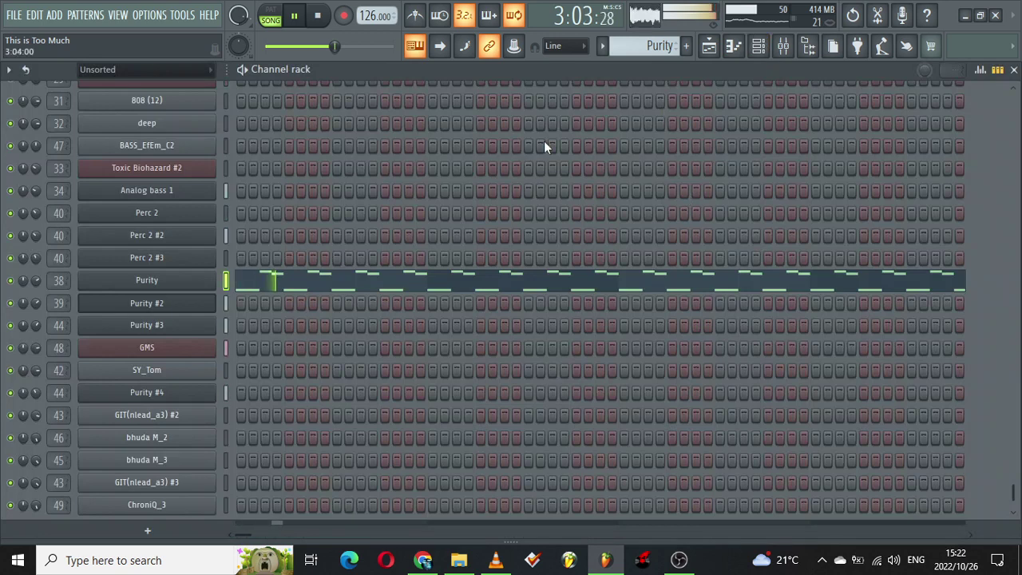
Return to the playlist and review the arrangement from about bar 77 to bar 133, from Track 1 down to Track 26
click(709, 48)
drag(602, 86, 627, 87)
drag(1015, 142, 1012, 80)
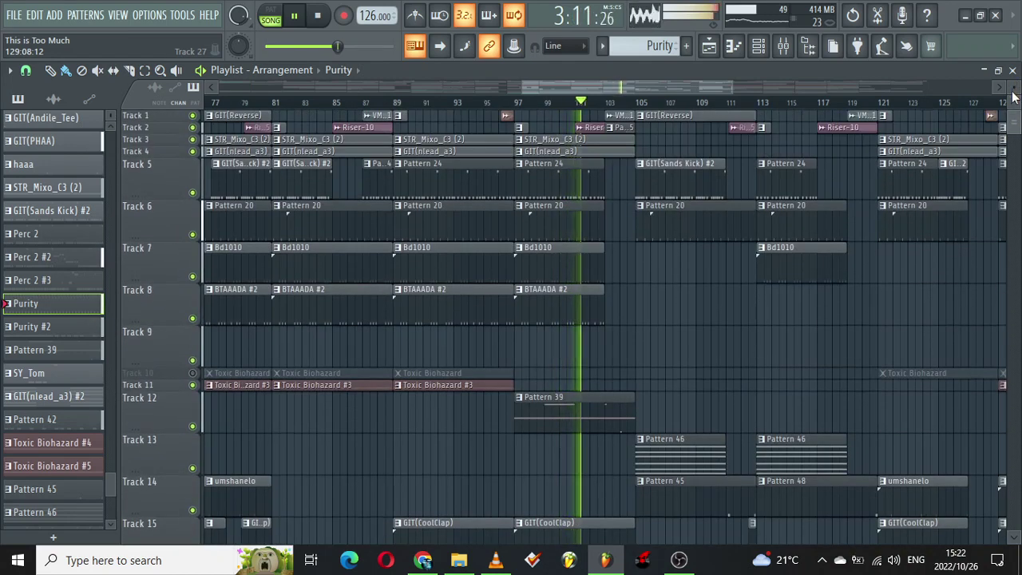
drag(1012, 120, 1015, 127)
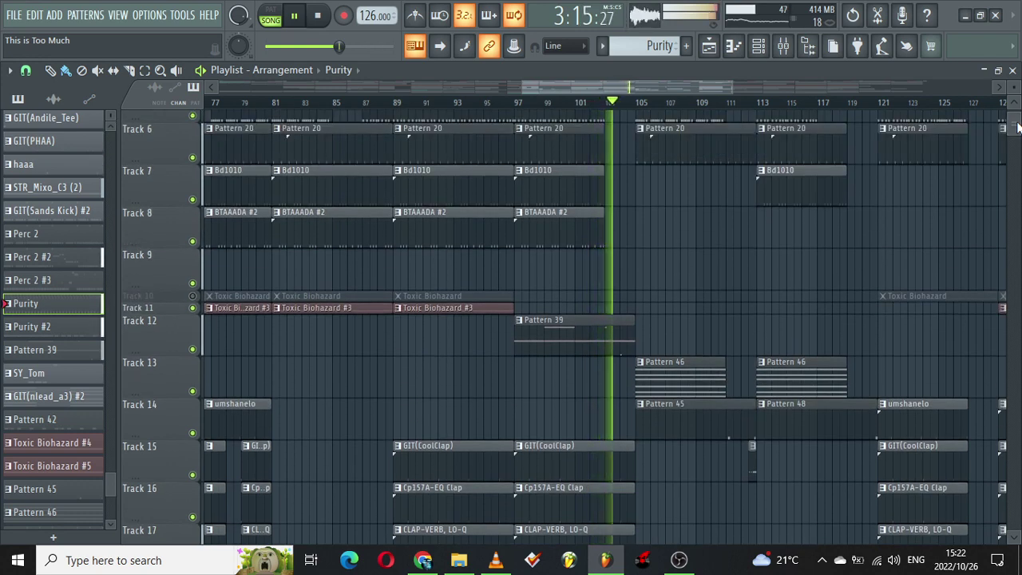
drag(1016, 127, 1017, 130)
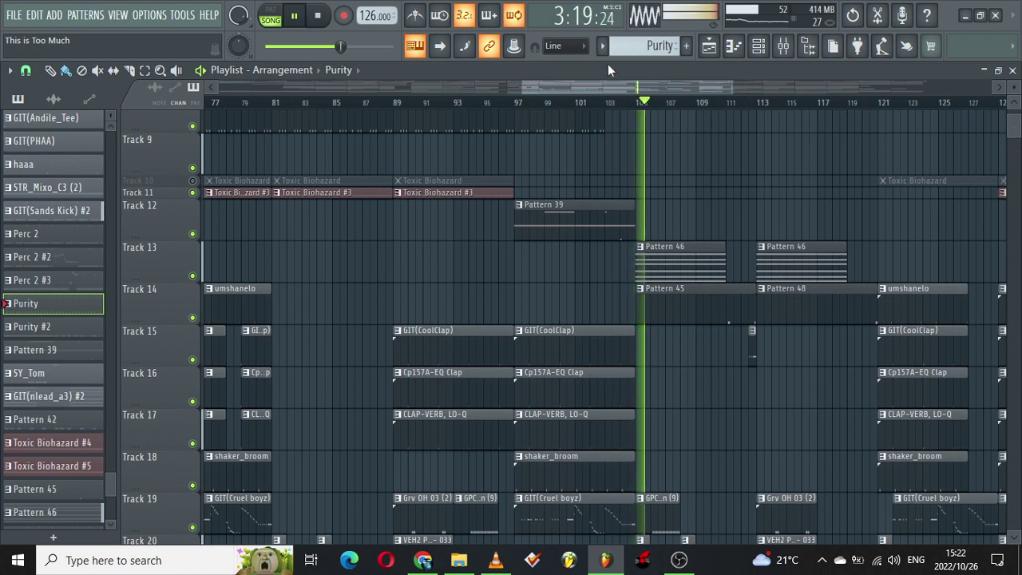
drag(531, 81, 554, 83)
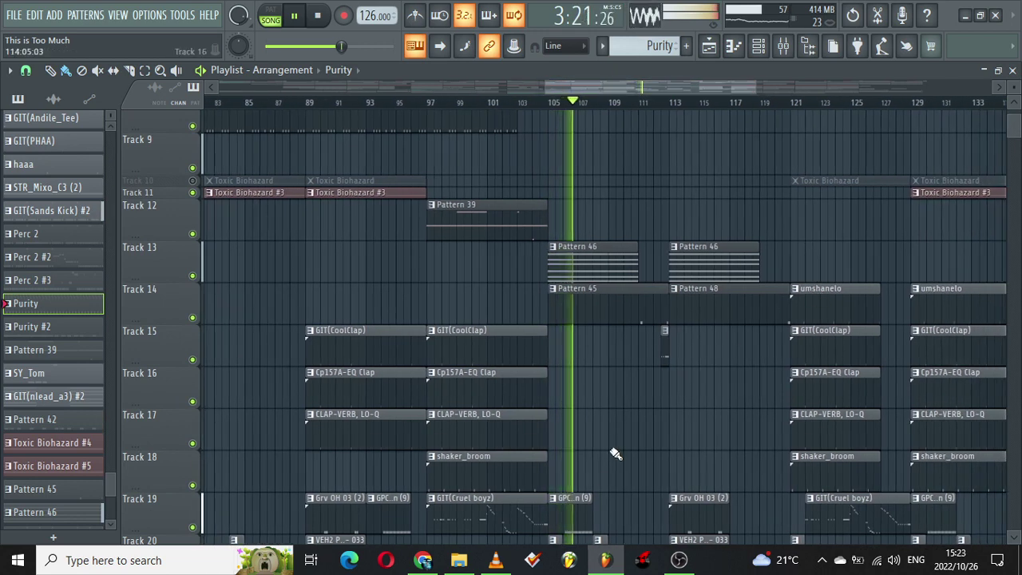
drag(1016, 130, 1017, 138)
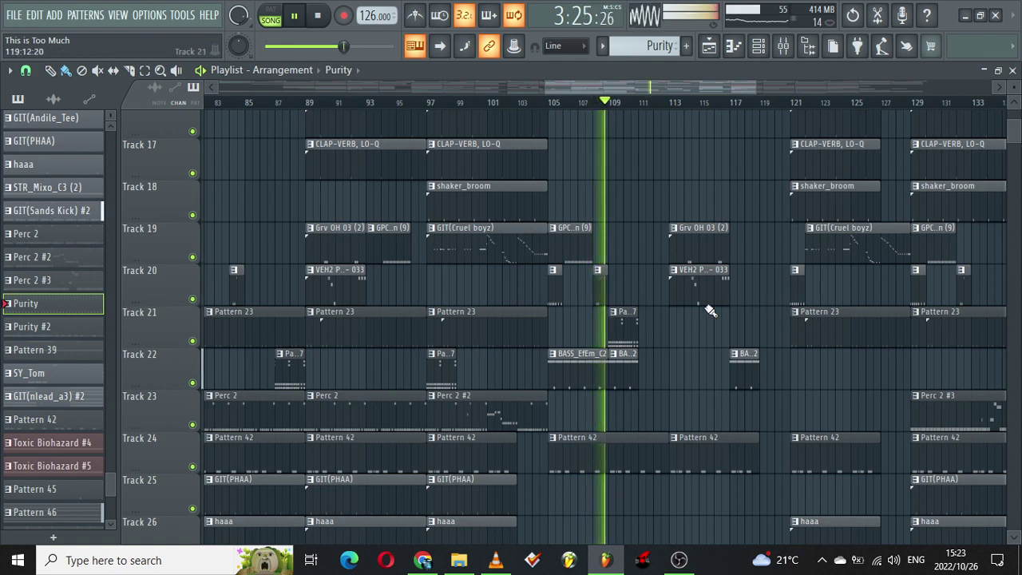
Open the short SY_Tom clip on Track 20 near bar 108 in the piano roll and enlarge the view of its notes
click(598, 294)
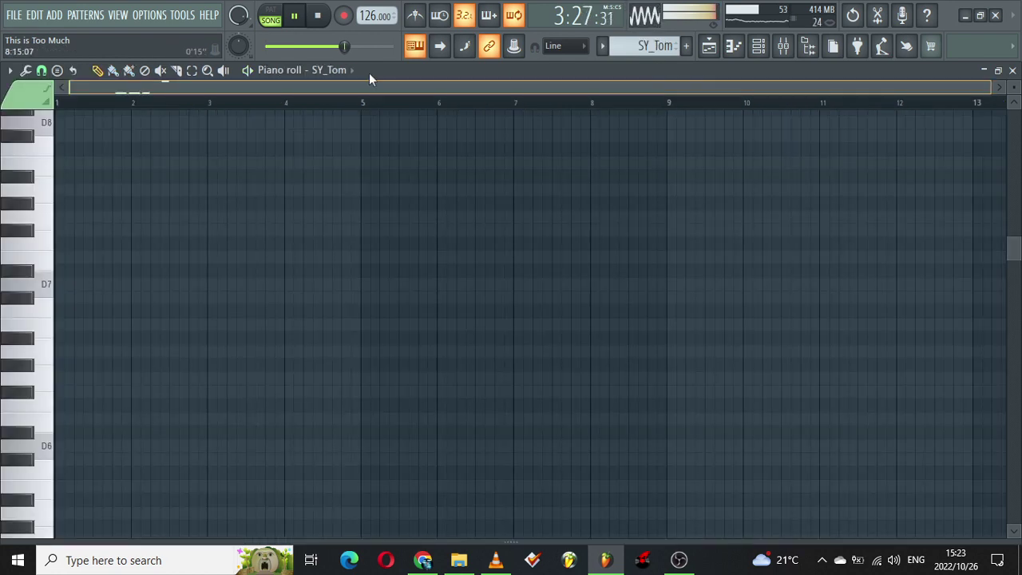
drag(1014, 256, 1019, 382)
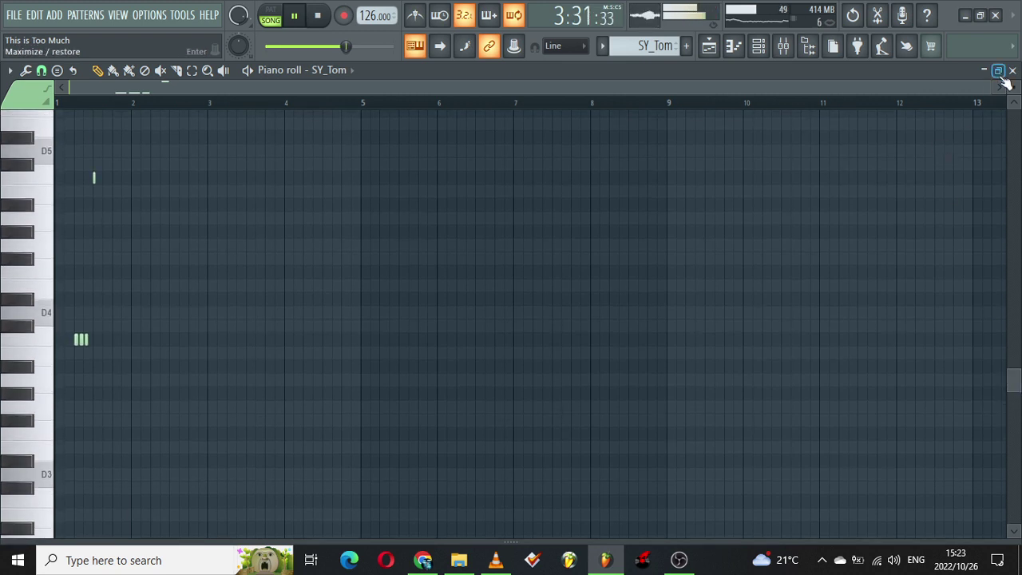
drag(991, 83, 527, 89)
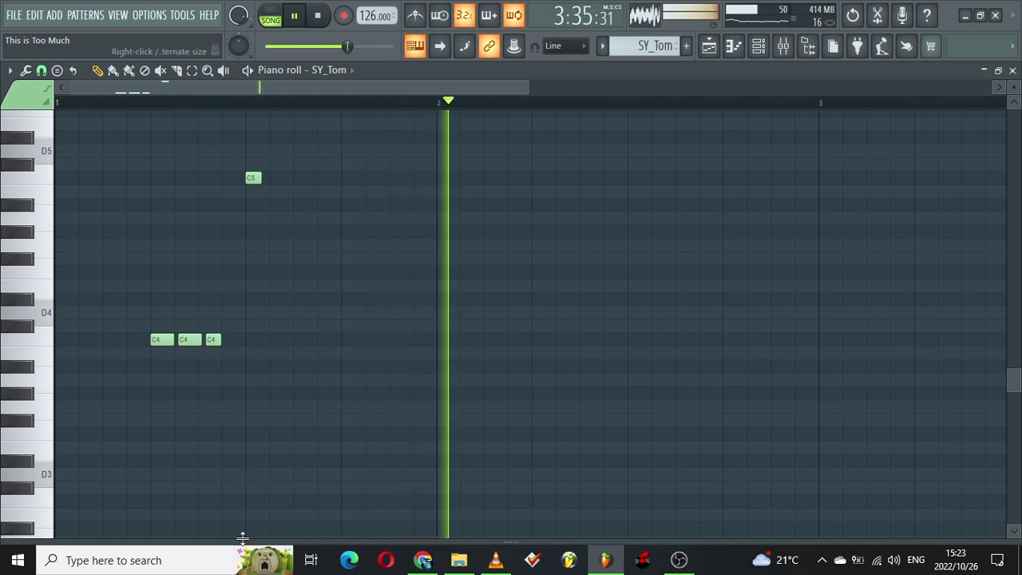
drag(243, 541, 263, 537)
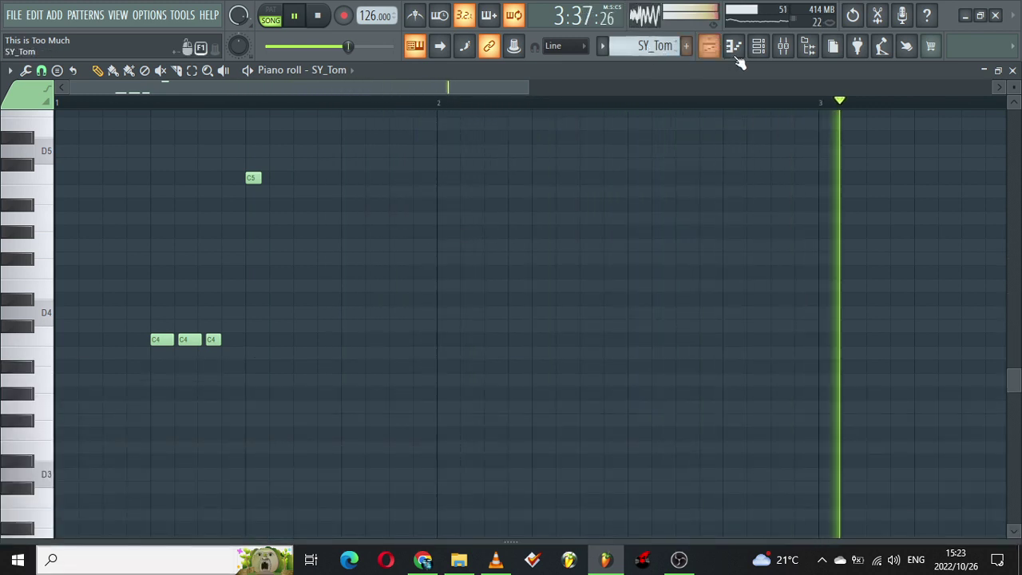
Select the SY_Tom channel in the channel rack and open the Fruity Delay 2 effect on its mixer track
click(758, 45)
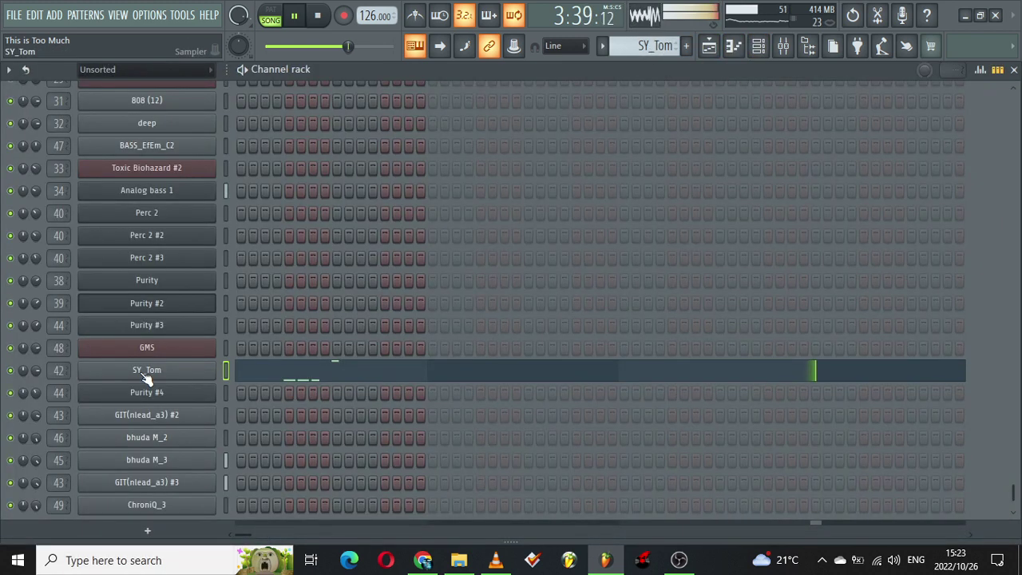
click(145, 373)
click(786, 46)
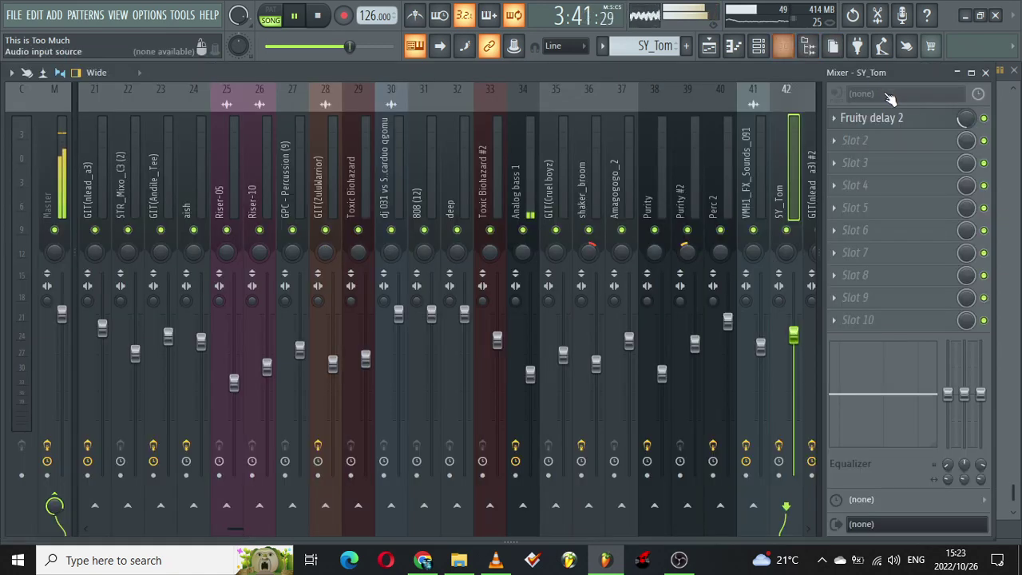
click(890, 120)
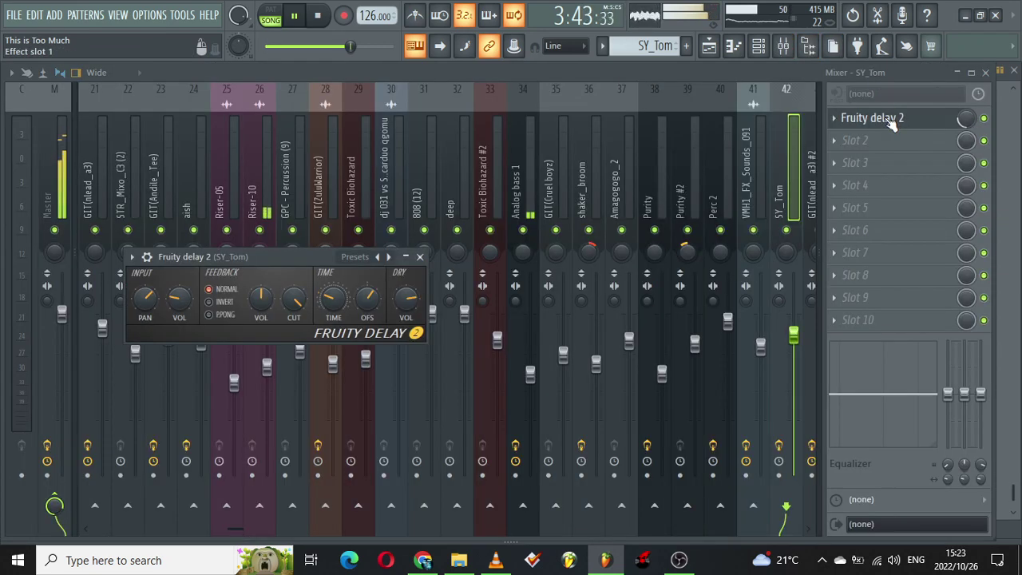
Return to the playlist and review the arrangement from about bar 105 to bar 171 across Tracks 14 to 30
click(708, 52)
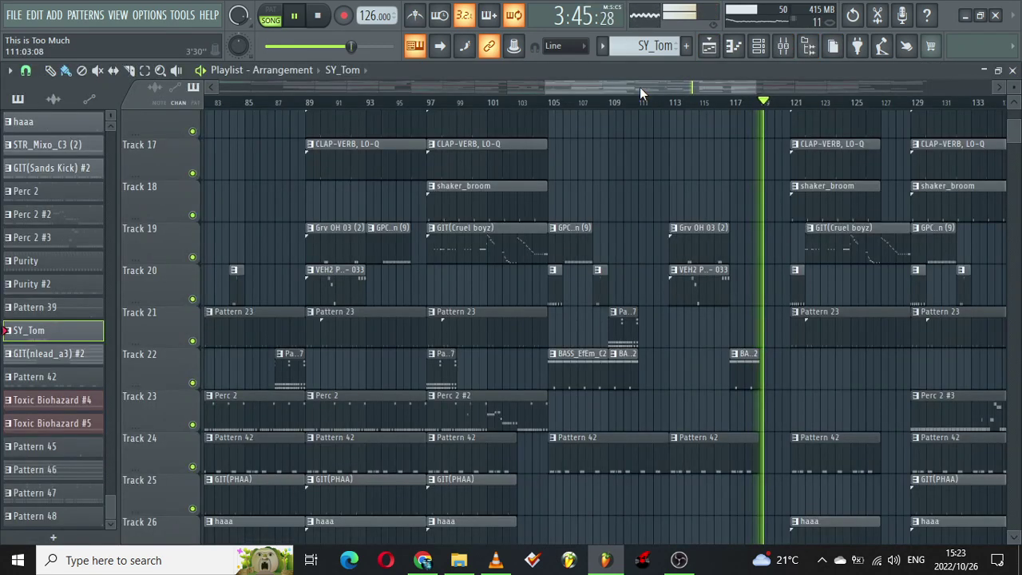
drag(659, 85, 741, 80)
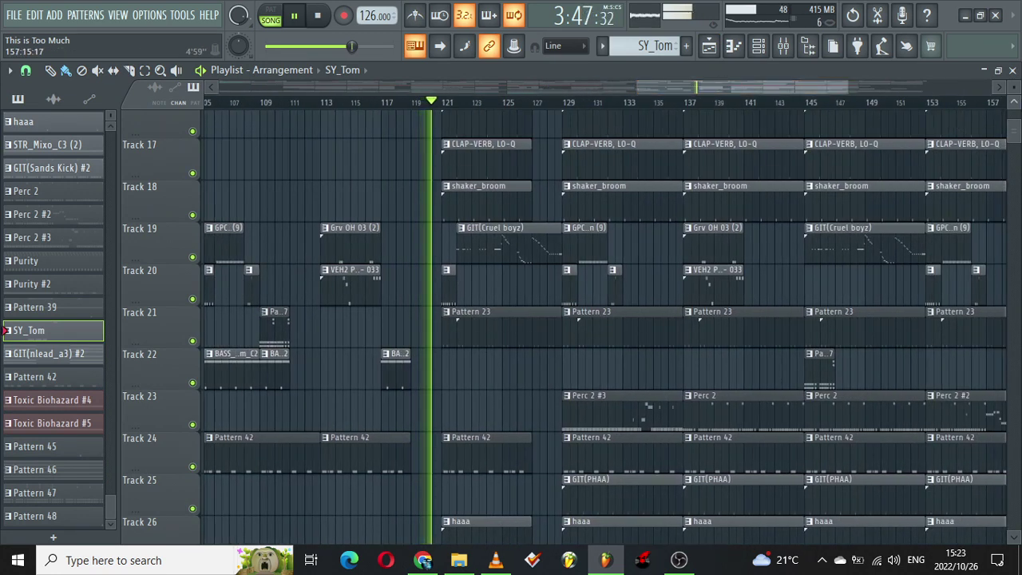
drag(1012, 132, 1012, 138)
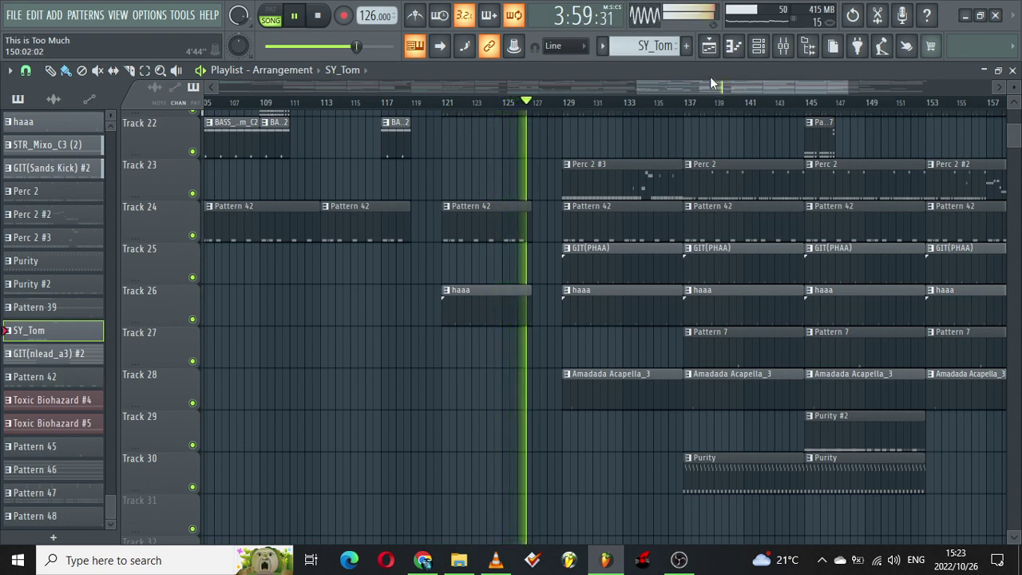
drag(702, 85, 732, 86)
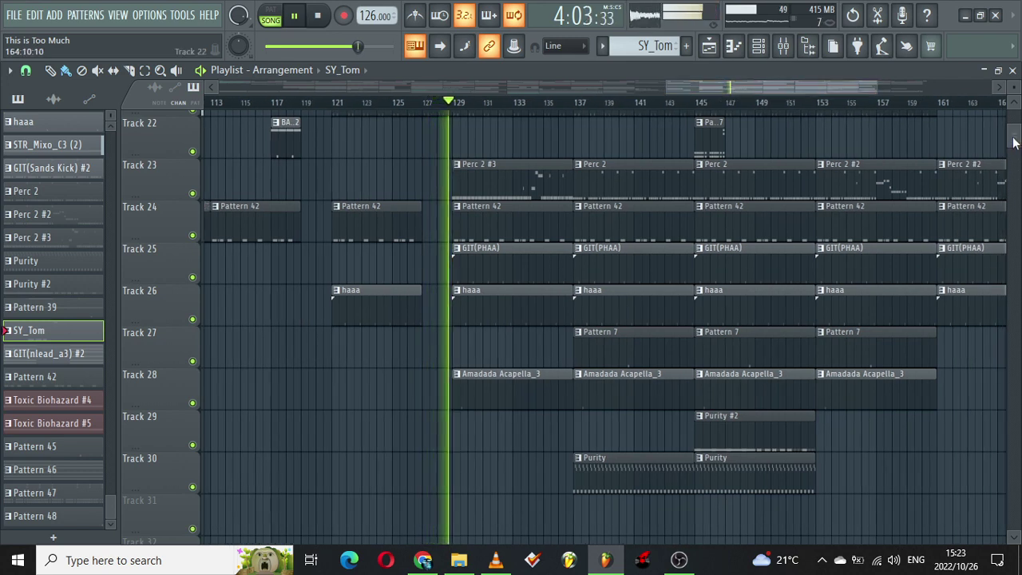
drag(1013, 139, 1014, 135)
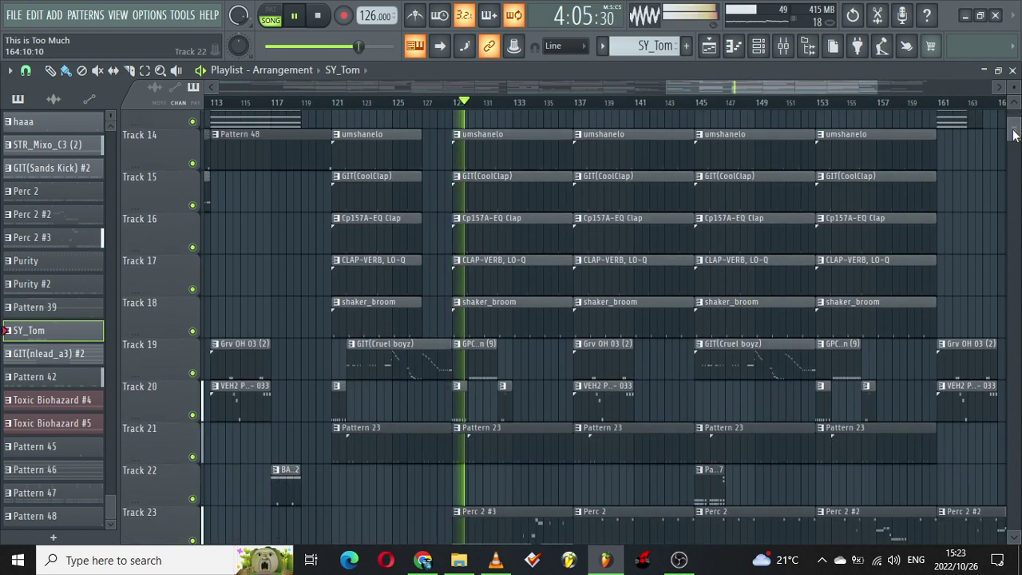
mouse_move(871, 92)
mouse_down()
mouse_move(880, 74)
mouse_move(904, 71)
mouse_move(879, 73)
mouse_up()
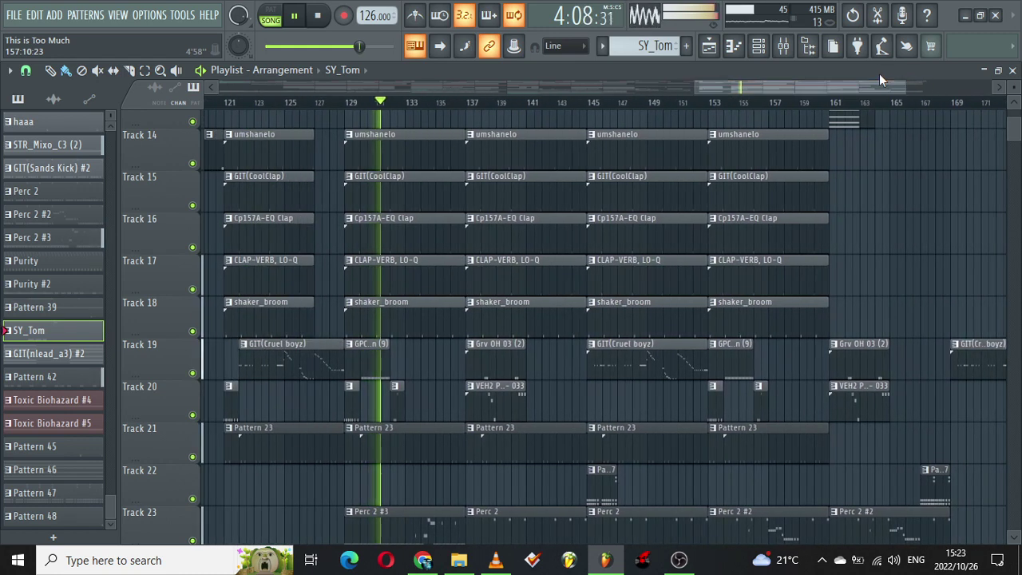
Open the GPC - Percussion (9) clip on Track 19 near bar 129 in the piano roll and show all its notes from bar 1
double_click(373, 361)
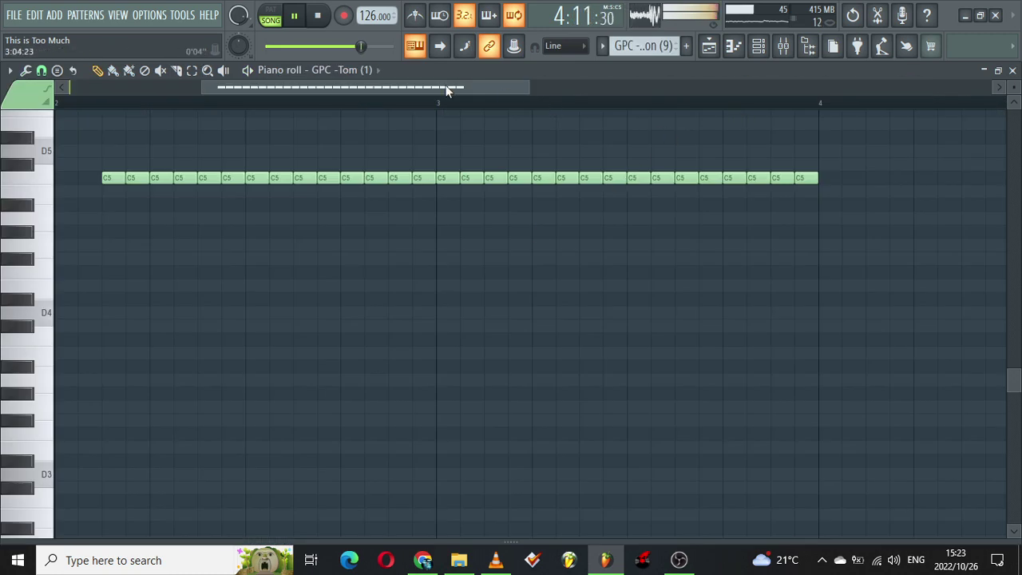
drag(200, 80, 21, 92)
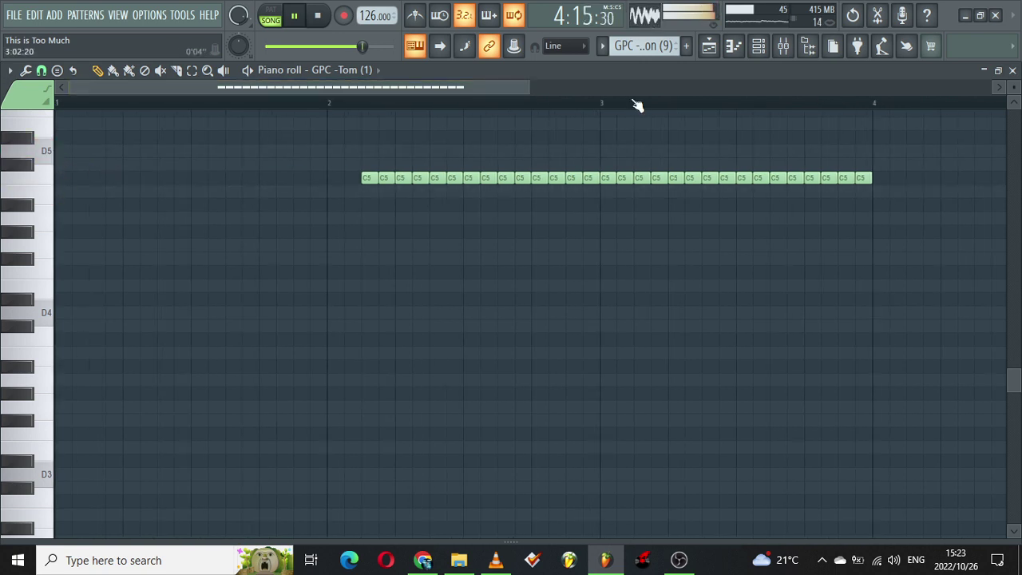
drag(527, 90, 698, 90)
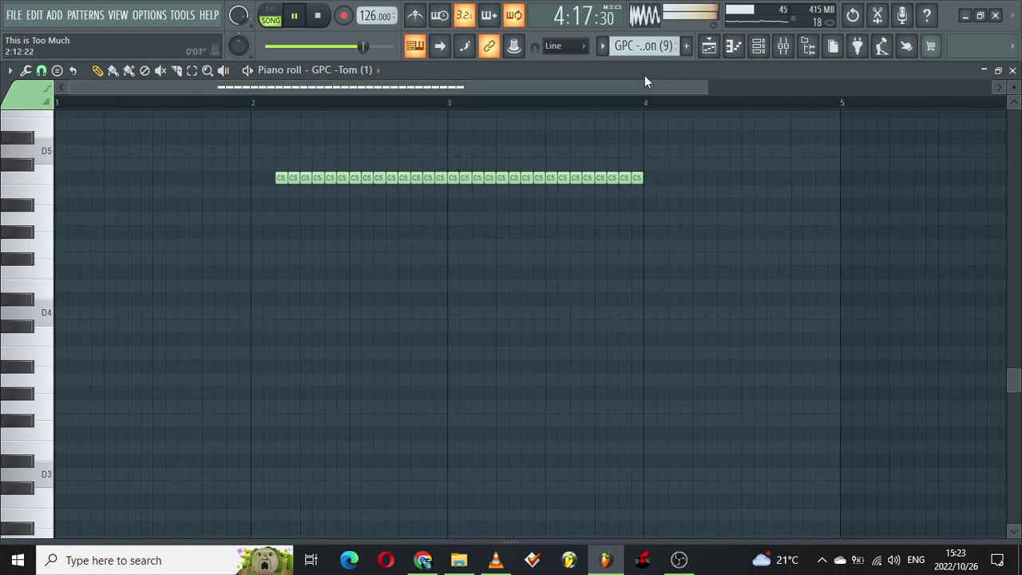
Return to the playlist and review the arrangement from about bar 125 to bar 175 across Tracks 1 to 30
click(707, 47)
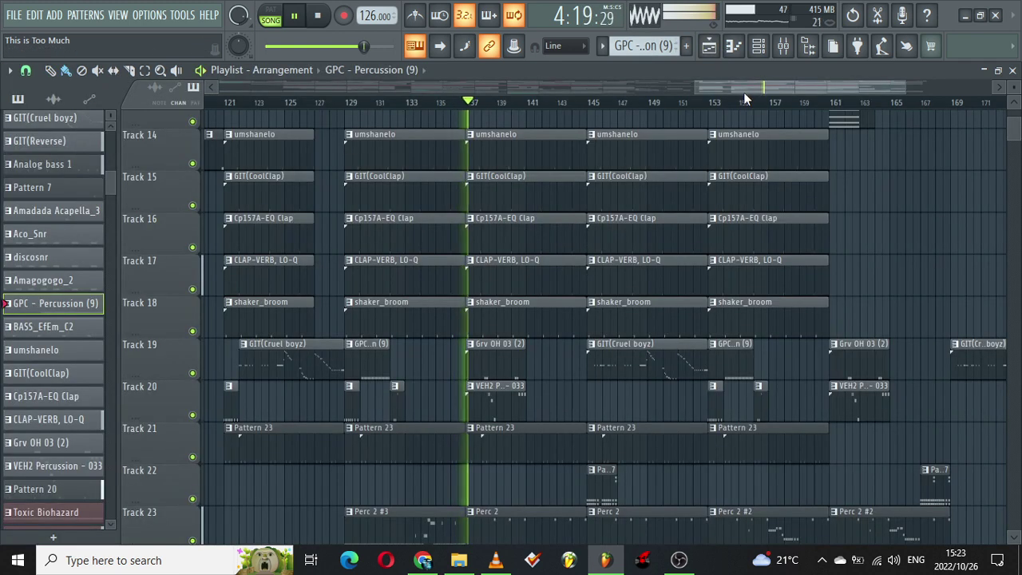
drag(743, 92, 764, 89)
drag(1017, 130, 1018, 140)
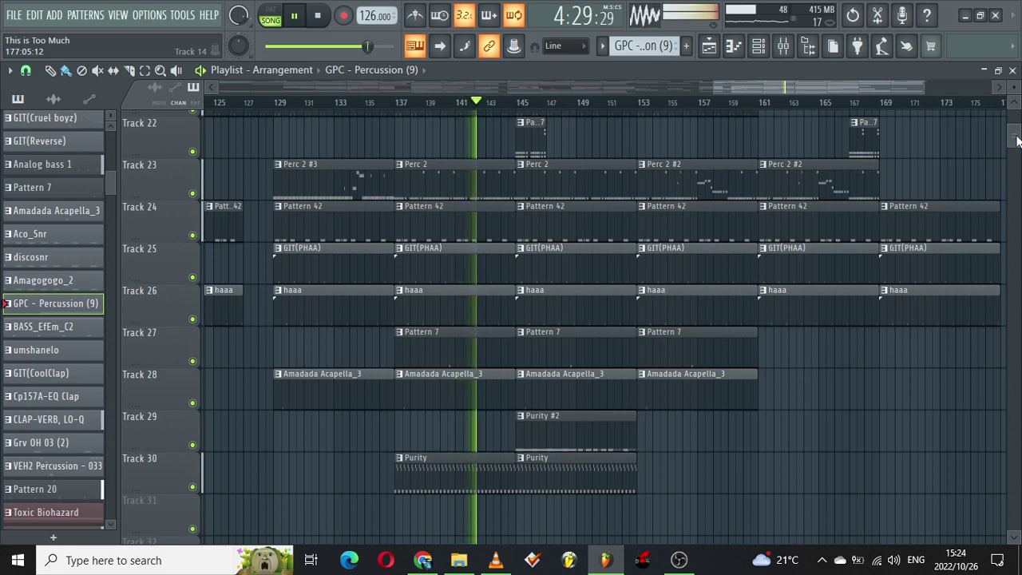
drag(1018, 141, 1012, 103)
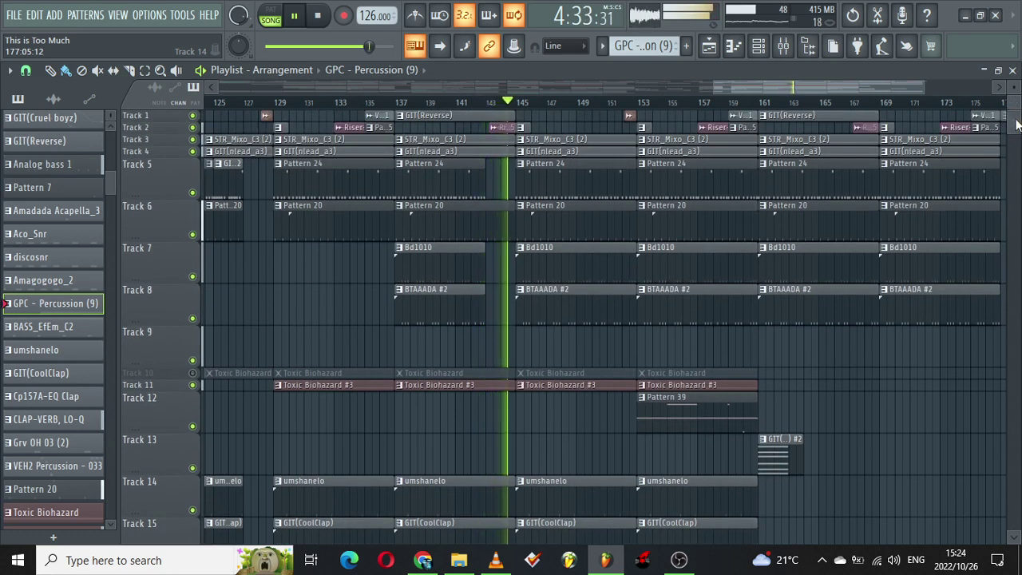
View the notes of the Pattern 47 clip on Track 22 at bar 145 in the piano roll and return to the playlist
drag(1013, 103, 1015, 128)
double_click(530, 353)
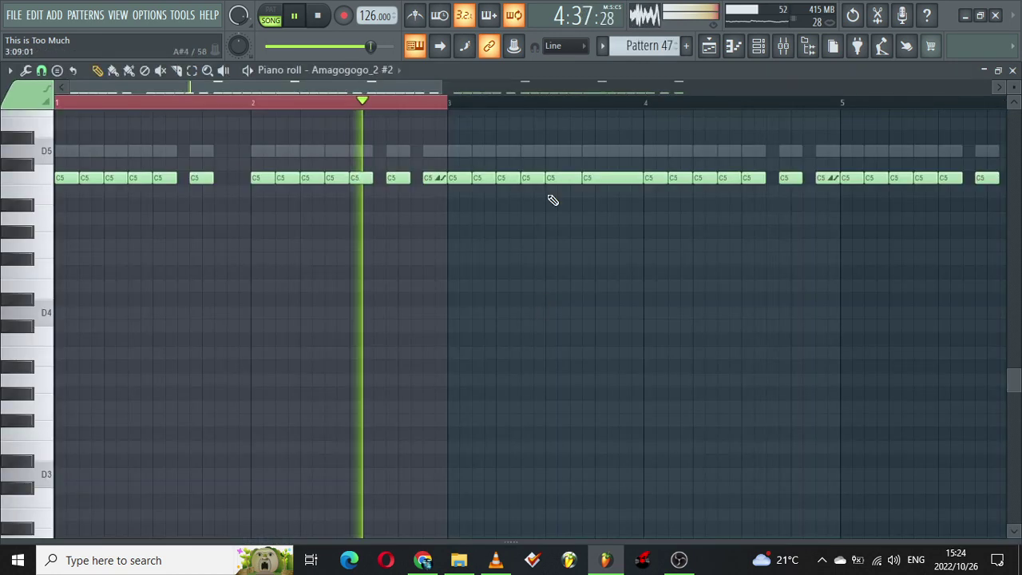
click(712, 46)
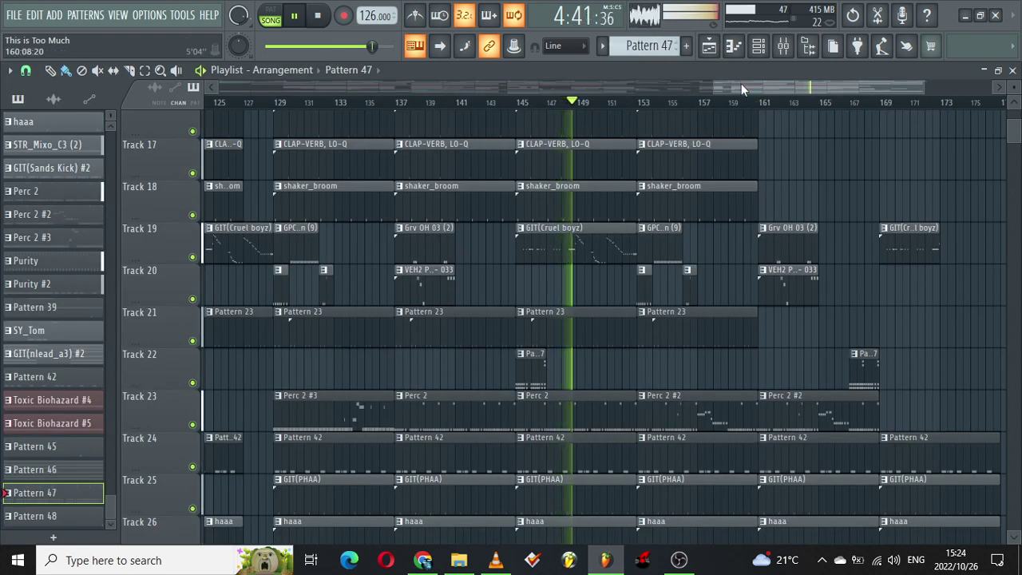
Open the GIT(Cruel boyz) clip on Track 19 at bar 145 in the piano roll and show its notes from bar 1 to bar 9
drag(741, 83, 752, 82)
click(550, 249)
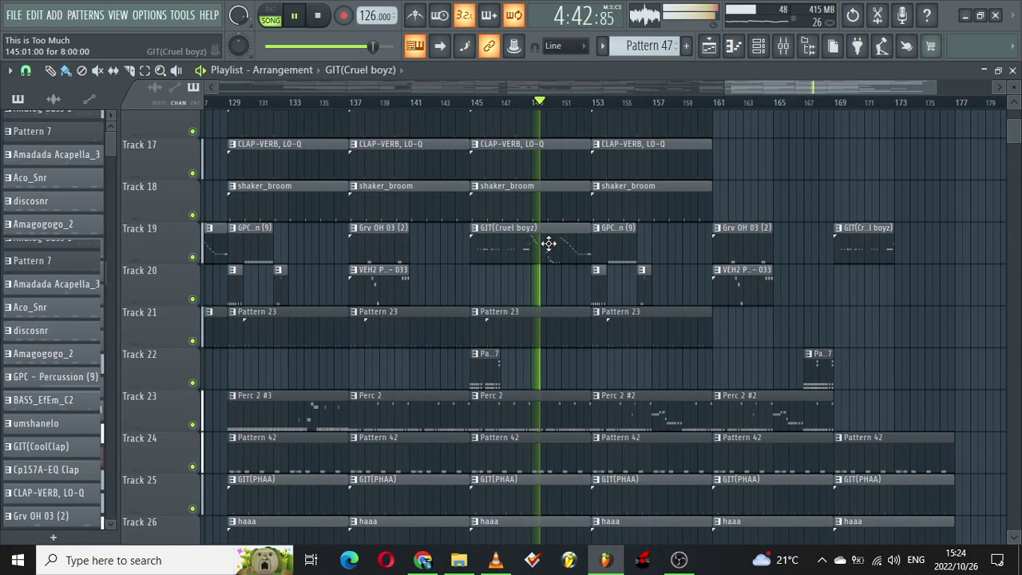
double_click(548, 243)
drag(658, 87, 4, 80)
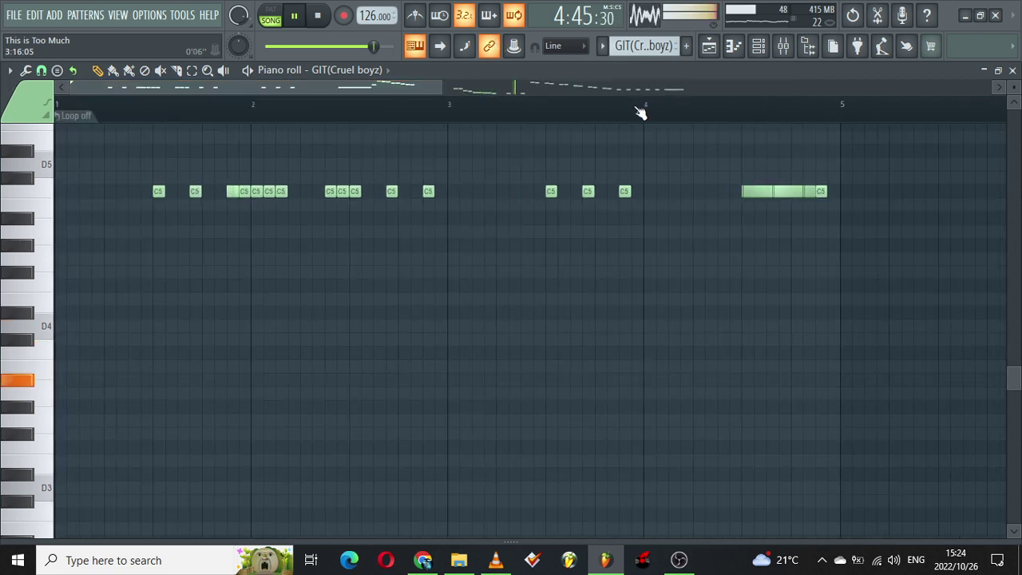
drag(442, 86, 767, 85)
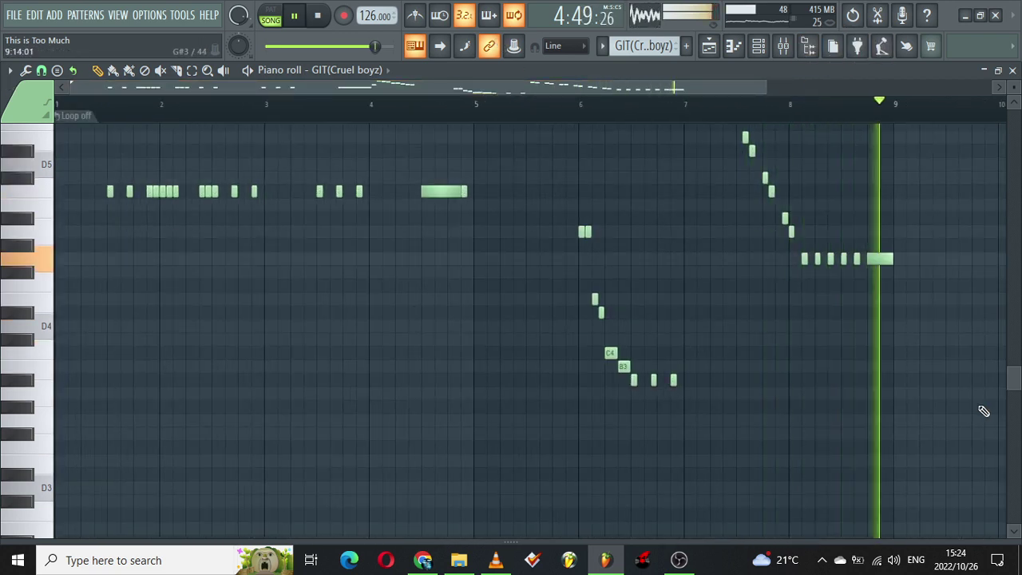
Expand the control lane to inspect the GIT(Cruel boyz) note velocities, widen the visible range to bar 11 and collapse the lane
drag(882, 539, 872, 349)
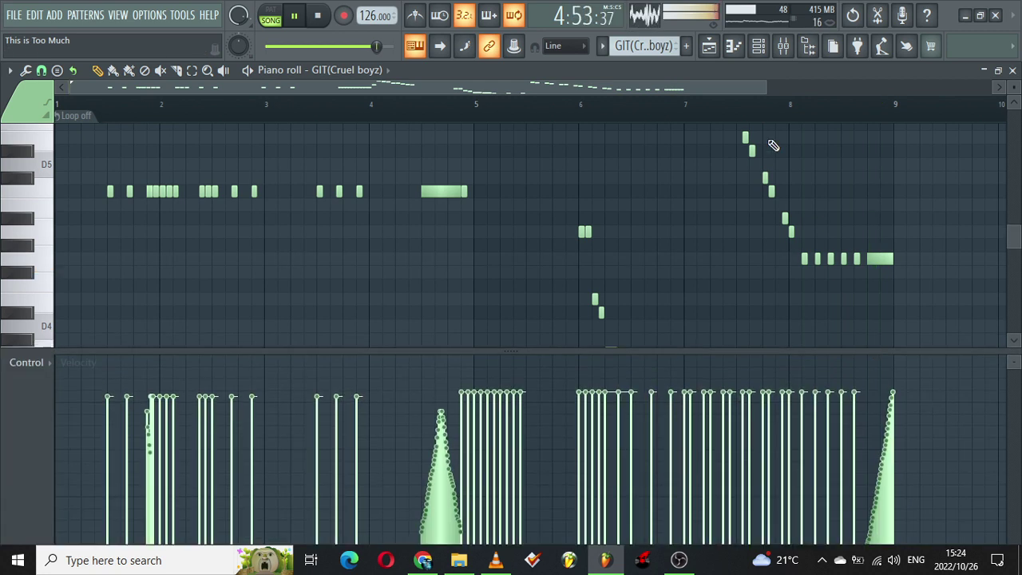
drag(767, 86, 930, 29)
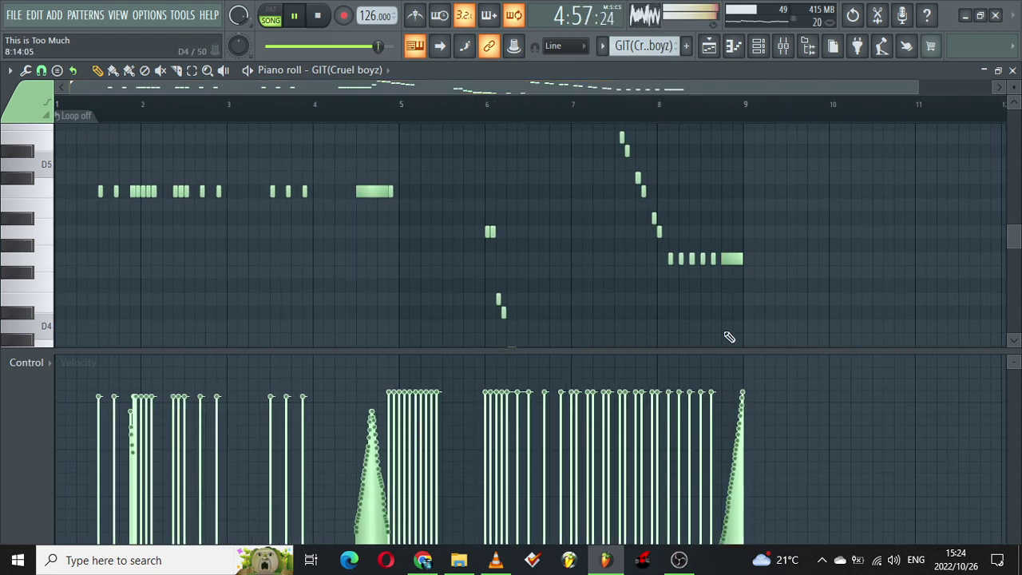
drag(704, 349, 705, 538)
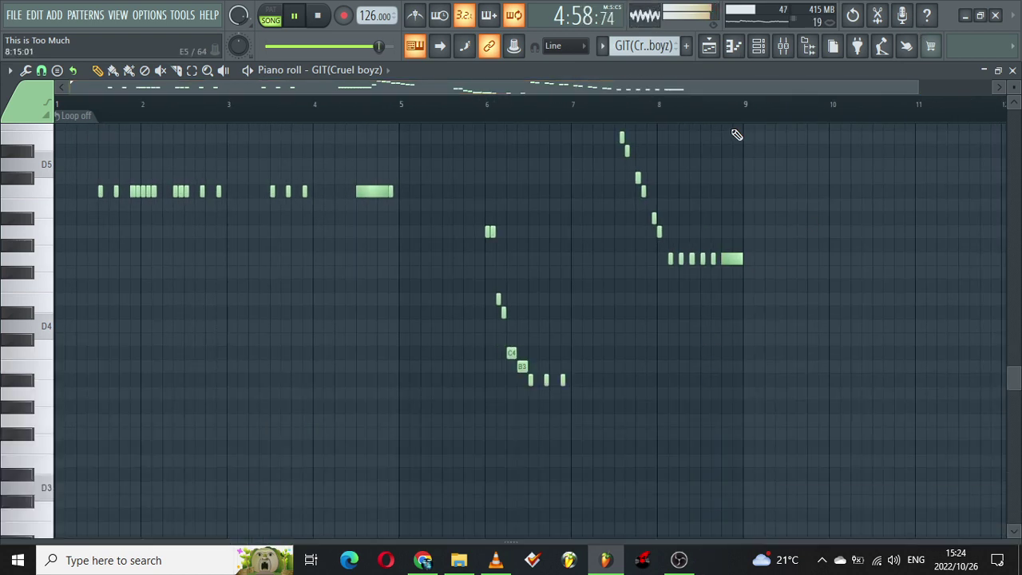
Return to the playlist and review the arrangement from about bar 141 to bar 191 across its tracks
click(709, 48)
drag(746, 90, 794, 79)
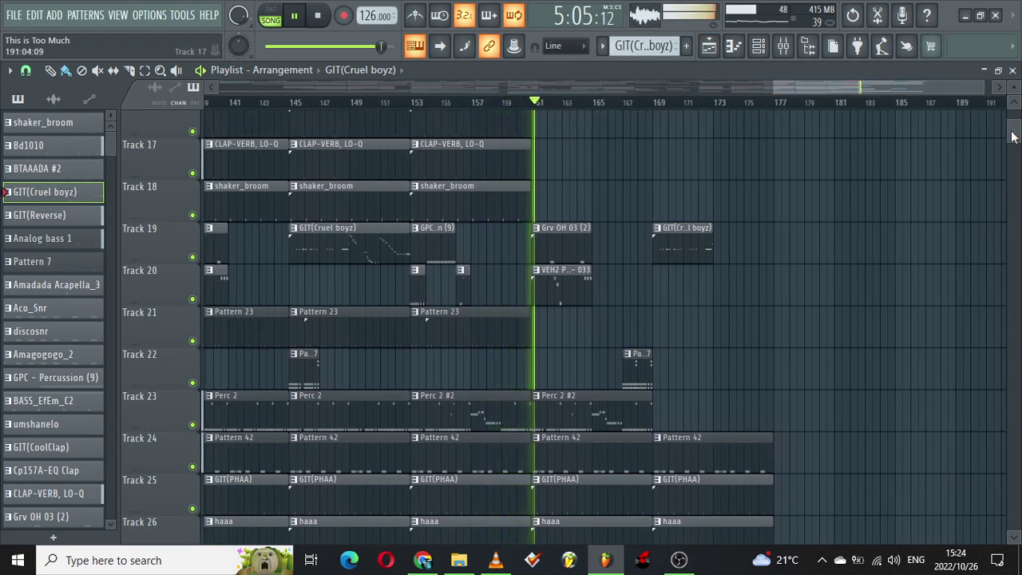
scroll(1012, 132, down, 5)
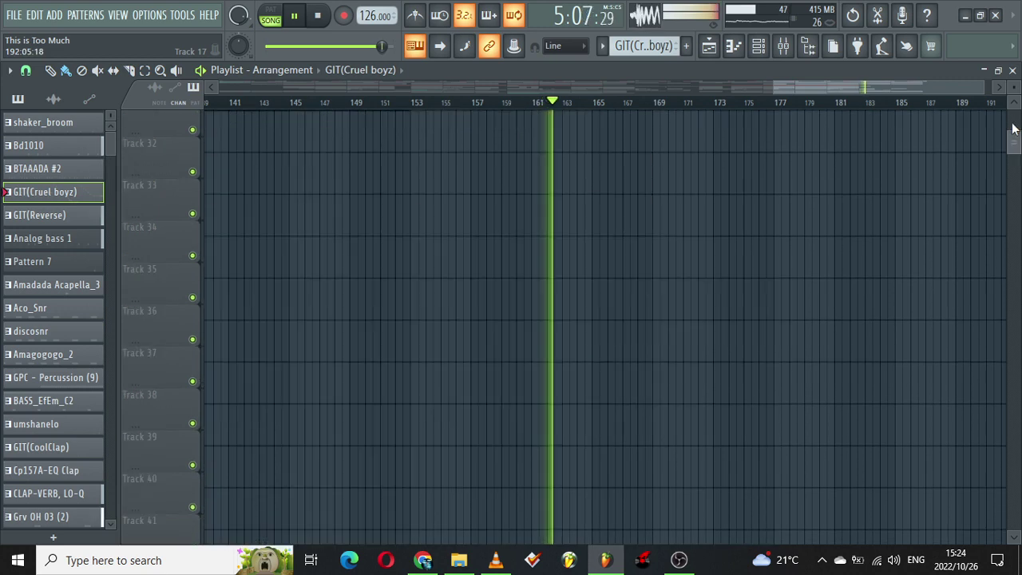
scroll(1013, 130, up, 10)
scroll(1015, 131, down, 2)
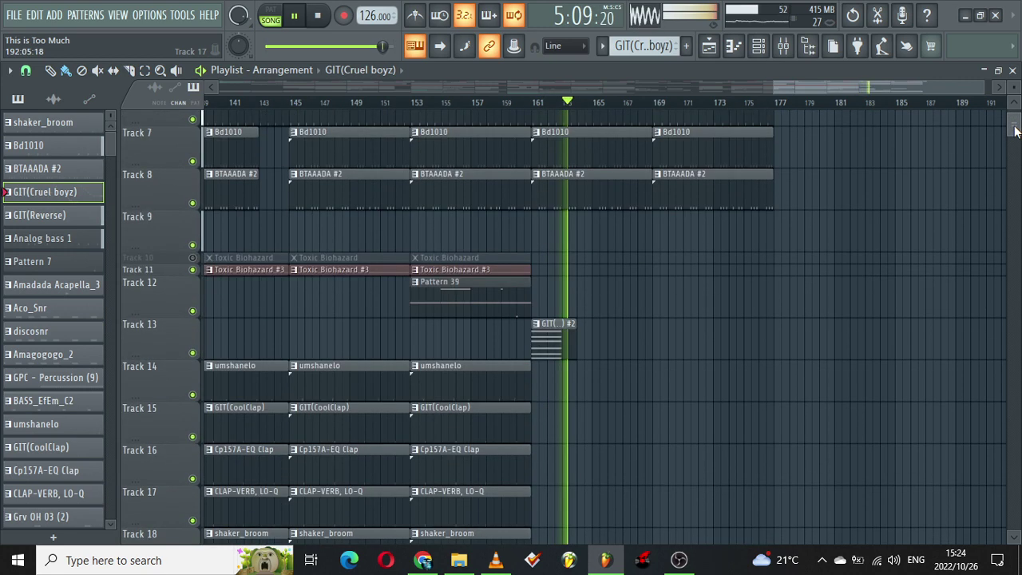
scroll(1013, 130, down, 1)
Open the GIT(nlead_a3) #2 clip on Track 13 at bar 161 in the piano roll and bring its chord notes into view
click(553, 224)
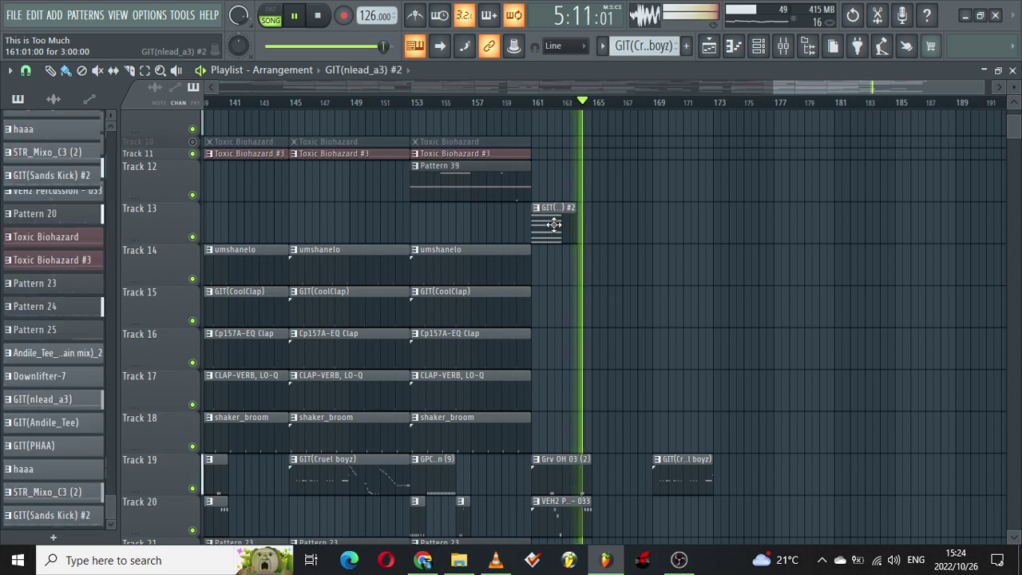
double_click(554, 225)
drag(597, 86, 2, 85)
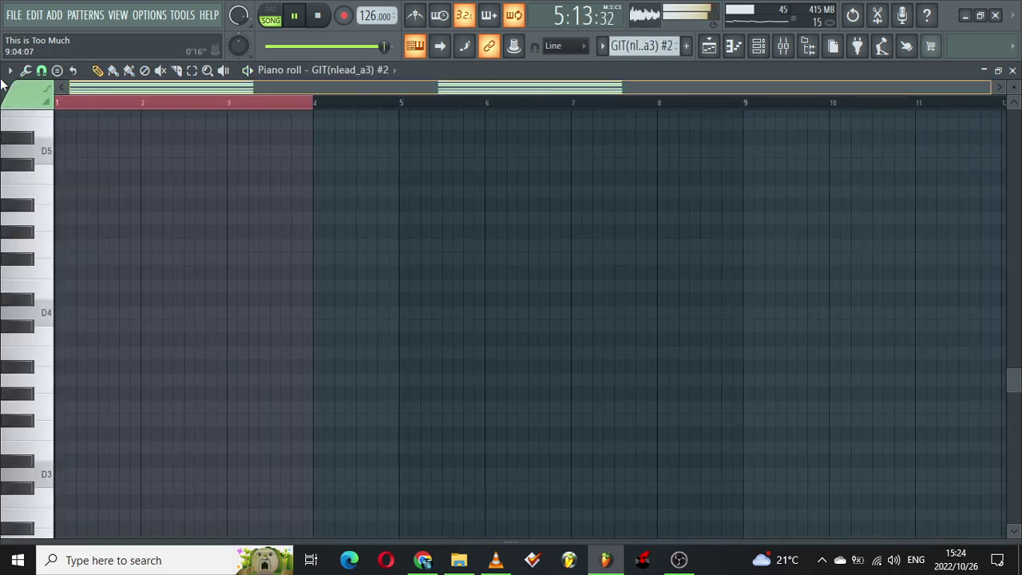
drag(1014, 379, 1007, 267)
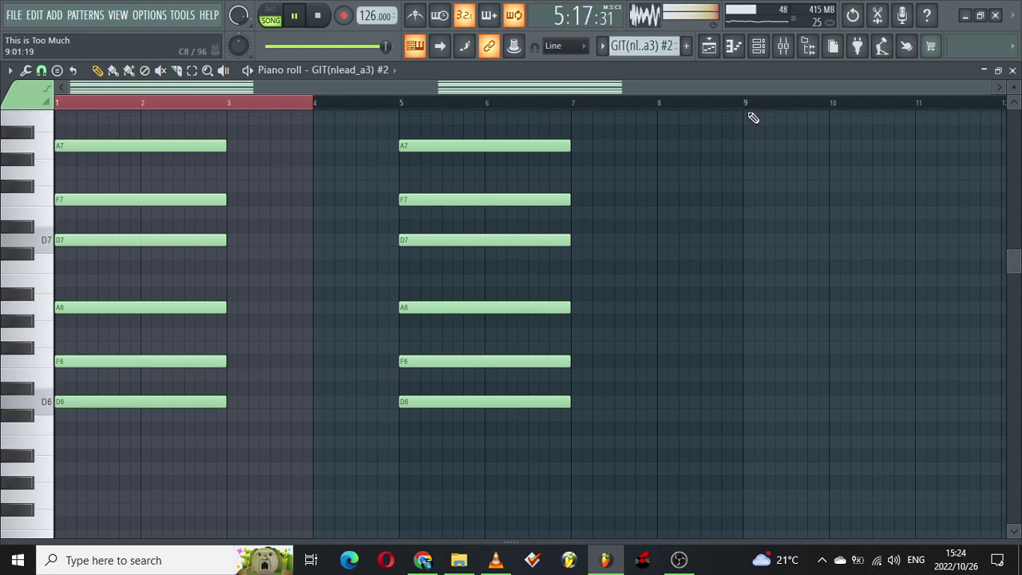
Return to the playlist and open the short GIT(Cruel boyz) clip on Track 19 at bar 169 in the piano roll to view its notes
click(708, 45)
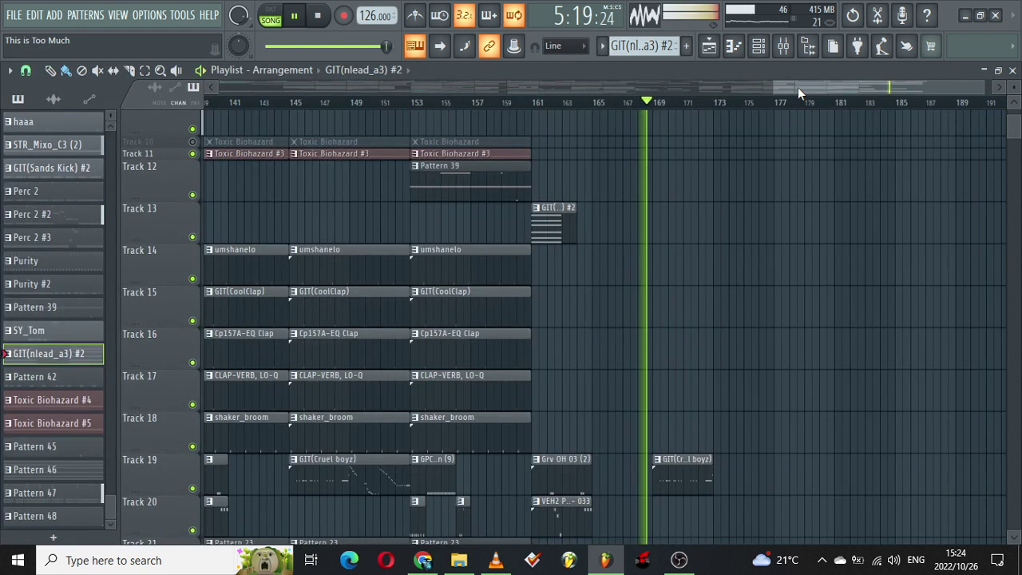
drag(815, 93, 844, 91)
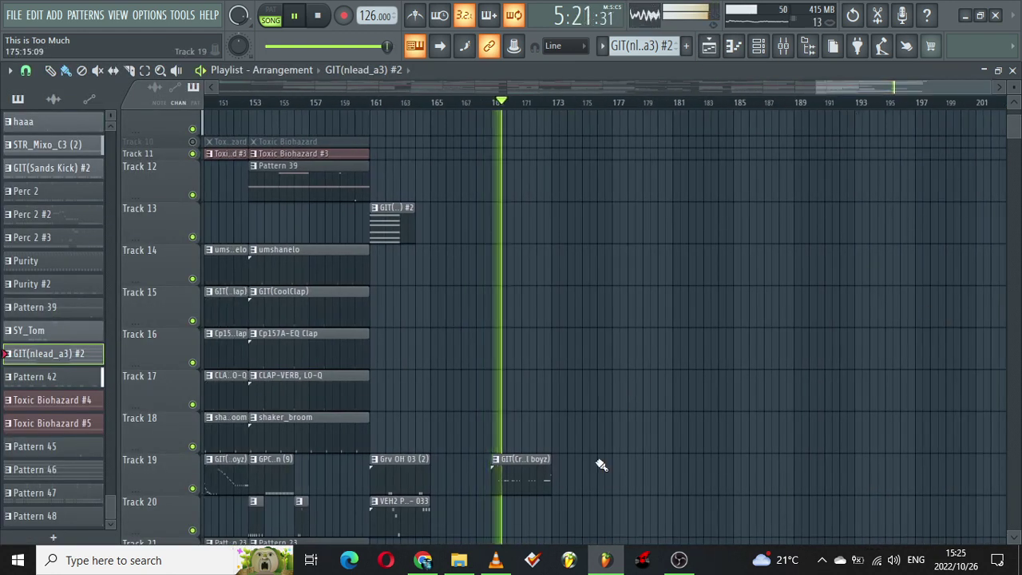
click(539, 479)
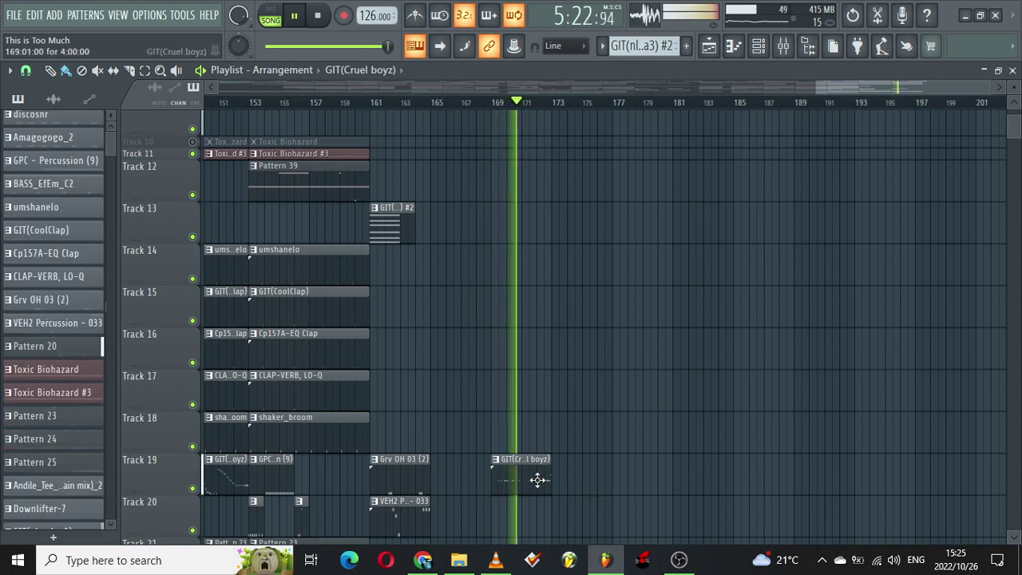
double_click(538, 479)
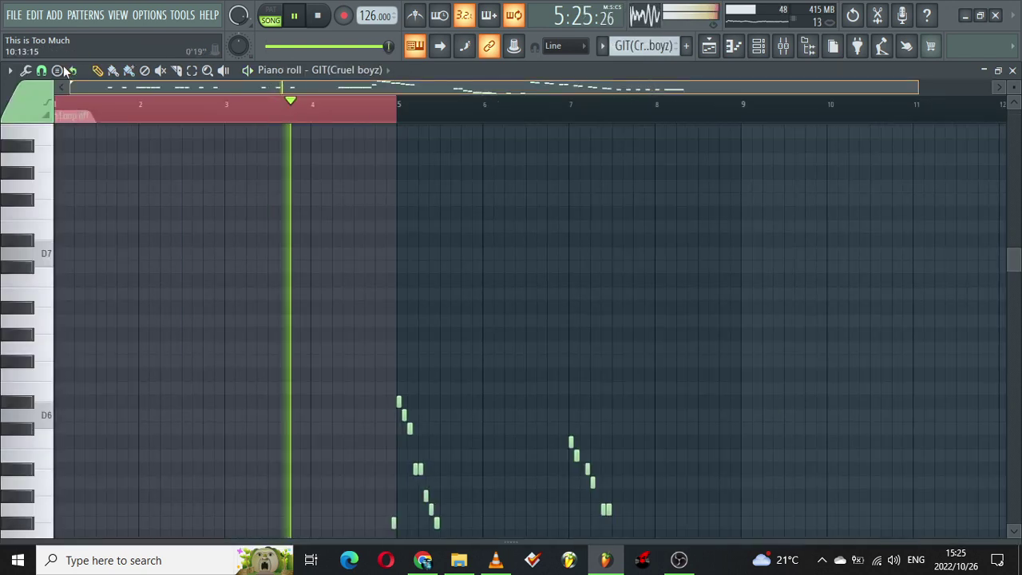
scroll(1012, 304, down, 5)
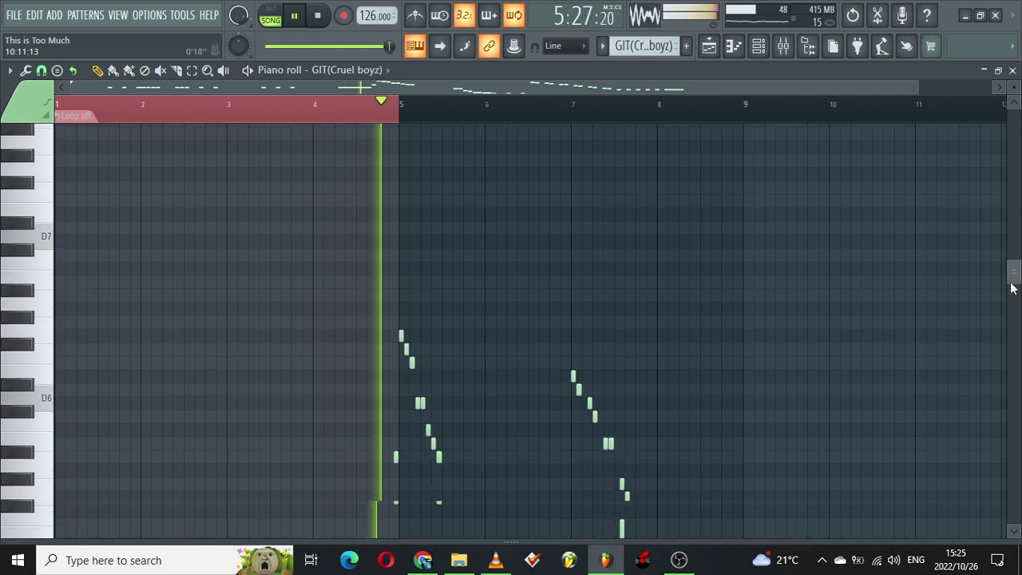
scroll(1013, 317, down, 1)
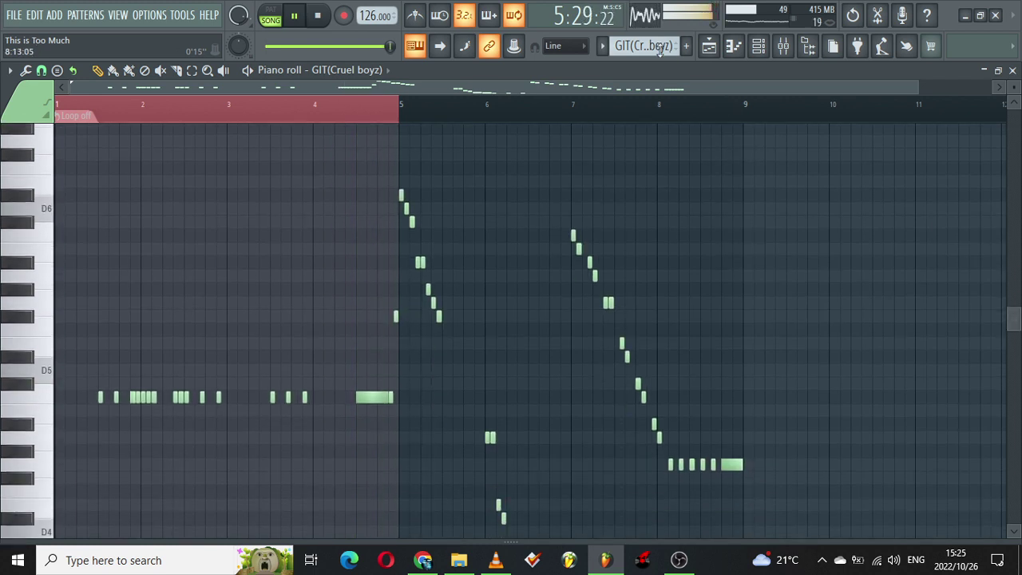
Return to the playlist, review the end of the arrangement on Tracks 1 to 15 and go back to the start of the song
click(708, 54)
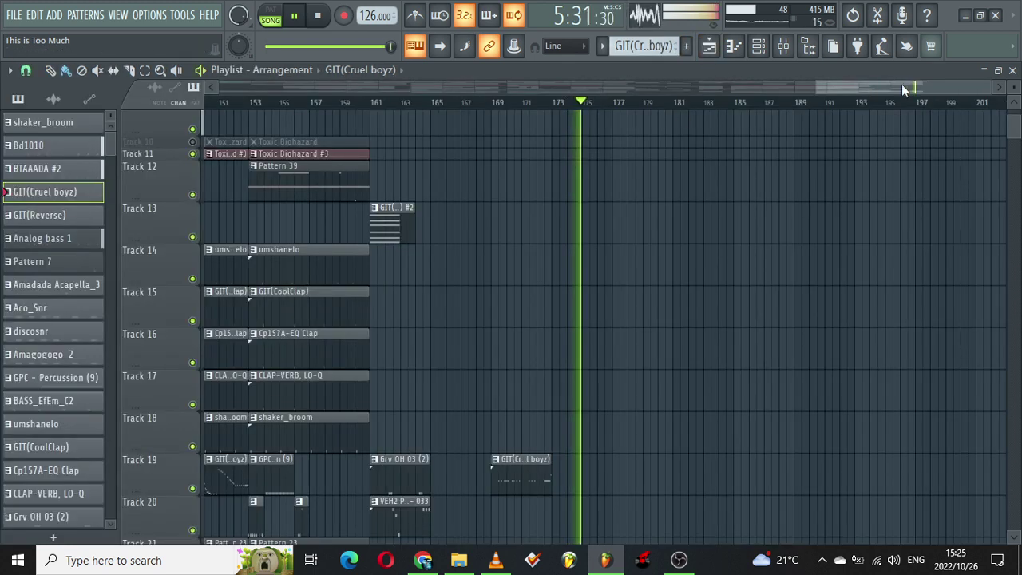
drag(950, 82, 977, 84)
drag(1014, 129, 1018, 106)
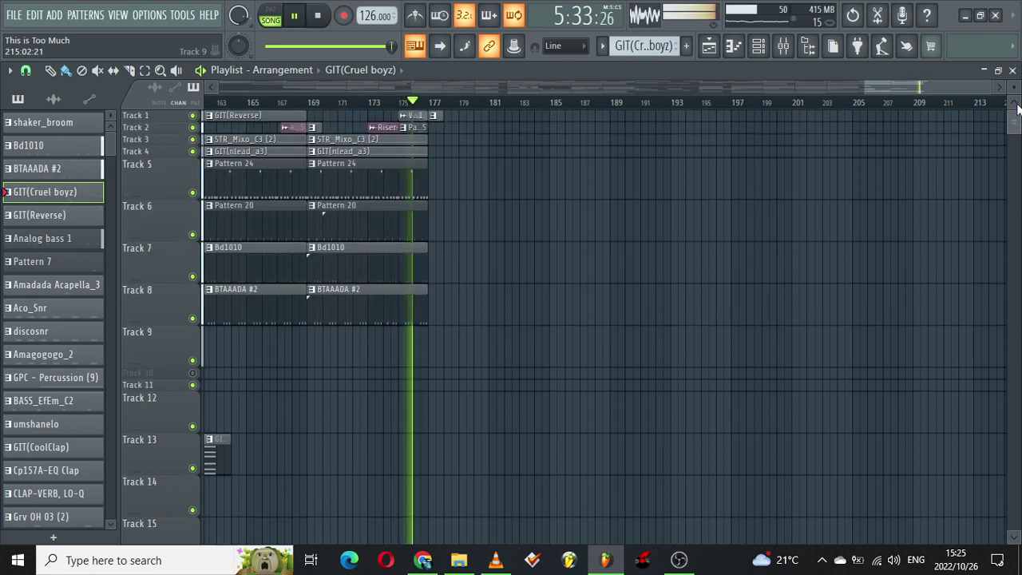
drag(896, 83, 431, 83)
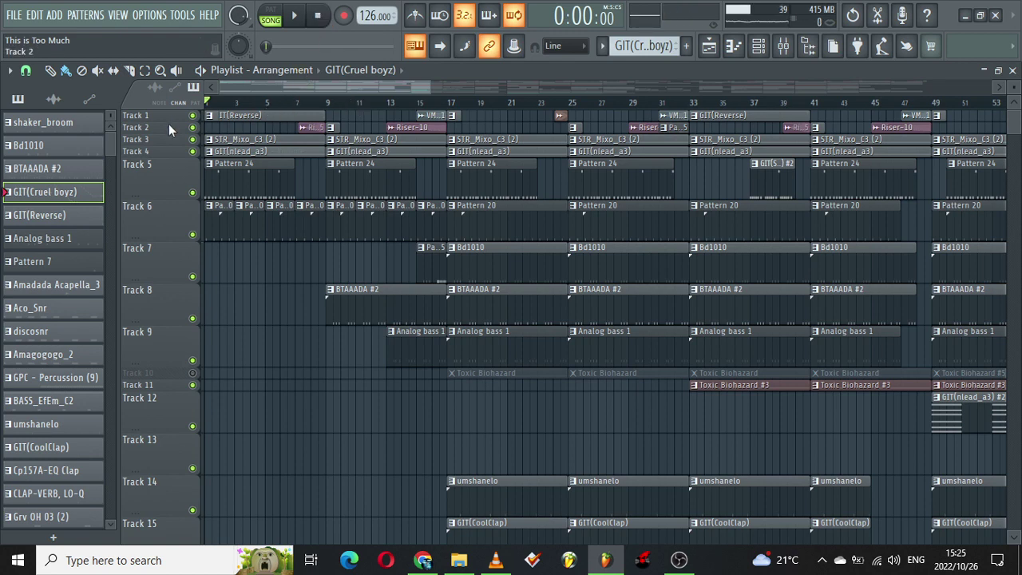
Enlarge Tracks 1 and 2 in the playlist and open the GIT(Reverse) channel's notes from the channel rack in the piano roll
drag(169, 121, 172, 199)
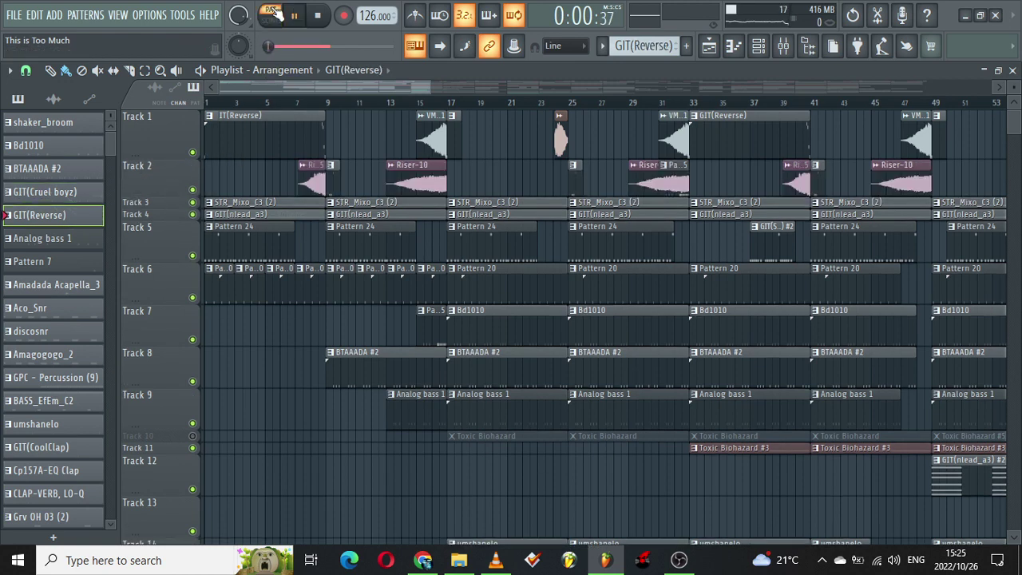
click(757, 48)
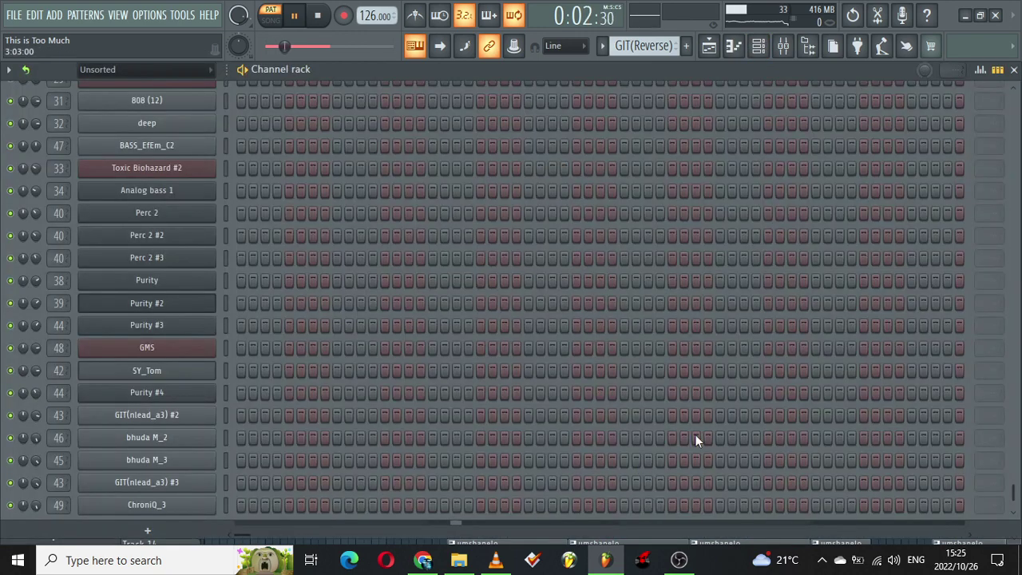
drag(1013, 494, 1013, 315)
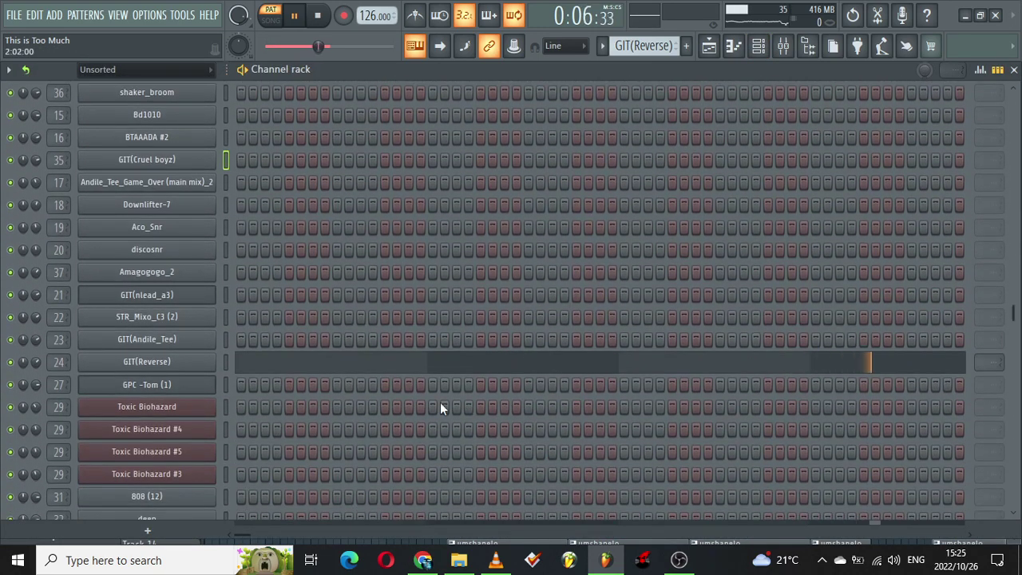
click(438, 368)
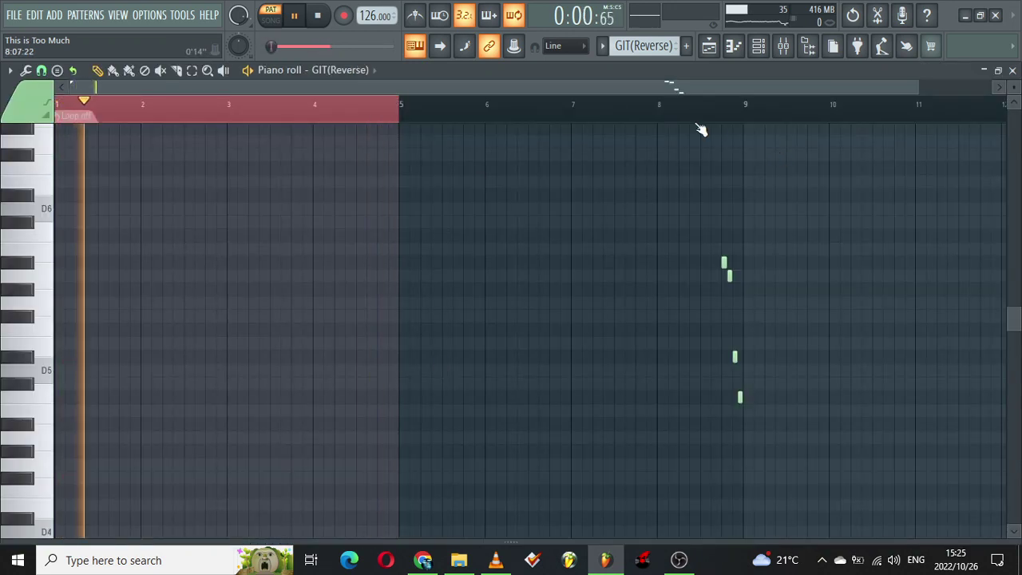
Clear the piano roll's time selection, play the GIT(Reverse) pattern from bar 8 and reveal its note velocities
click(663, 111)
right_click(663, 112)
click(662, 112)
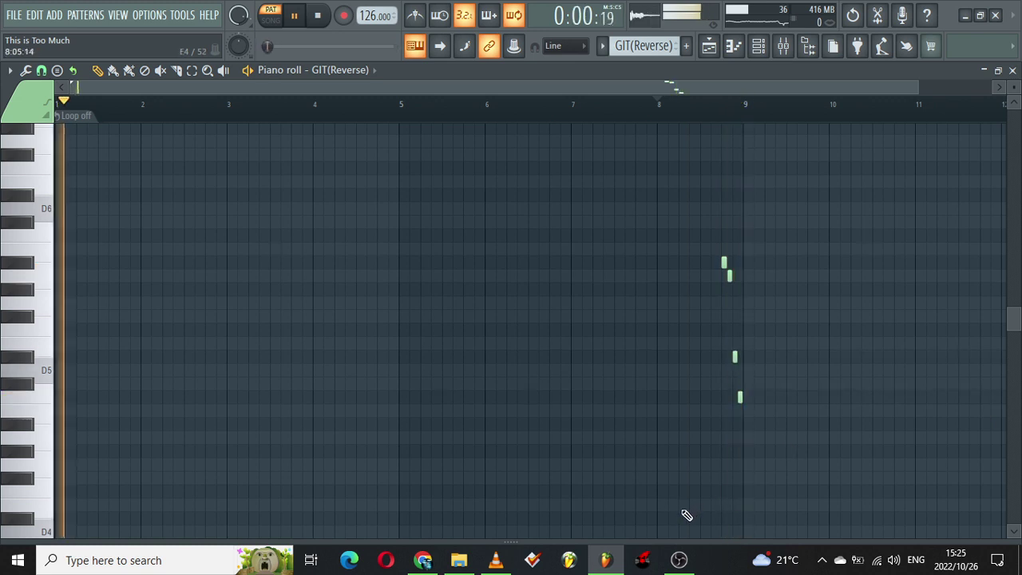
drag(682, 542, 700, 509)
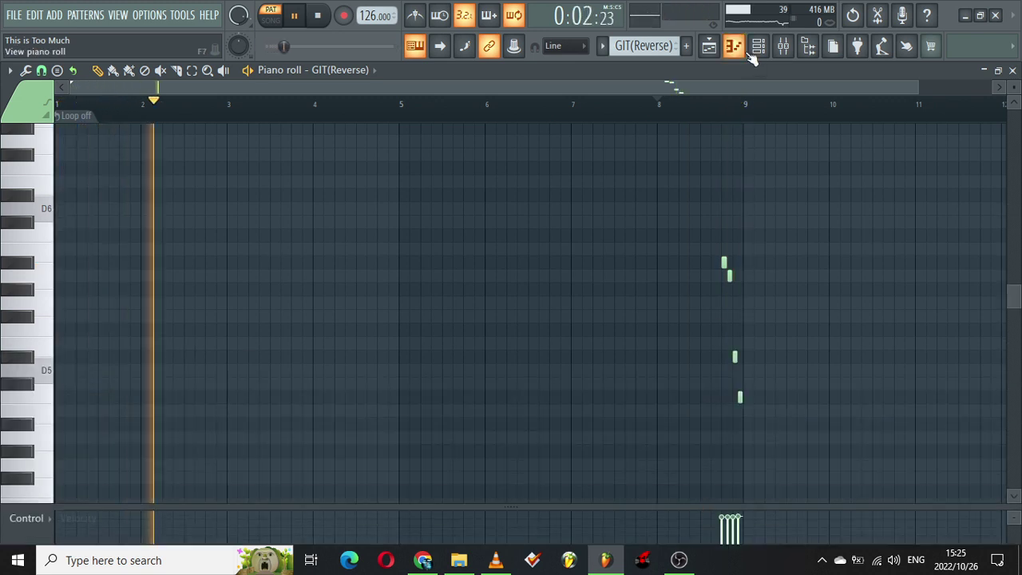
Select the Pattern 24 clip on Track 5 in the playlist and open the GIT(Sands Kick) channel's sampler settings from the channel rack
click(711, 46)
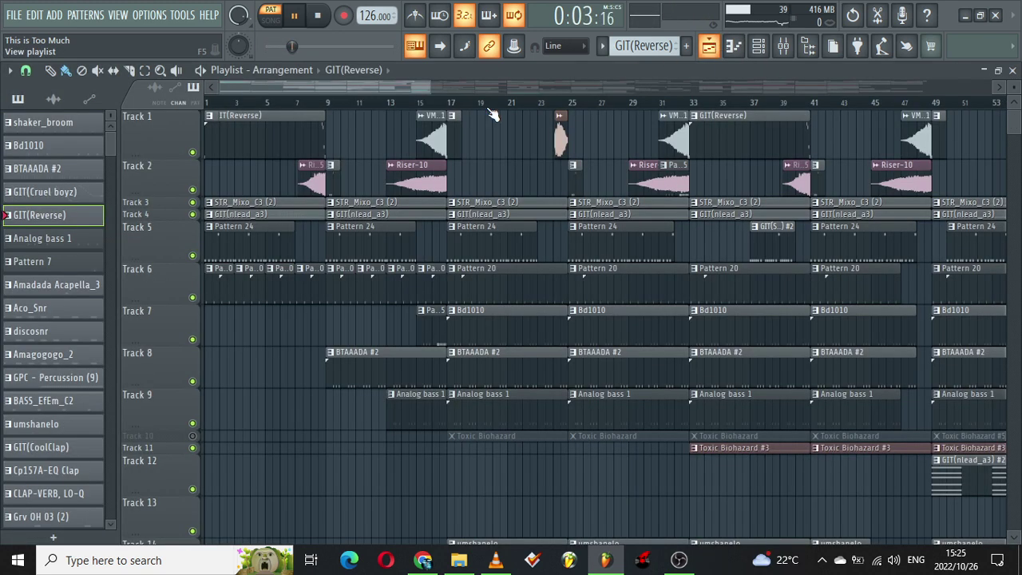
click(271, 204)
click(260, 248)
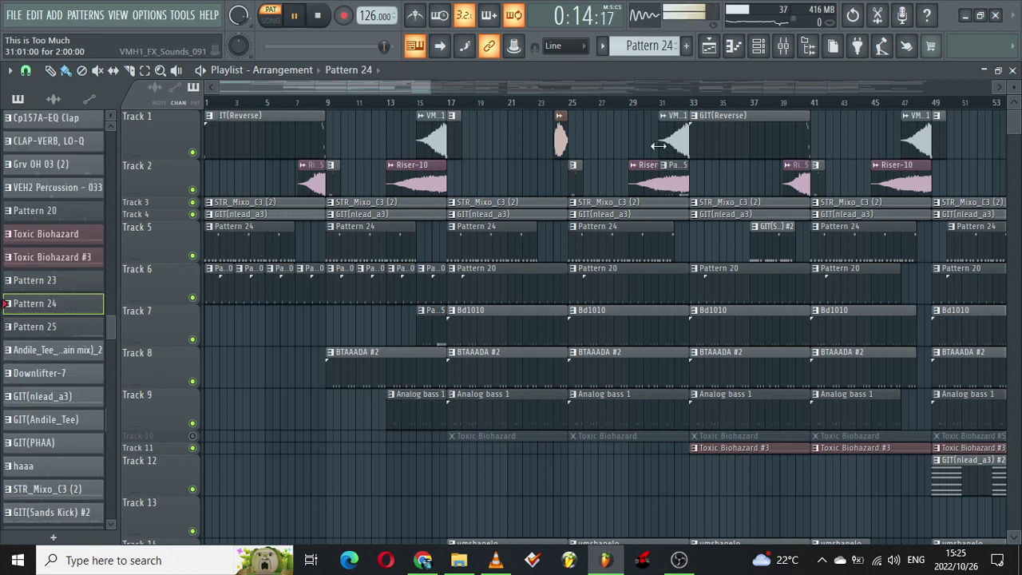
click(761, 46)
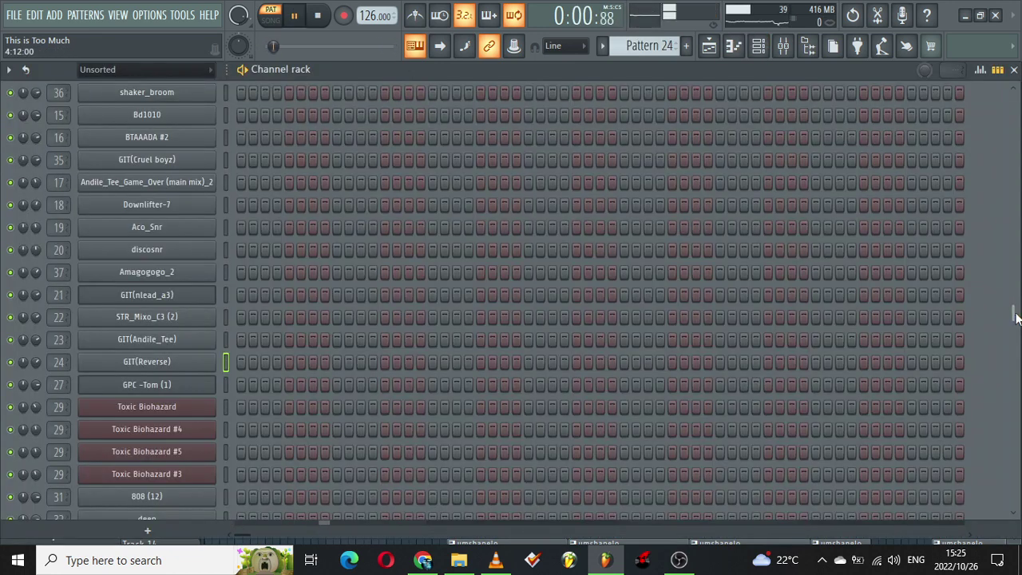
drag(1016, 316, 1014, 104)
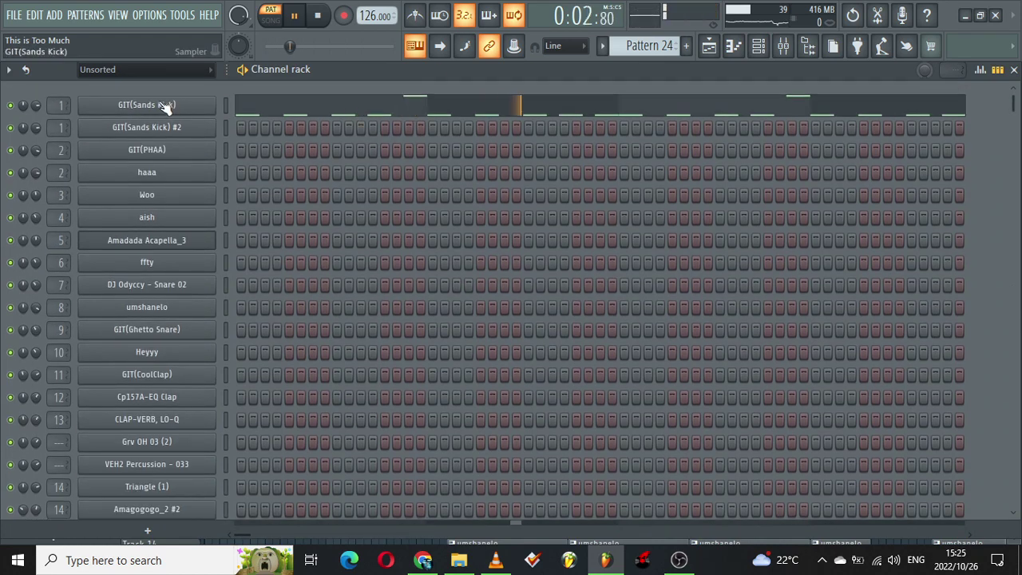
click(166, 106)
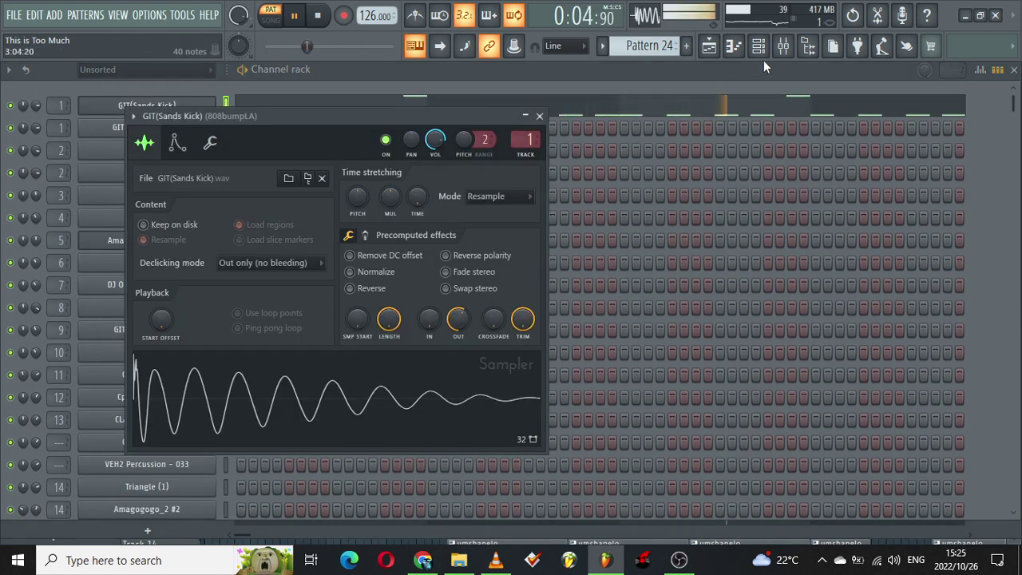
Inspect the two Fruity parametric EQ 2 effects on the 808bumpLA mixer track
click(783, 46)
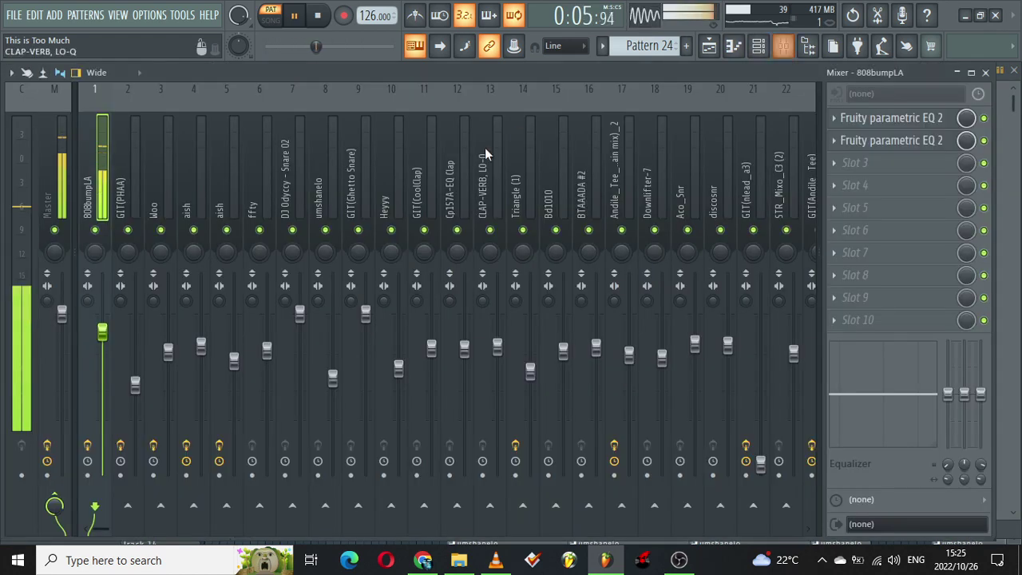
click(883, 126)
click(878, 141)
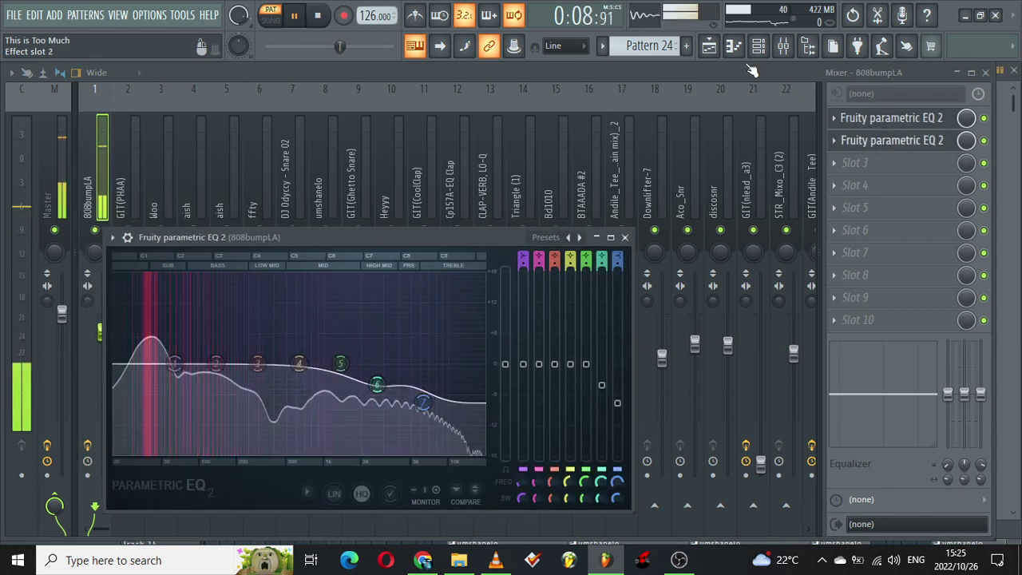
Select a Pattern 20 clip on Track 6 in the playlist and open the Woo channel's settings from the channel rack
click(710, 47)
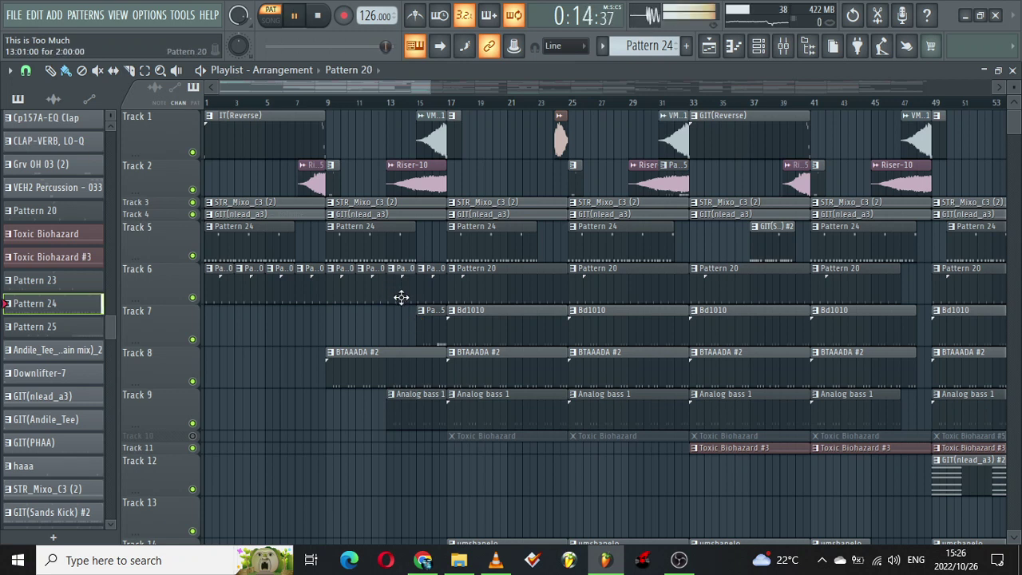
click(427, 270)
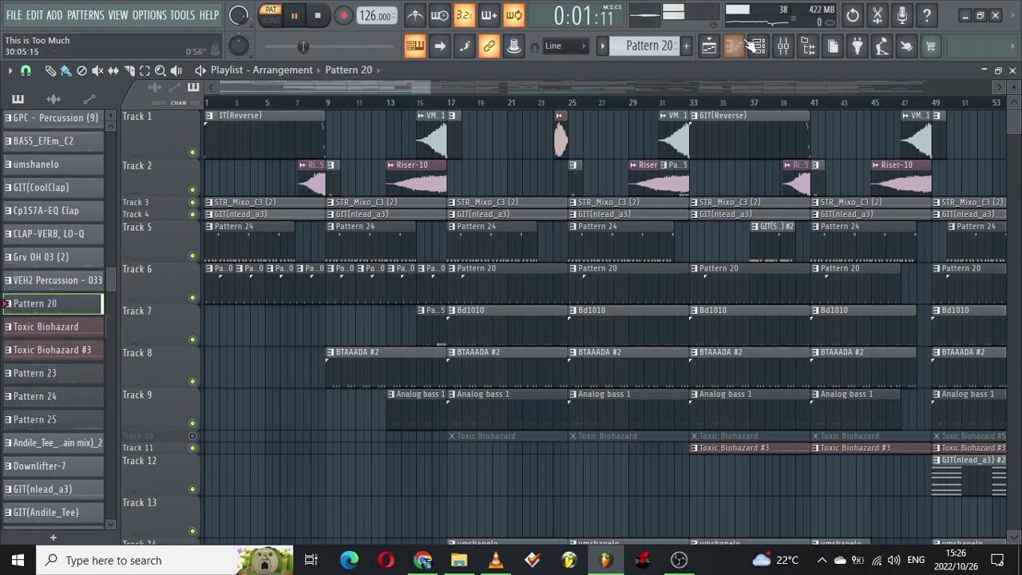
click(759, 46)
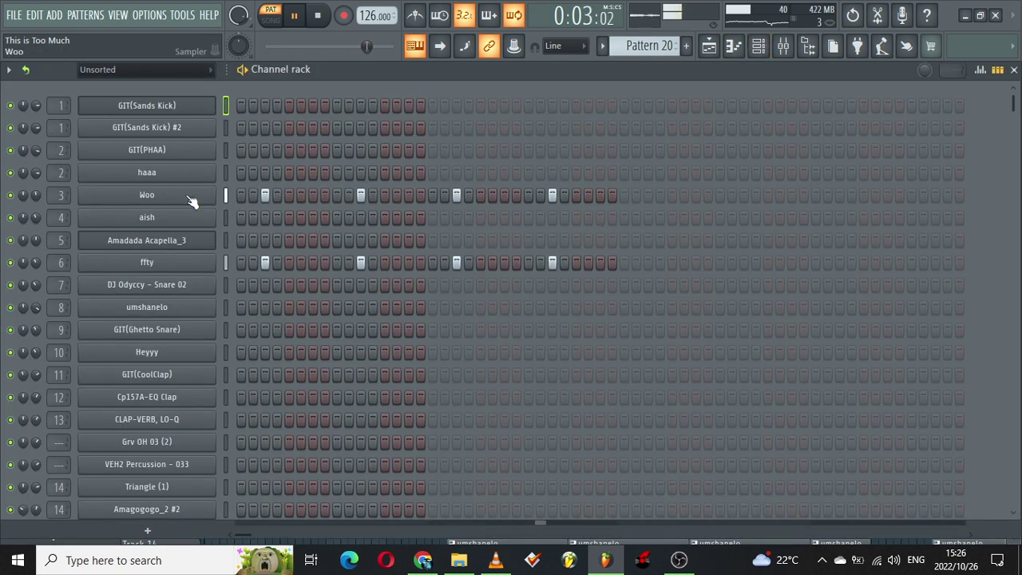
click(192, 201)
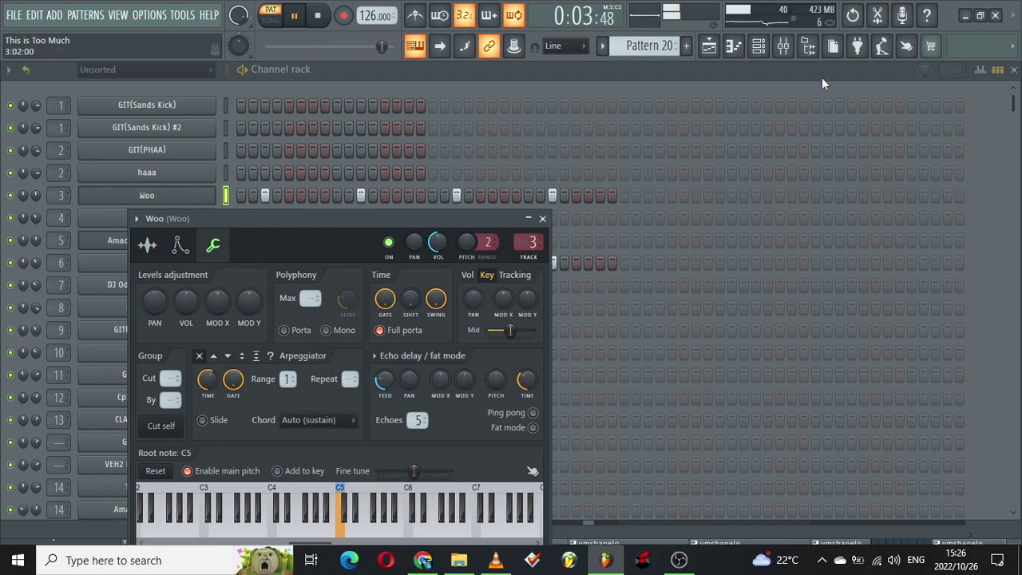
Open the Fruity Reeverb 2 effect on the Woo mixer track and bypass it
click(787, 46)
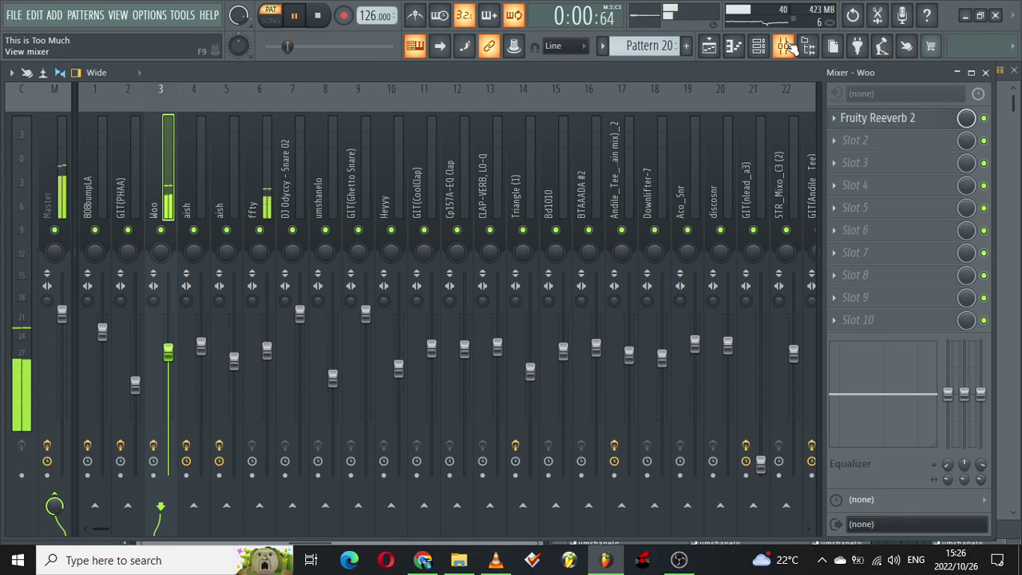
click(875, 118)
click(985, 119)
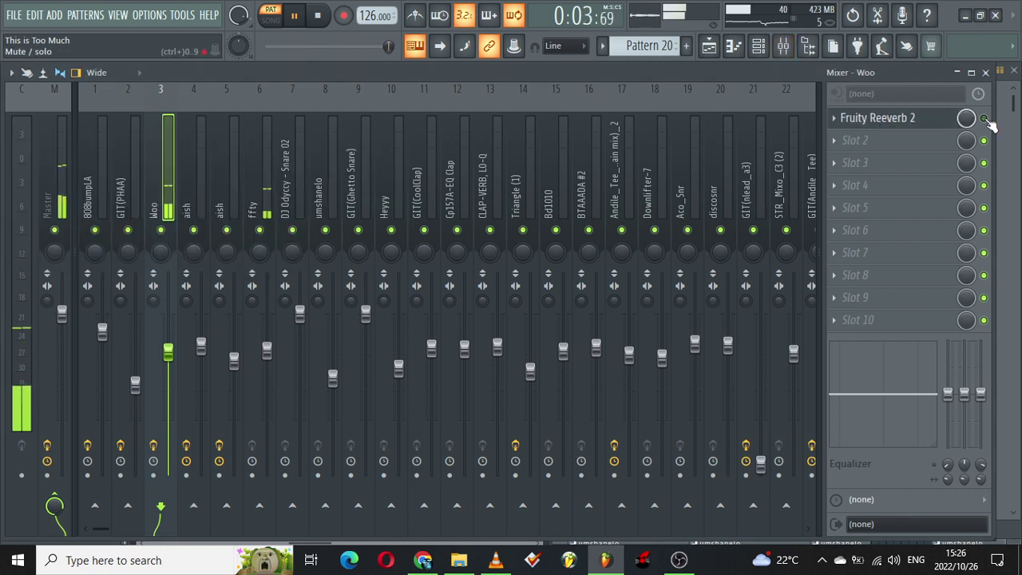
Select the BTAAADA #2 clip on Track 8 to check it in the channel rack, and open the synth of Track 9's Analog bass 1
click(709, 46)
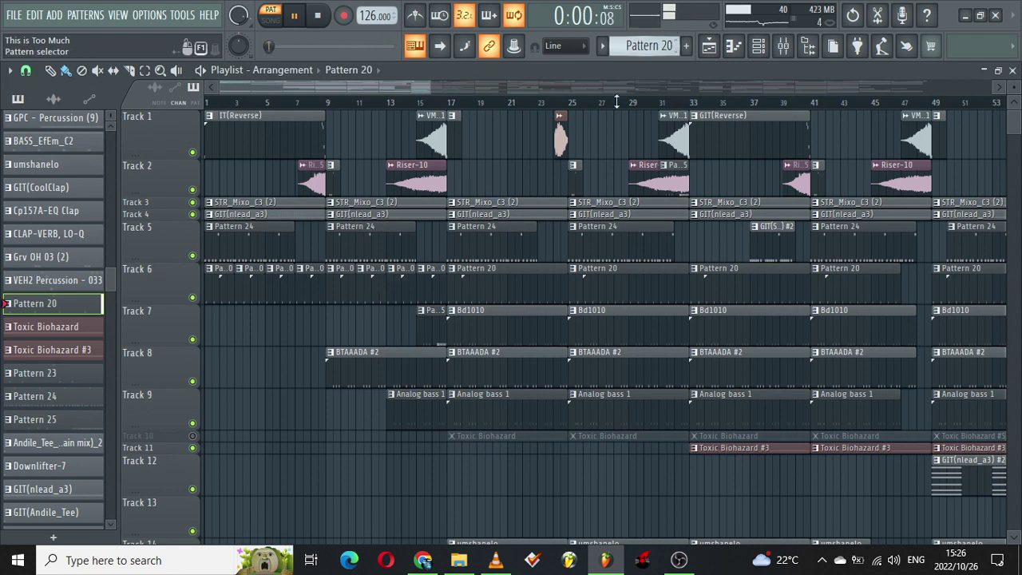
click(397, 360)
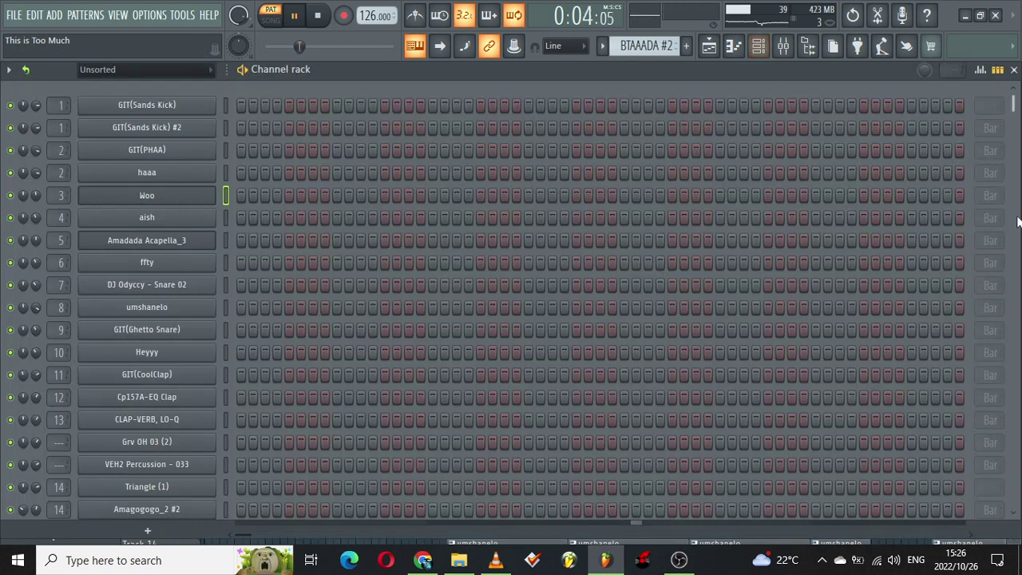
click(709, 48)
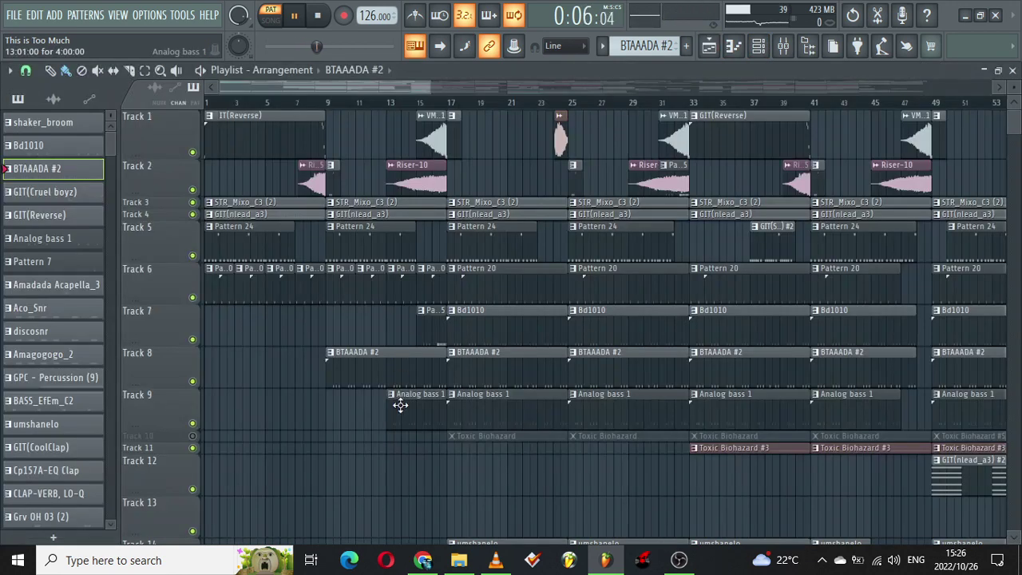
click(759, 46)
drag(1013, 105, 1017, 515)
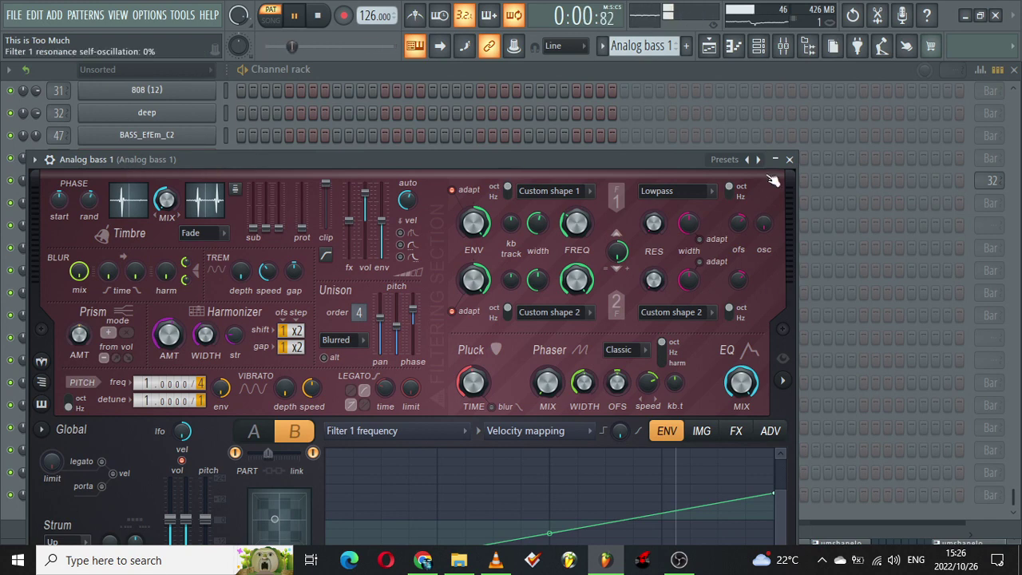
Open the Toxic Biohazard clip on Track 10 at bar 17 in the piano roll and collapse the velocity lane to view its note
click(709, 46)
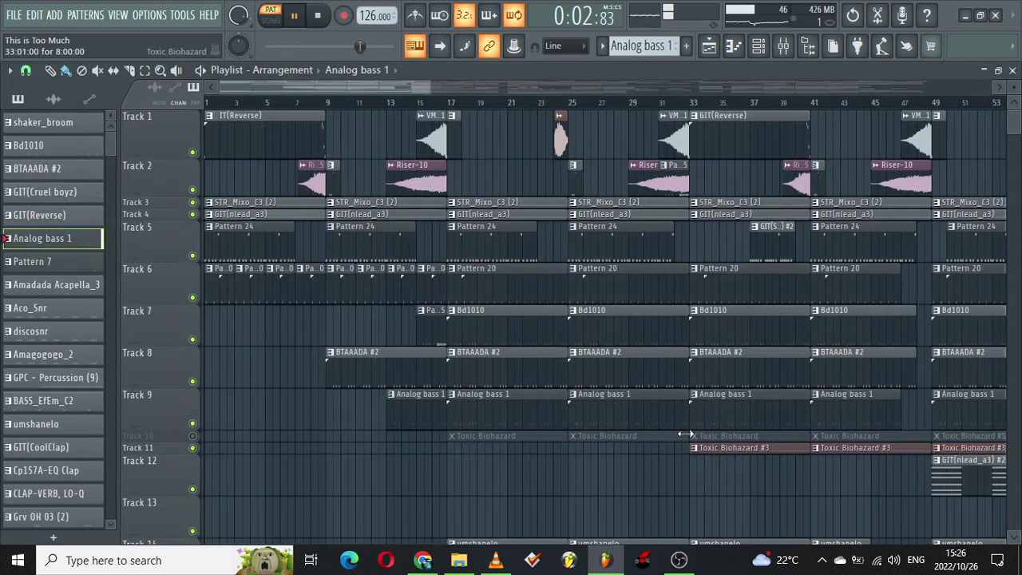
click(519, 437)
double_click(520, 436)
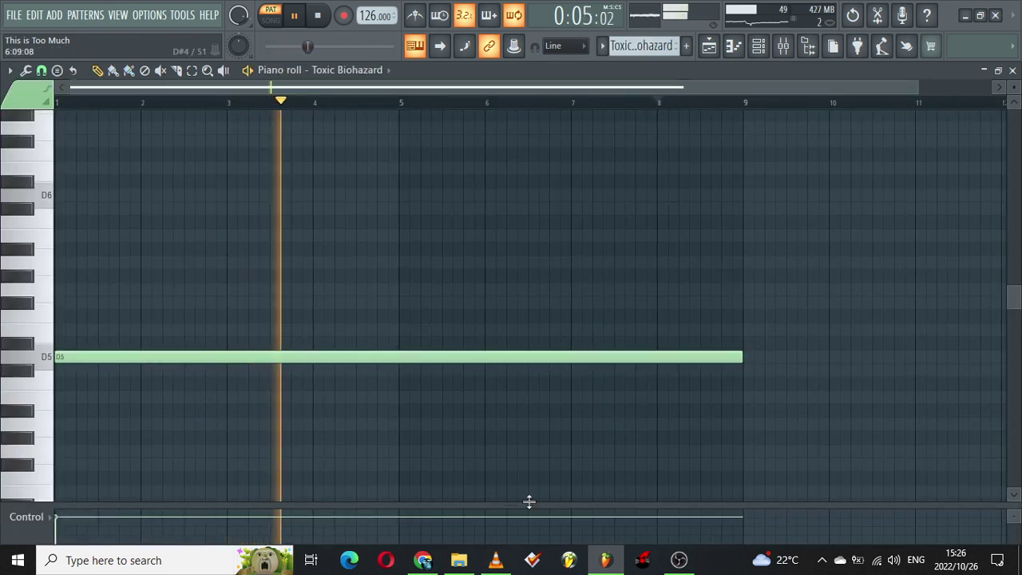
drag(506, 505, 495, 559)
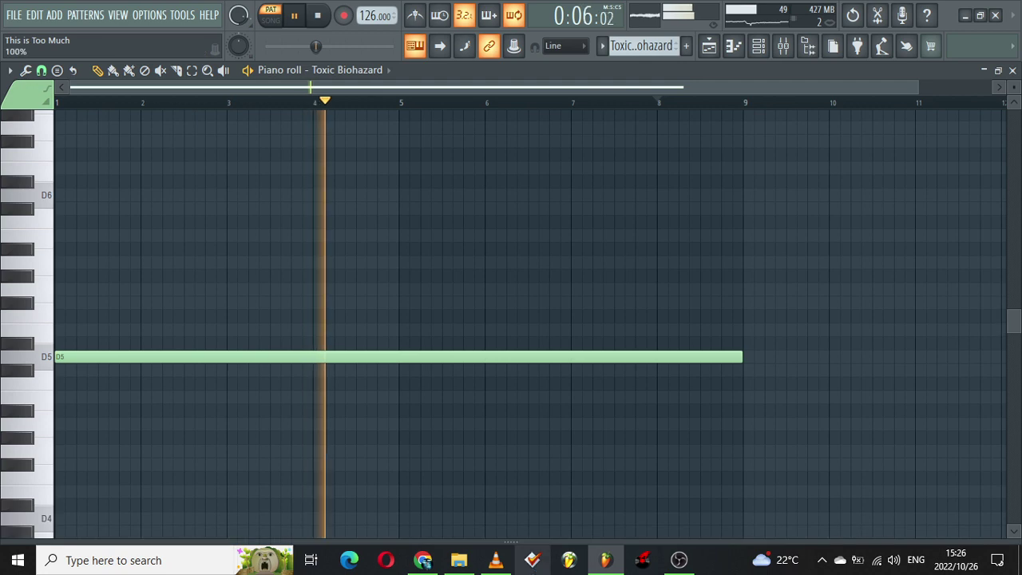
Open the Toxic Biohazard channel's synth from the channel rack to view its preset
click(758, 45)
drag(1008, 497, 1012, 315)
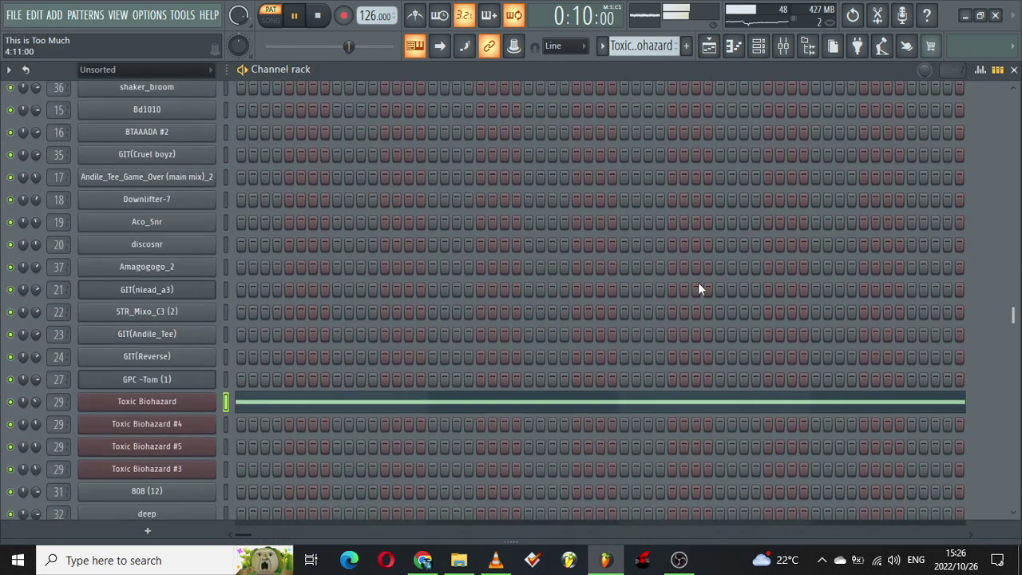
click(186, 406)
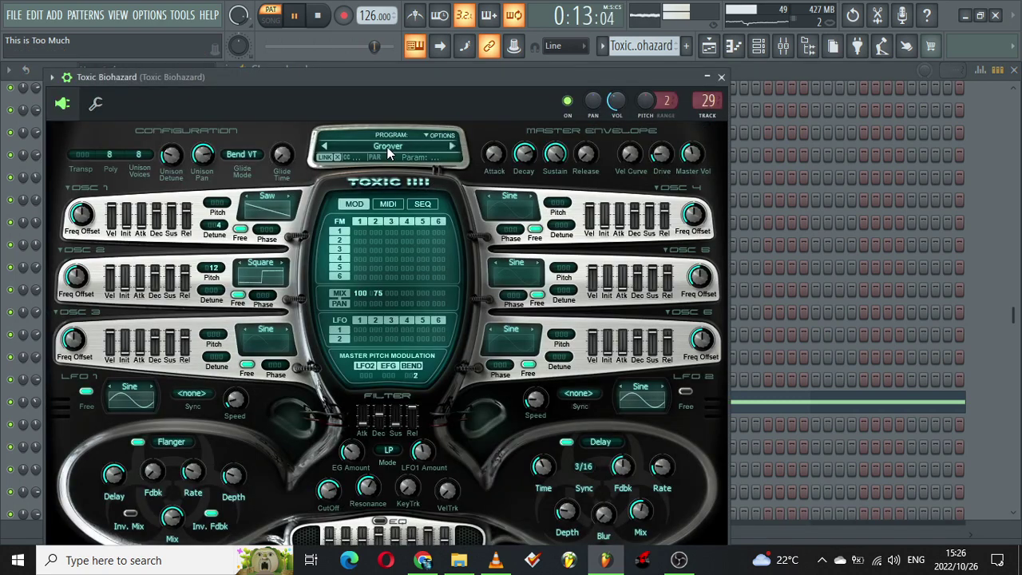
Select the Toxic Biohazard #3 clip on Track 11 in the playlist and open its synth from the channel rack
click(712, 47)
click(713, 451)
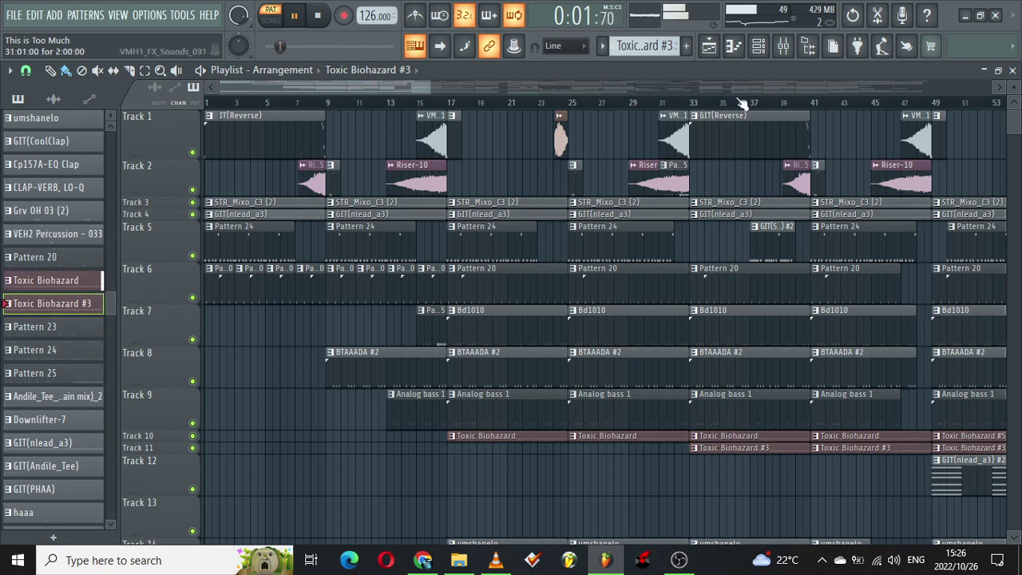
click(759, 46)
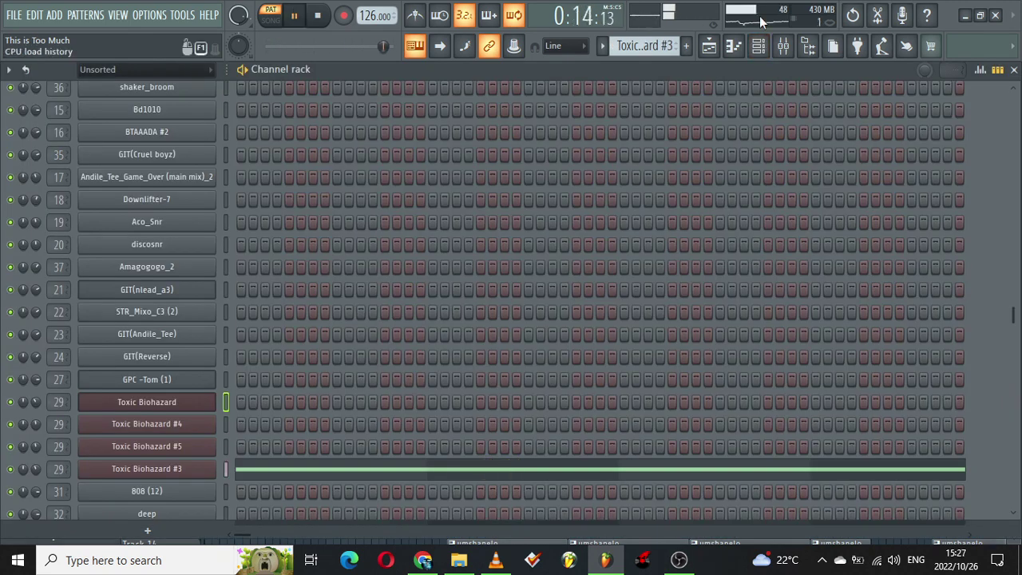
click(165, 471)
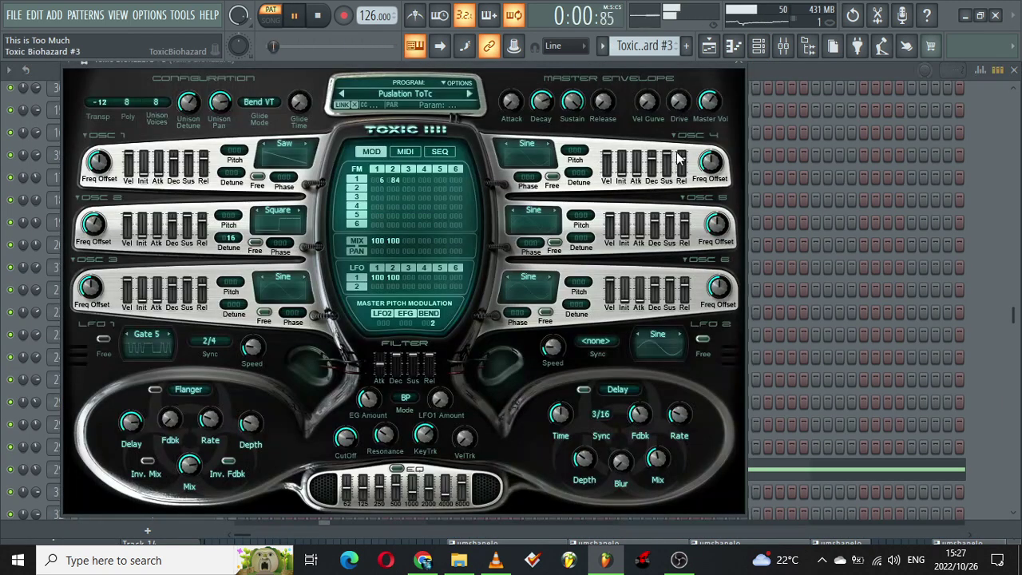
Return to the playlist and open the GIT(Cruel boyz) clip on Track 19 at bar 25 in the piano roll
click(707, 46)
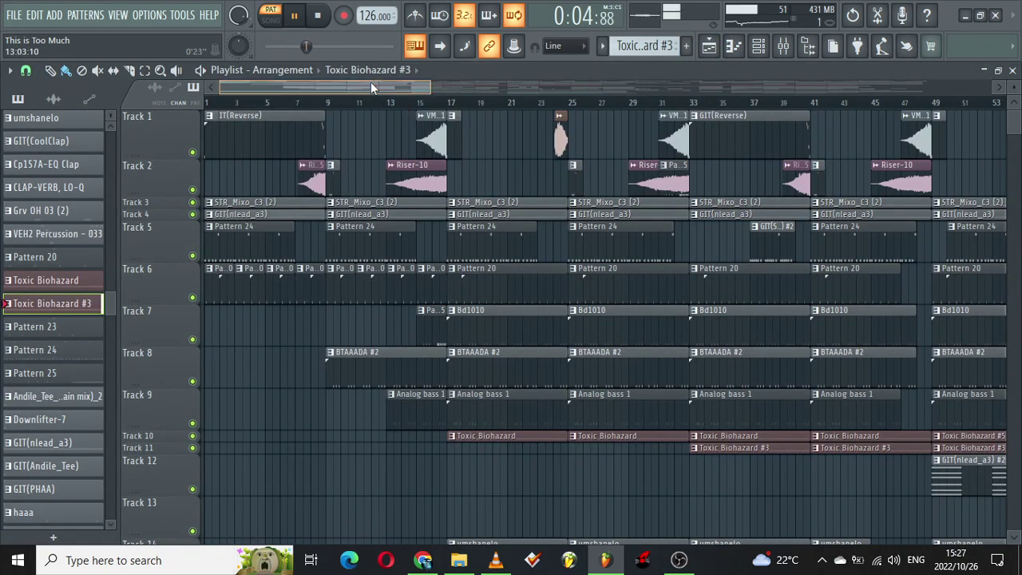
drag(371, 81, 428, 73)
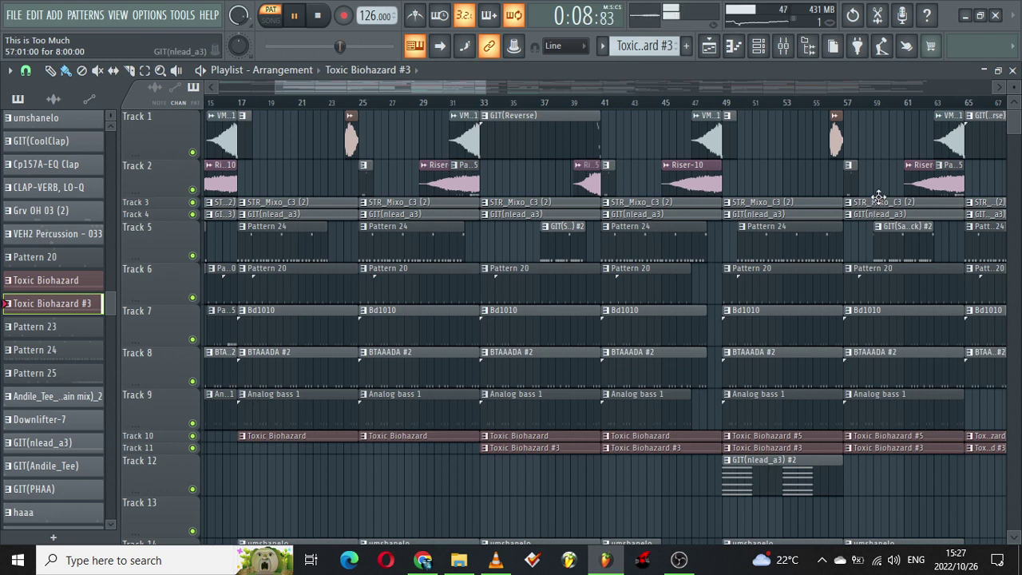
drag(1018, 128, 1017, 135)
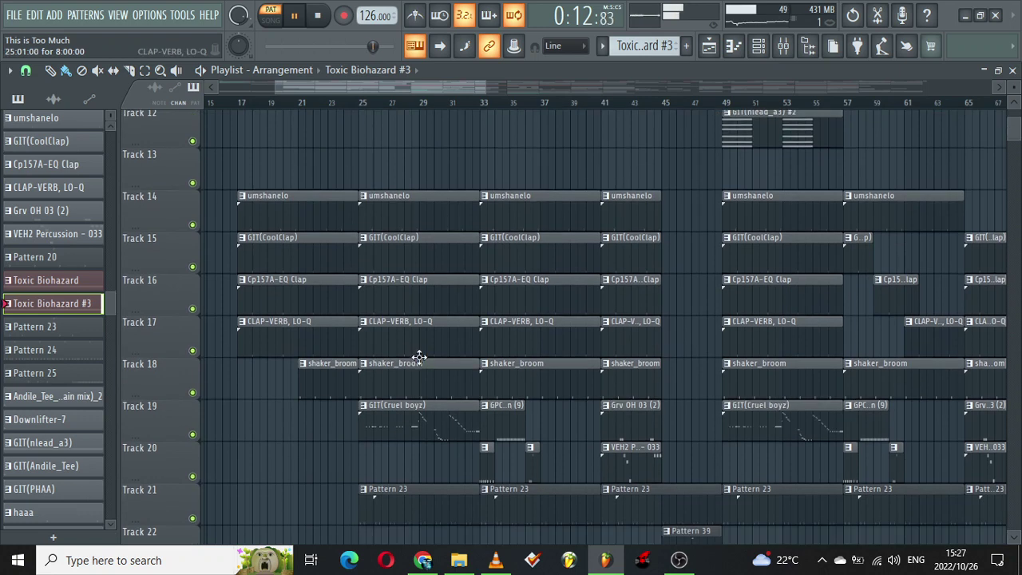
click(410, 423)
double_click(411, 423)
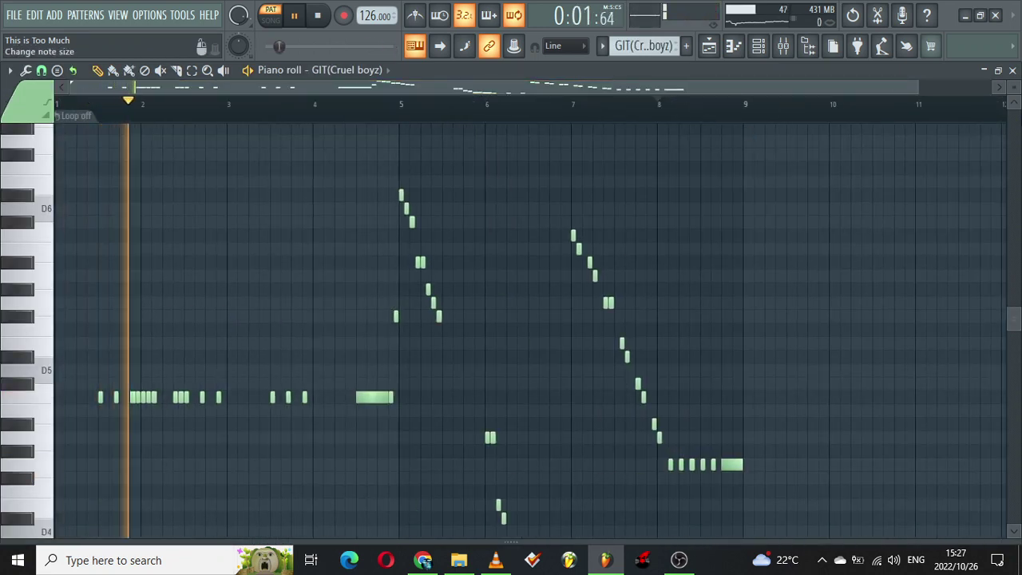
Focus on the first five bars of the GIT(Cruel boyz) notes, expand the control lane and show the note pan values
drag(908, 86, 423, 69)
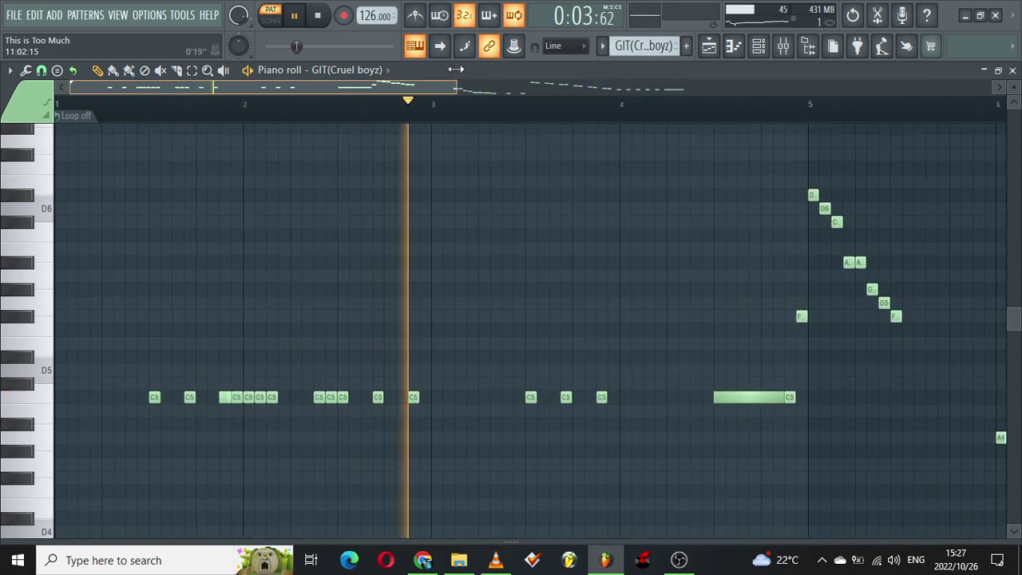
drag(327, 544, 330, 353)
click(37, 361)
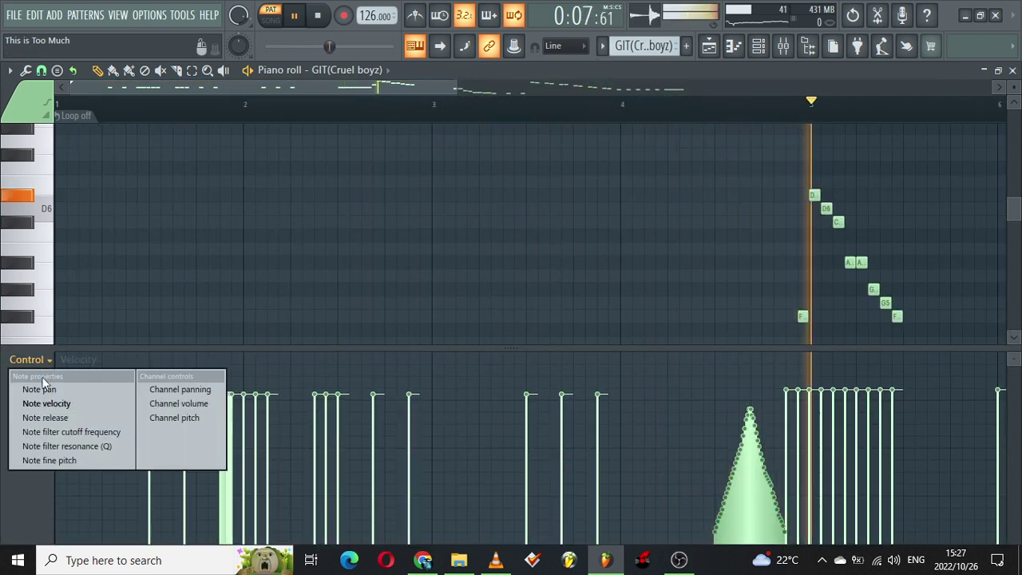
click(40, 389)
key(space)
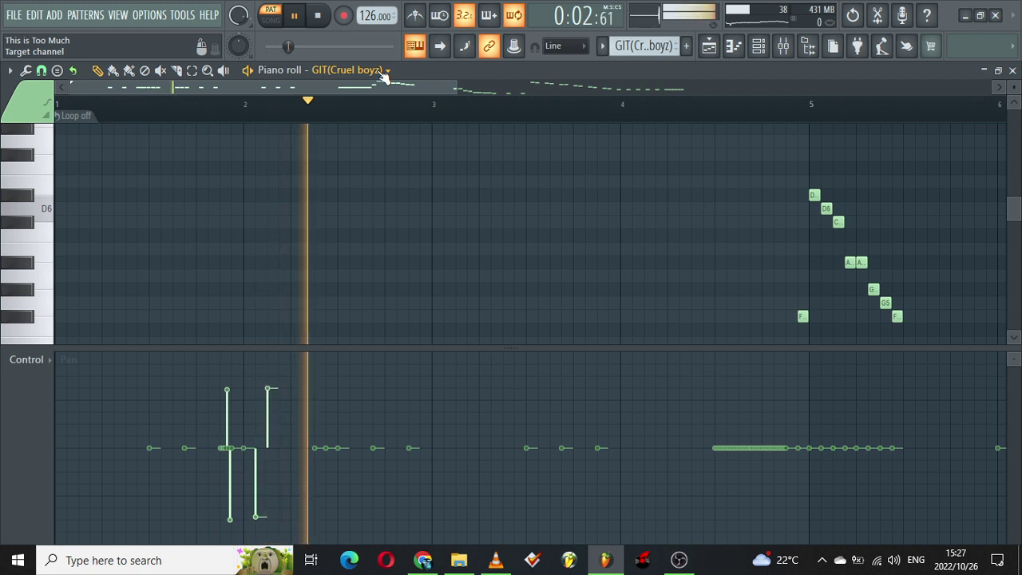
Switch the control lane back to note velocity, collapse it and show the whole GIT(Cruel boyz) note sequence through bar 9
click(30, 360)
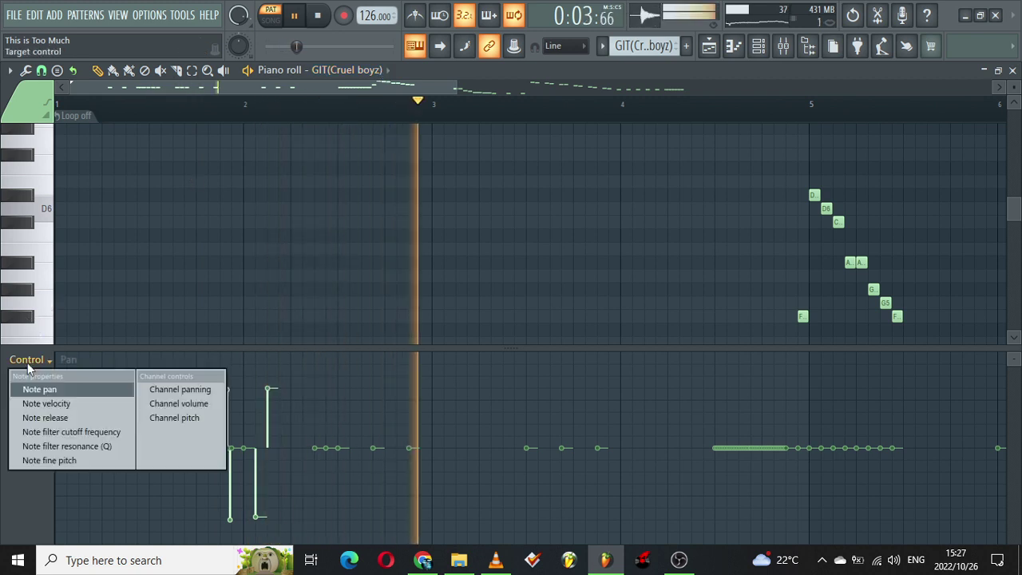
click(58, 403)
drag(518, 345, 517, 541)
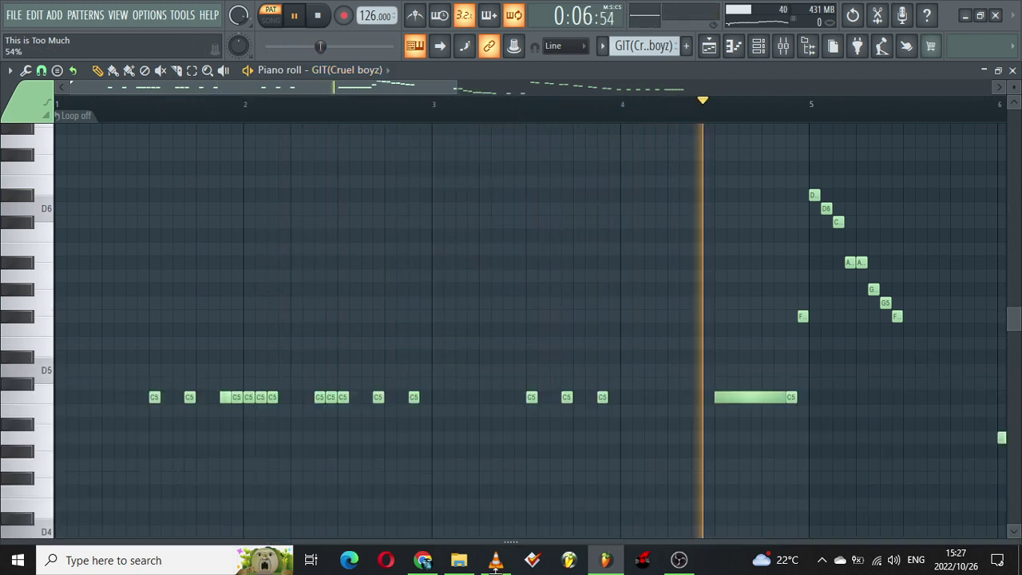
drag(456, 86, 747, 87)
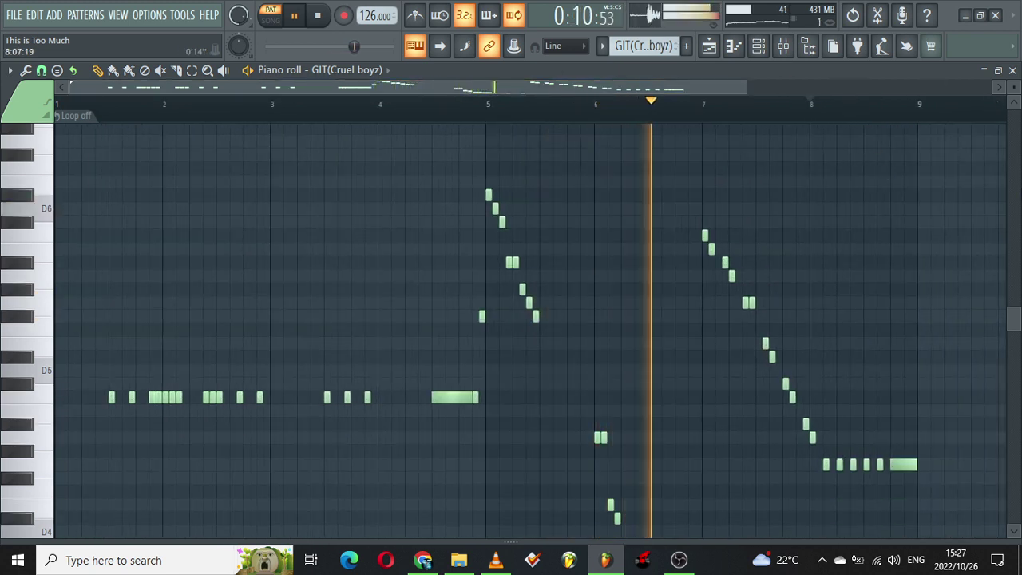
Return to the playlist, select the GIT(nlead_a3) #2 clip on Track 12 at bar 49 and open its sampler from the channel rack
drag(1014, 320, 1015, 368)
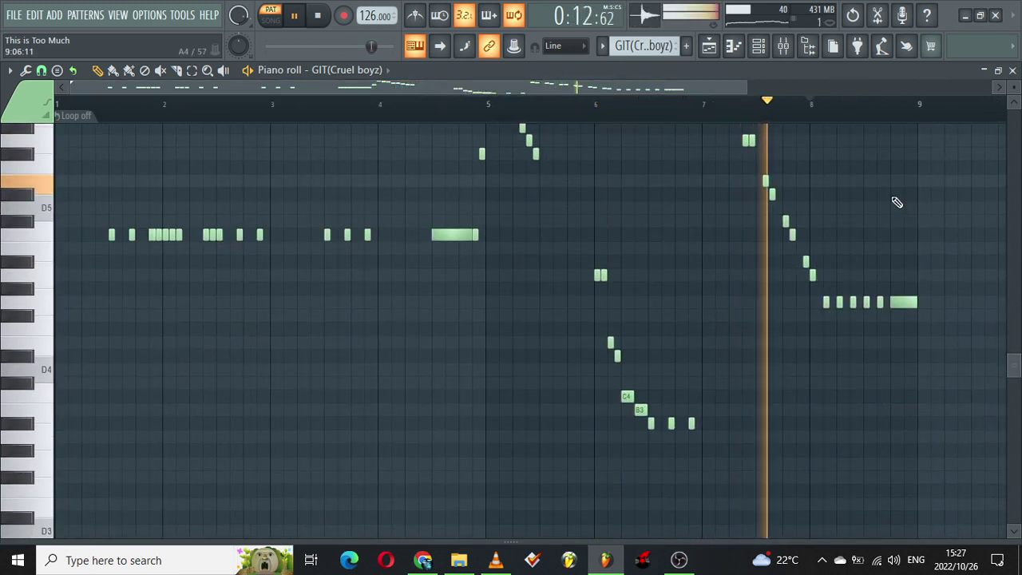
key(F5)
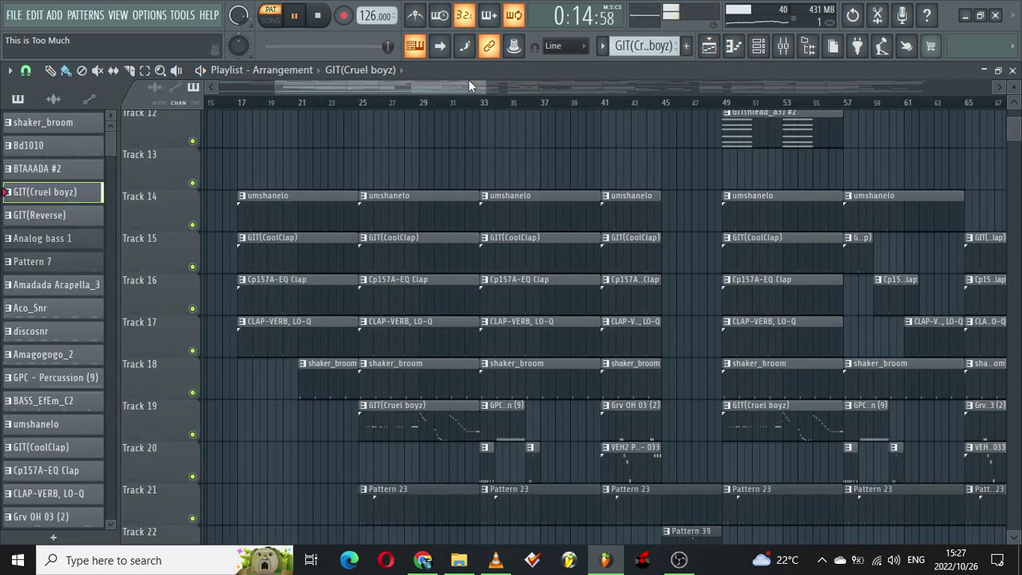
drag(449, 84, 485, 84)
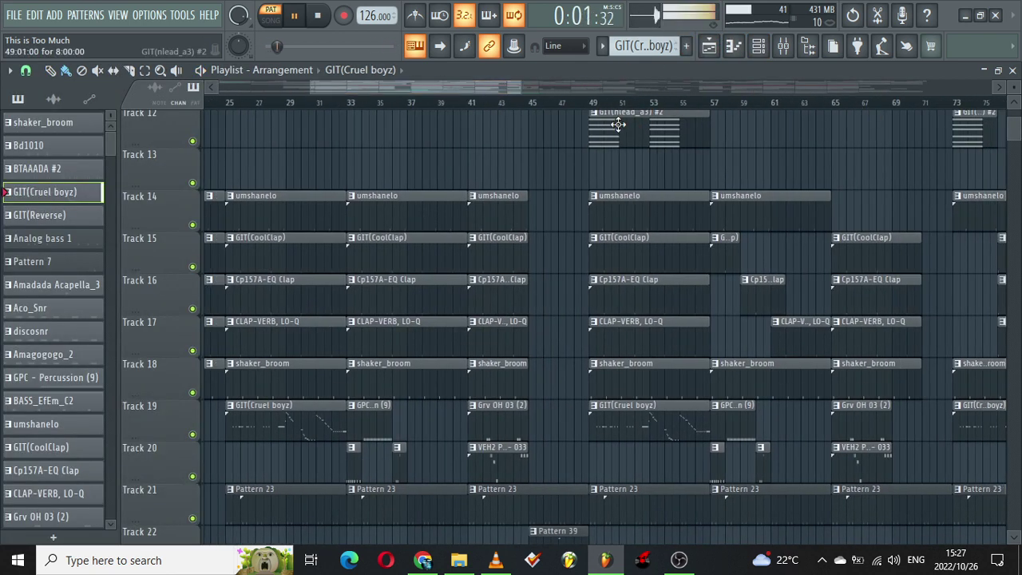
click(758, 46)
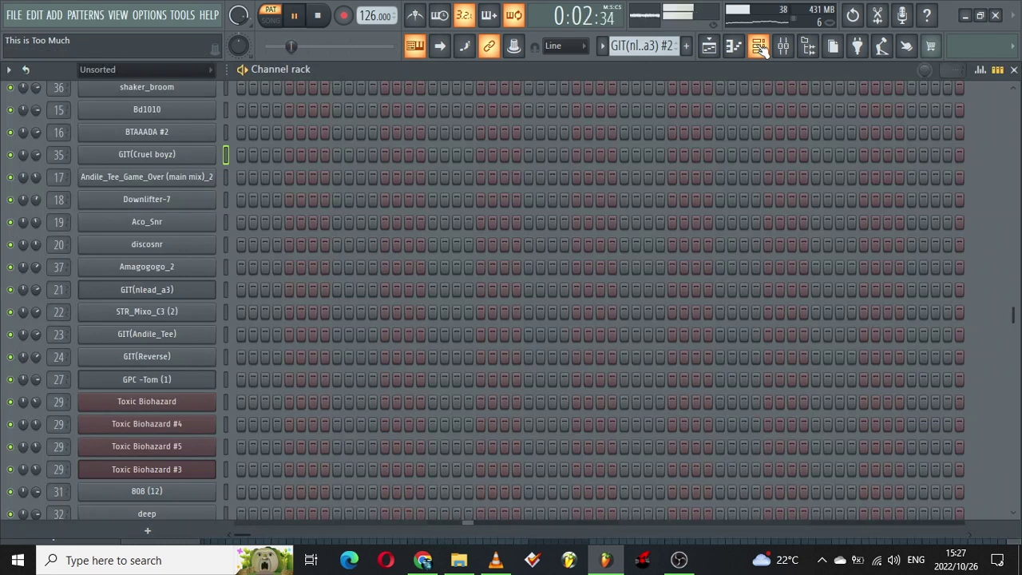
scroll(1010, 324, down, 6)
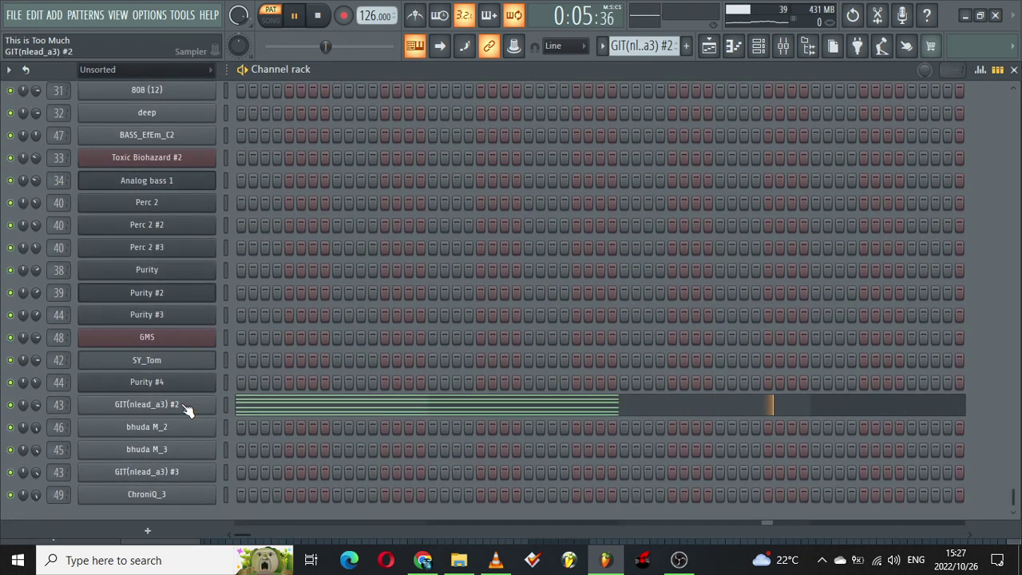
click(183, 405)
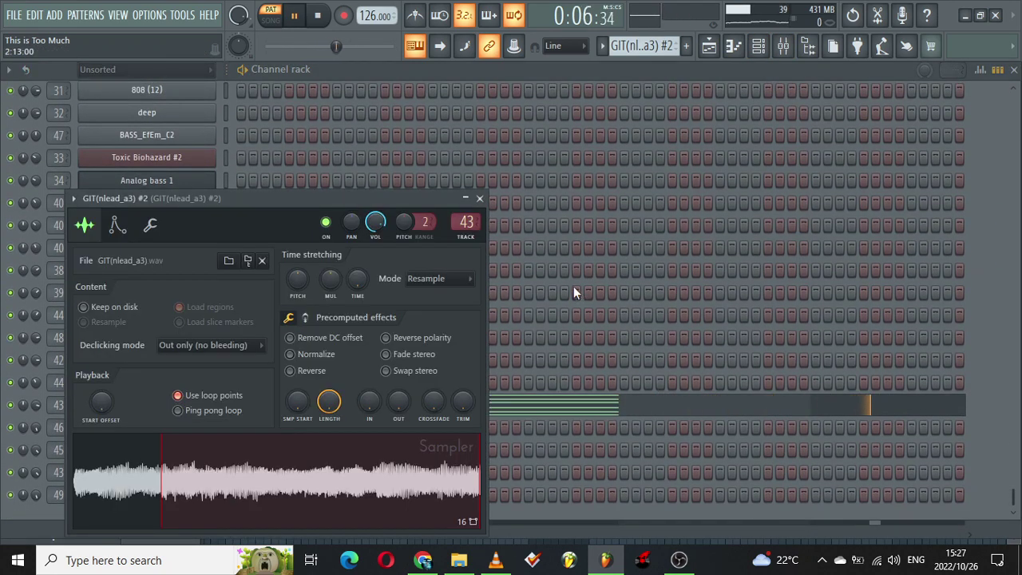
Show the GIT(nlead_a3) #2 mixer track and inspect its Fruity parametric EQ 2 and Gross Beat effects
click(784, 47)
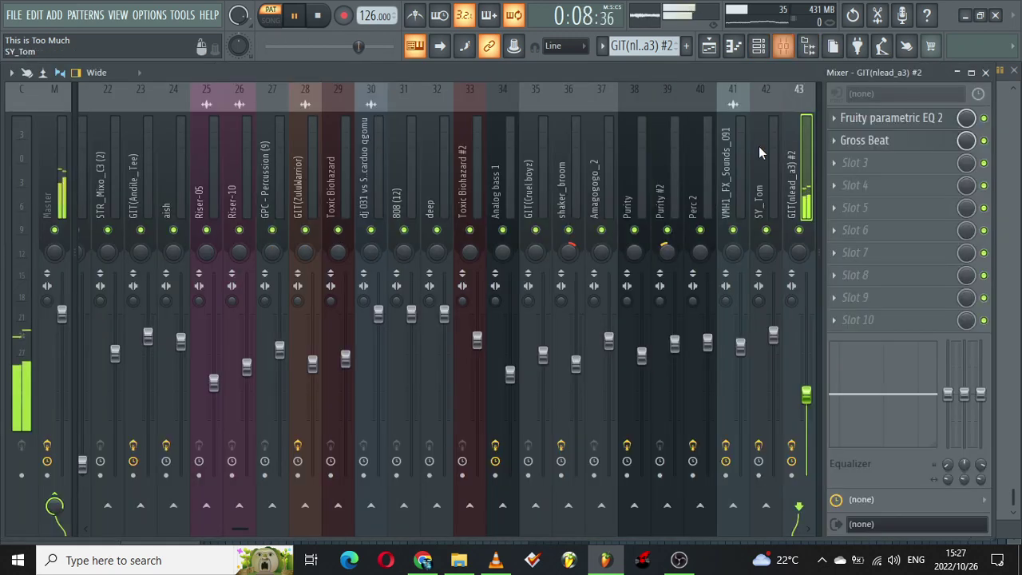
click(876, 120)
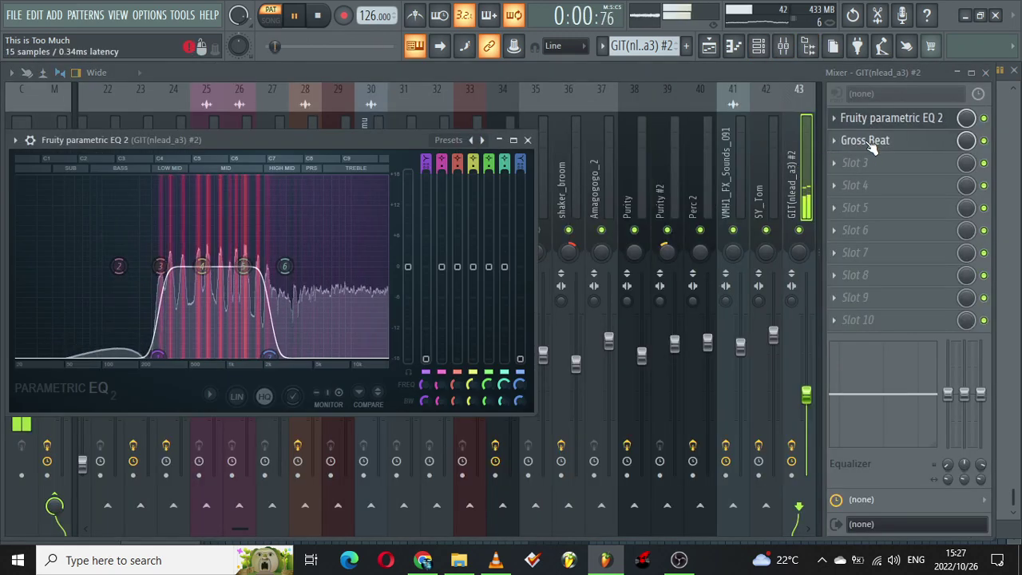
click(868, 142)
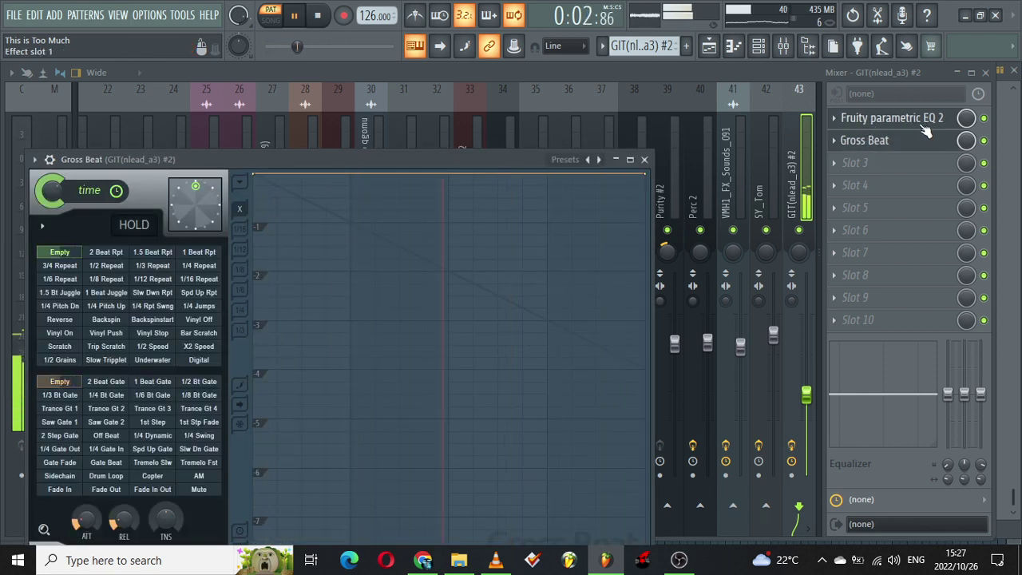
click(888, 121)
Return to the playlist and open the VEH2 Percussion - 033 clip on Track 20 at bar 41 in the piano roll
click(715, 43)
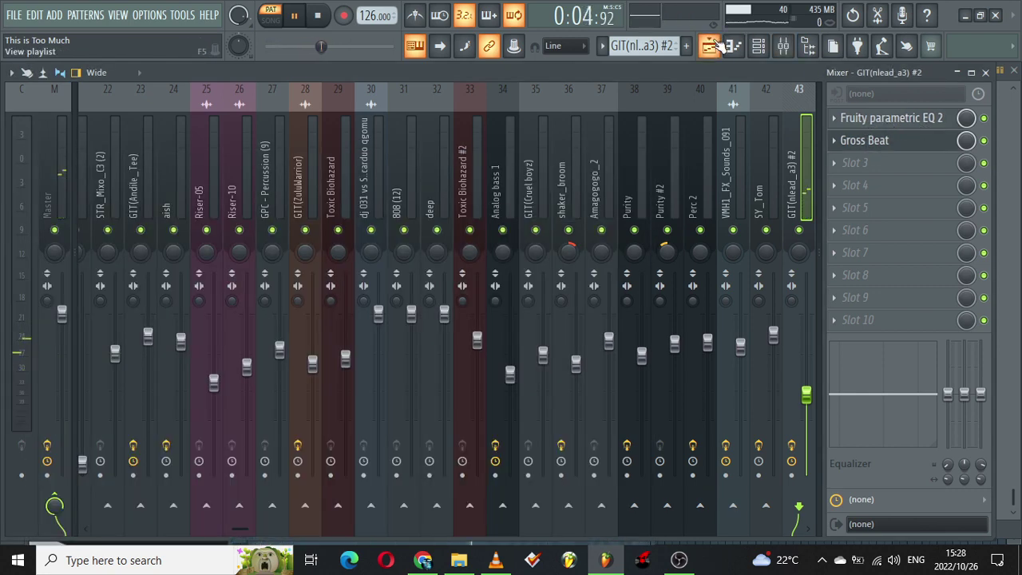
drag(484, 86, 493, 85)
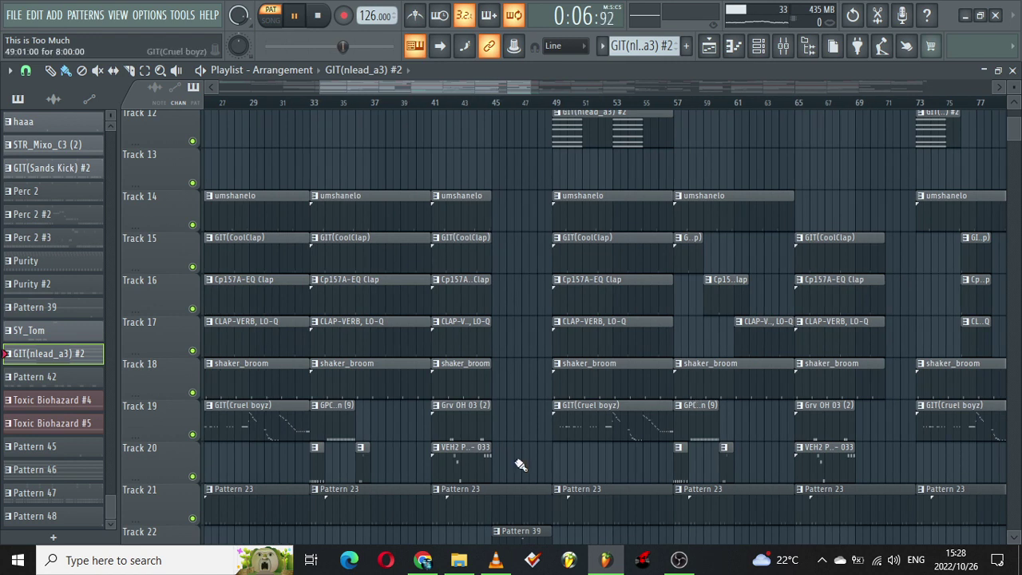
click(446, 432)
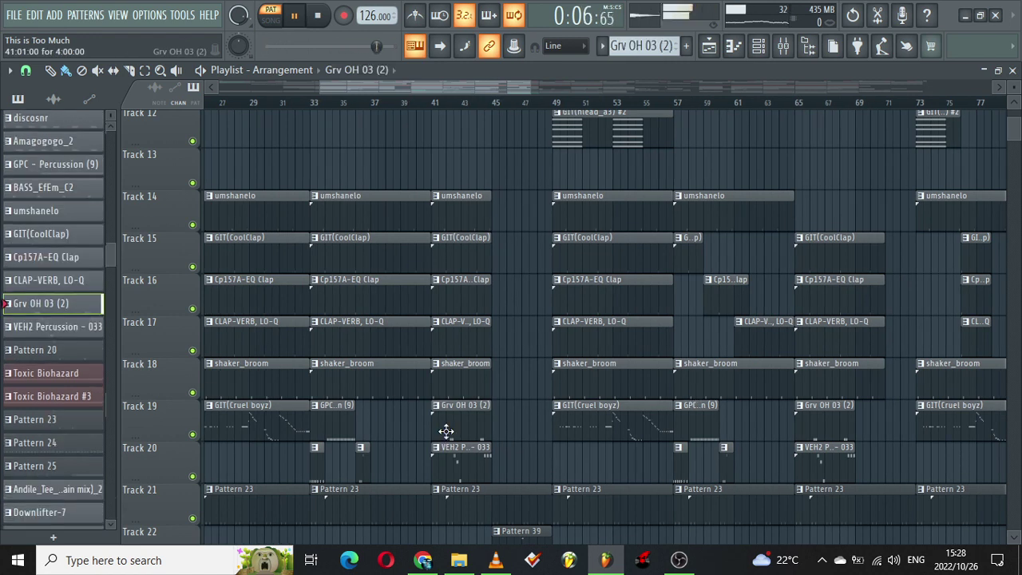
click(453, 466)
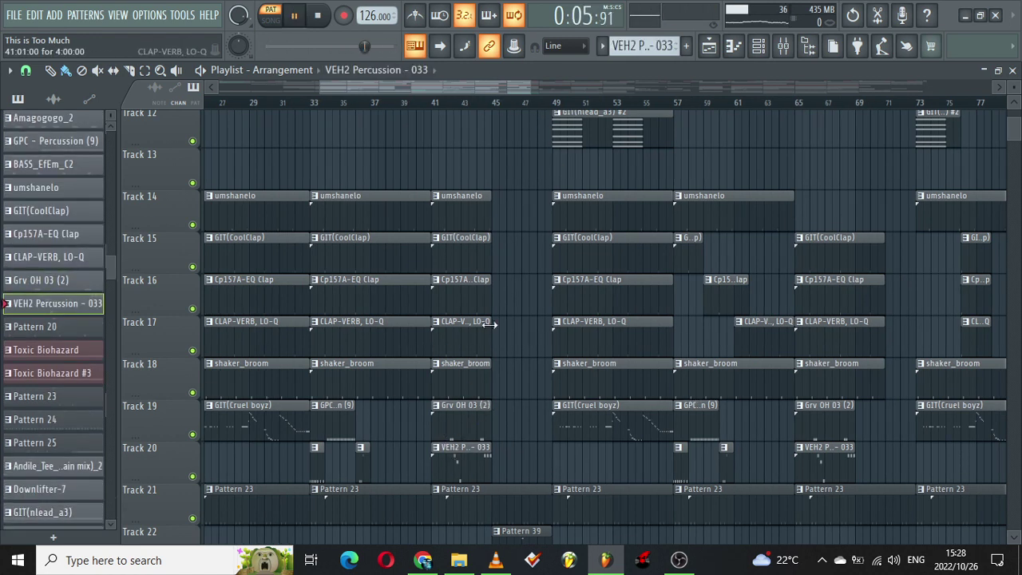
double_click(471, 478)
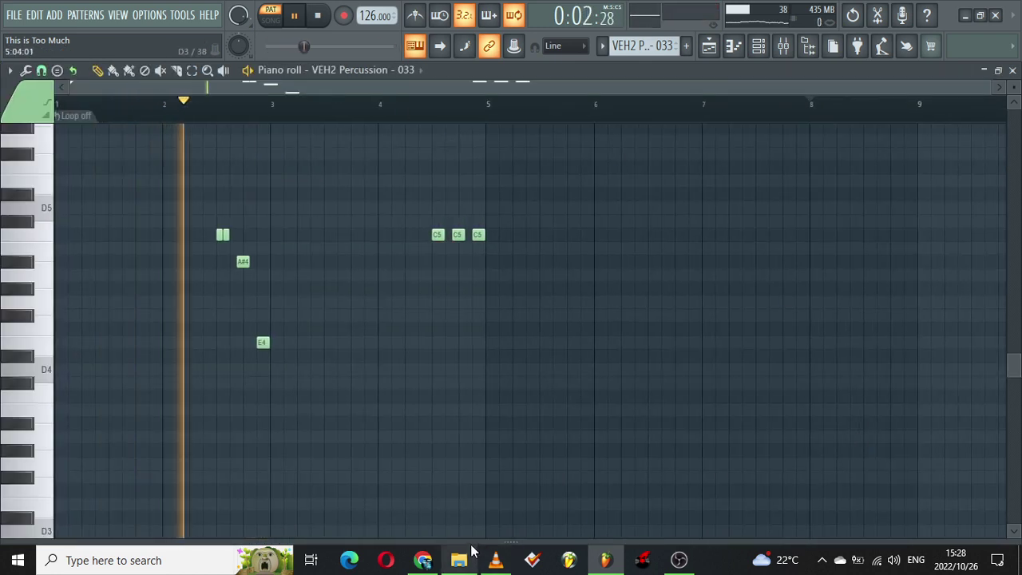
Expand the control lane beneath the VEH2 Percussion - 033 notes and show their note pan values
mouse_move(478, 542)
mouse_down()
mouse_move(482, 219)
mouse_move(497, 546)
mouse_up()
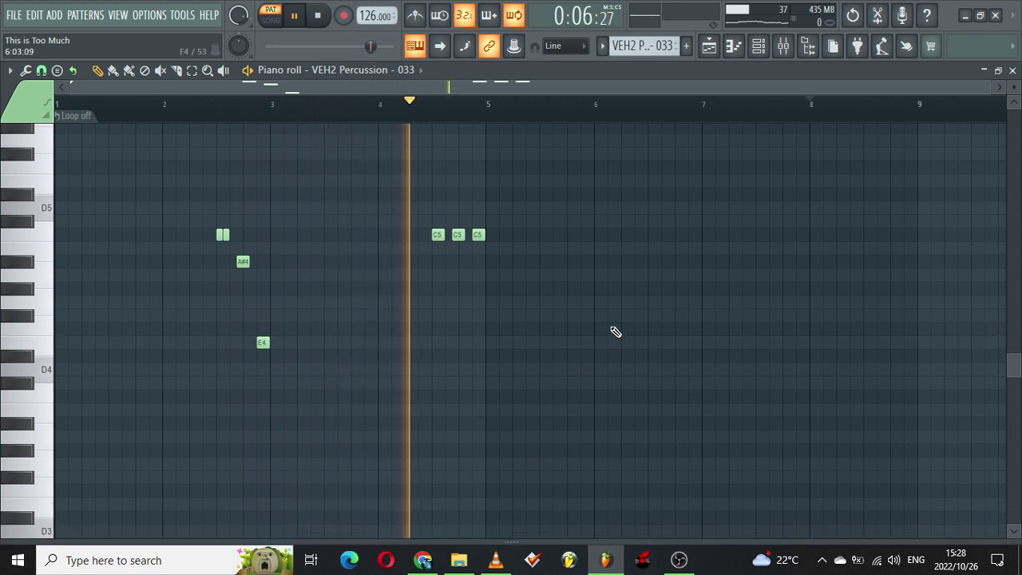
click(712, 46)
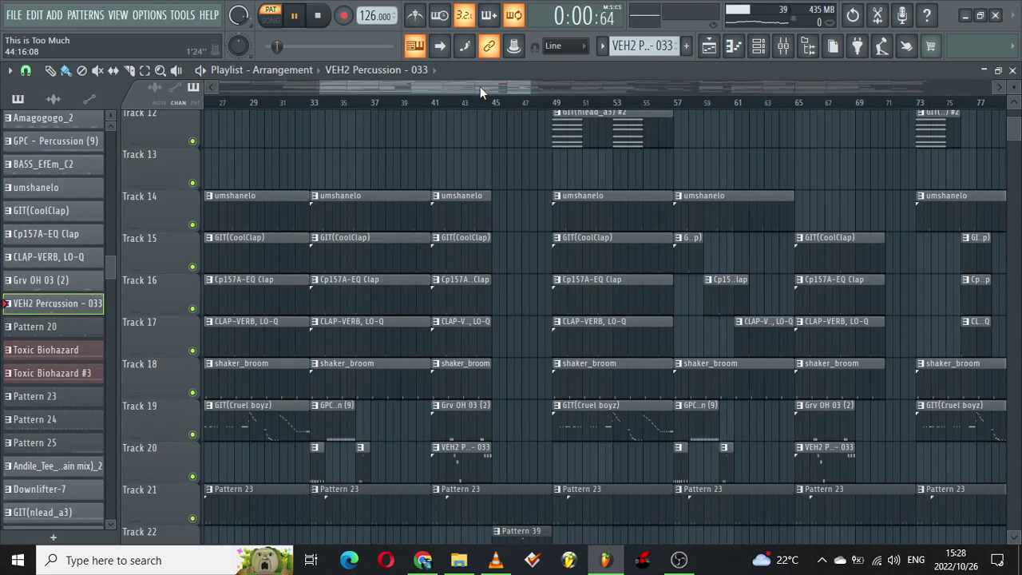
click(737, 50)
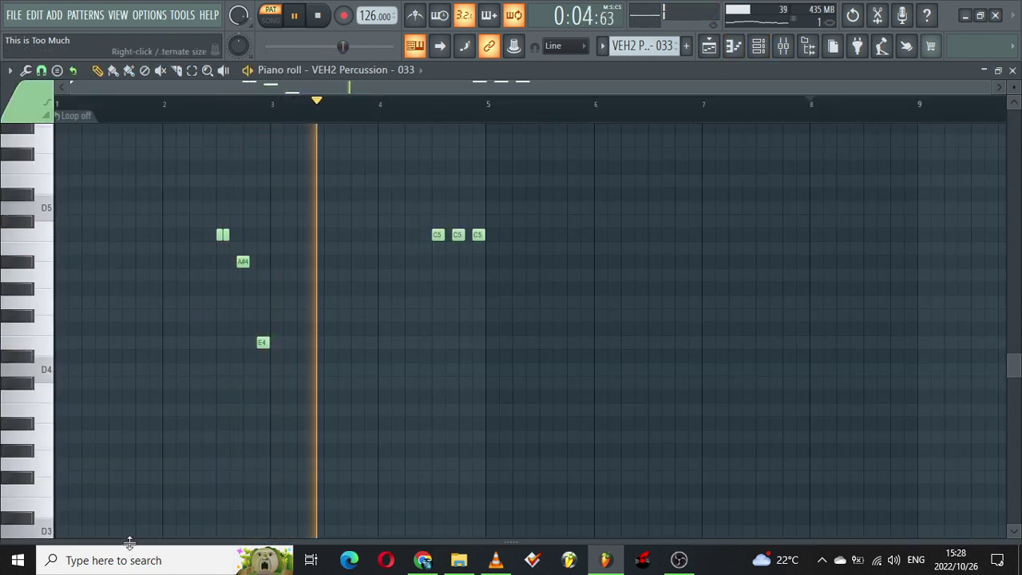
drag(129, 541, 128, 327)
click(49, 337)
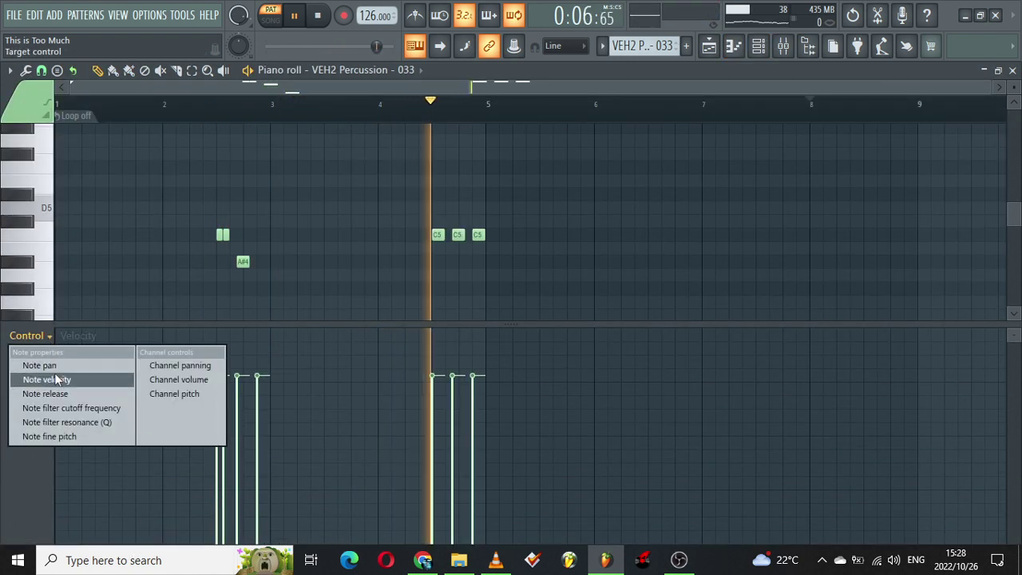
click(55, 364)
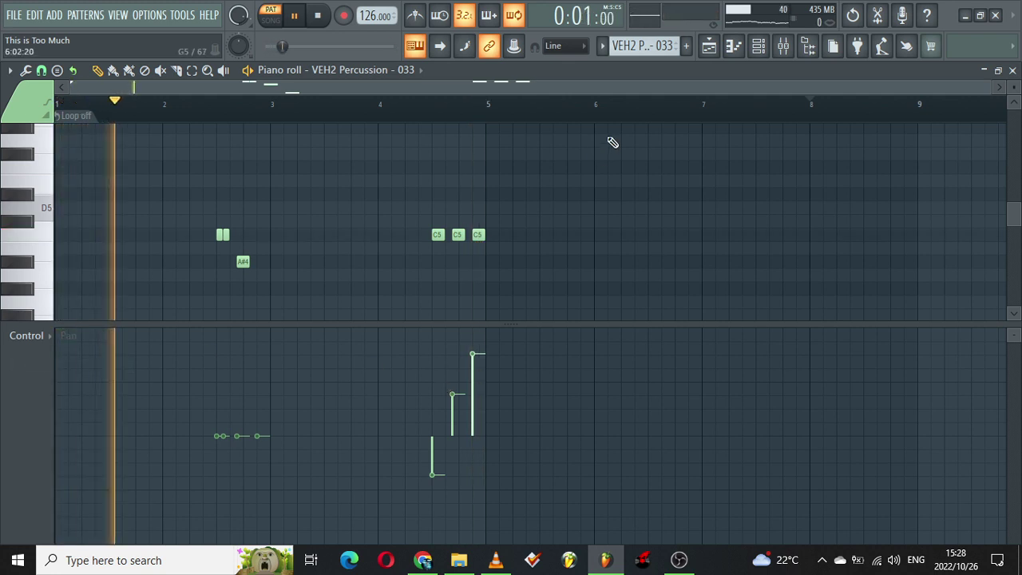
Return to the playlist, select the Perc 2 #3 clip on Track 23 at bar 65 and open its synth from the channel rack
click(709, 45)
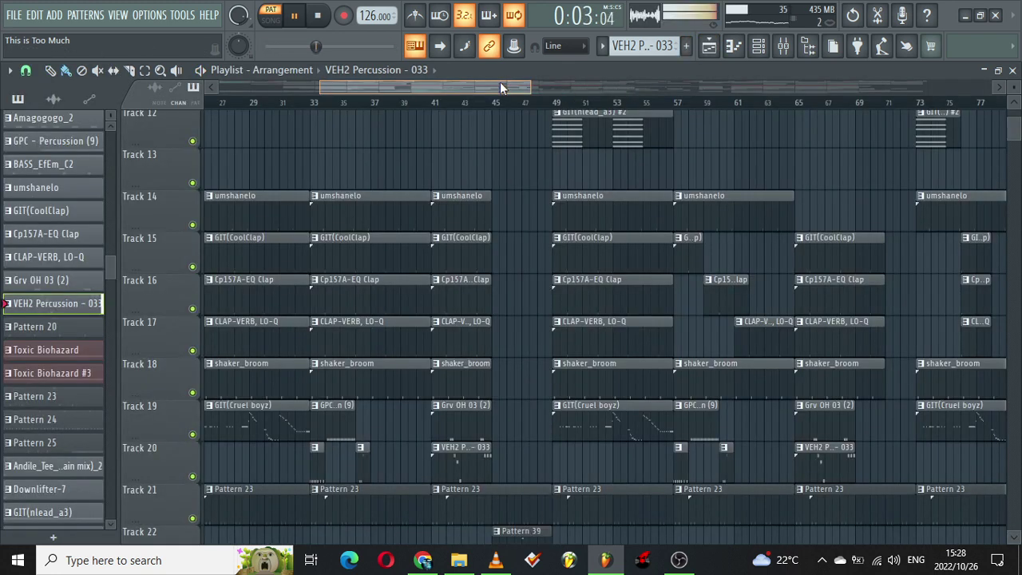
drag(501, 84, 522, 85)
drag(1013, 138, 1012, 146)
scroll(921, 234, up, 3)
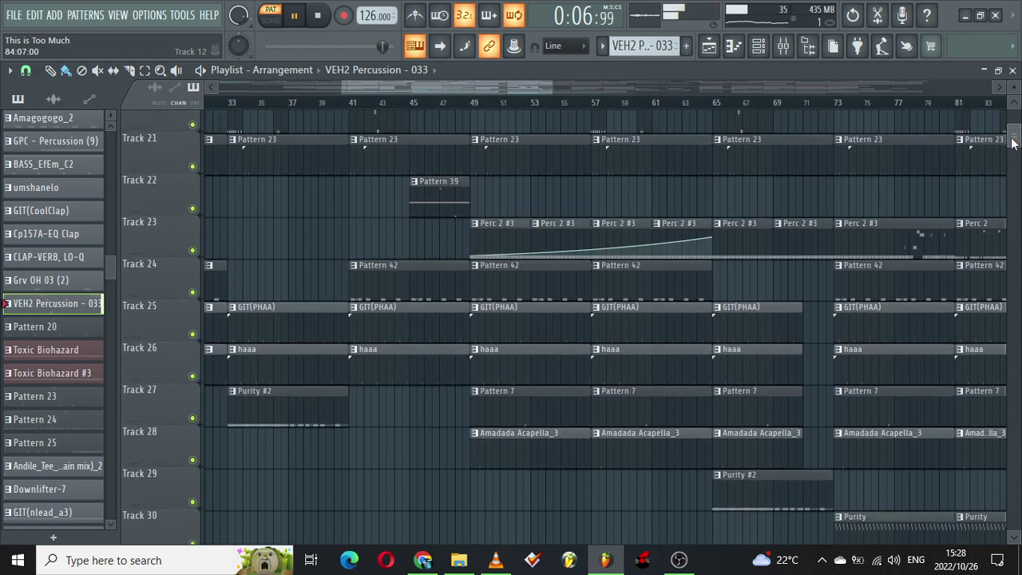
click(760, 261)
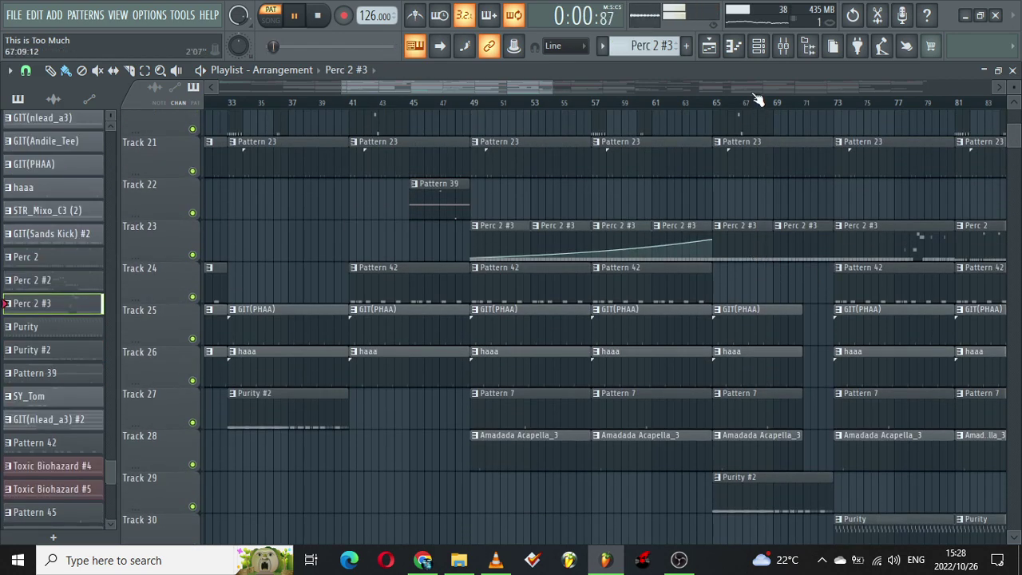
click(759, 46)
click(176, 251)
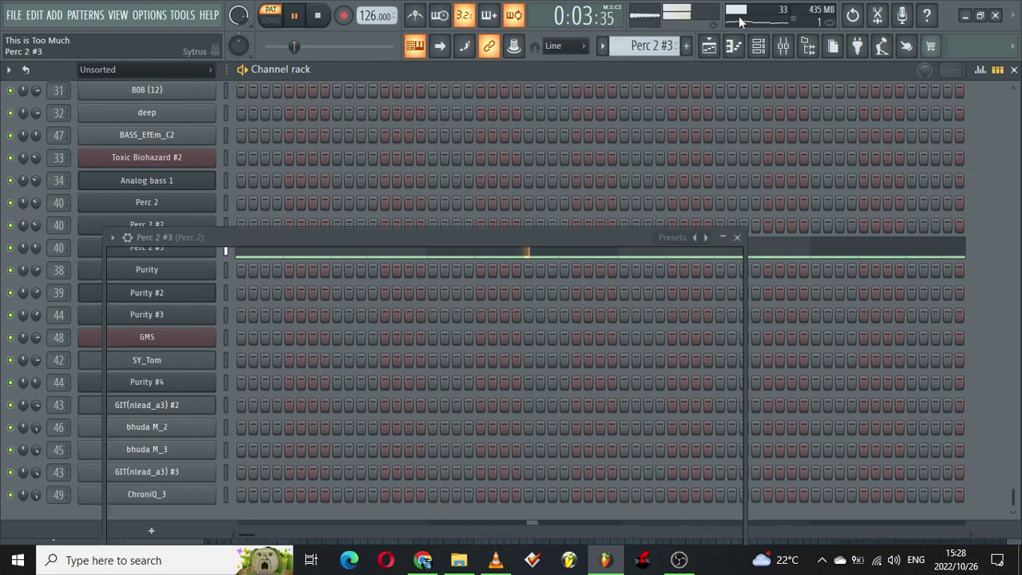
Show the Perc 2 mixer track and inspect its Fruity Stereo Enhancer settings
click(782, 46)
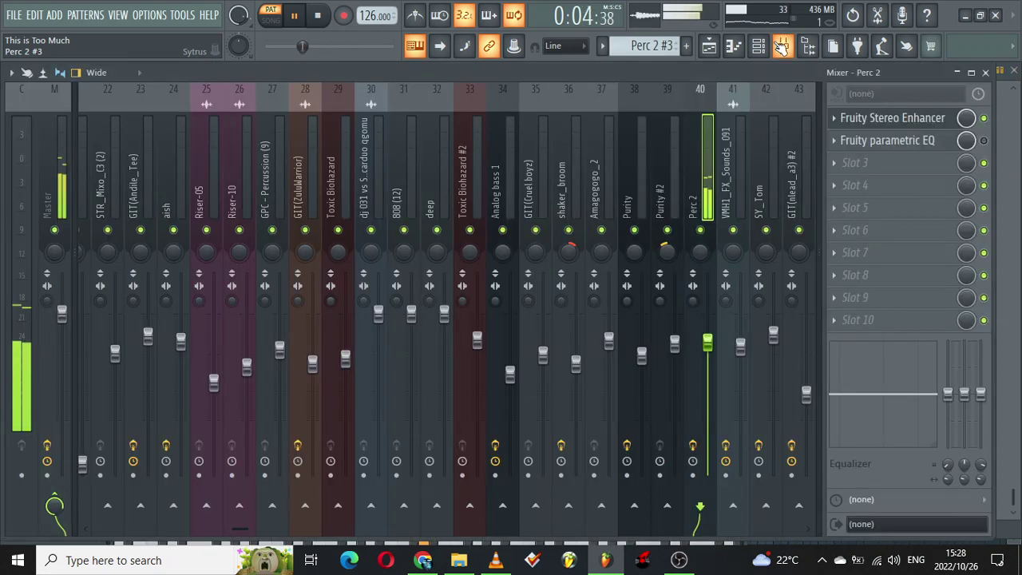
click(897, 121)
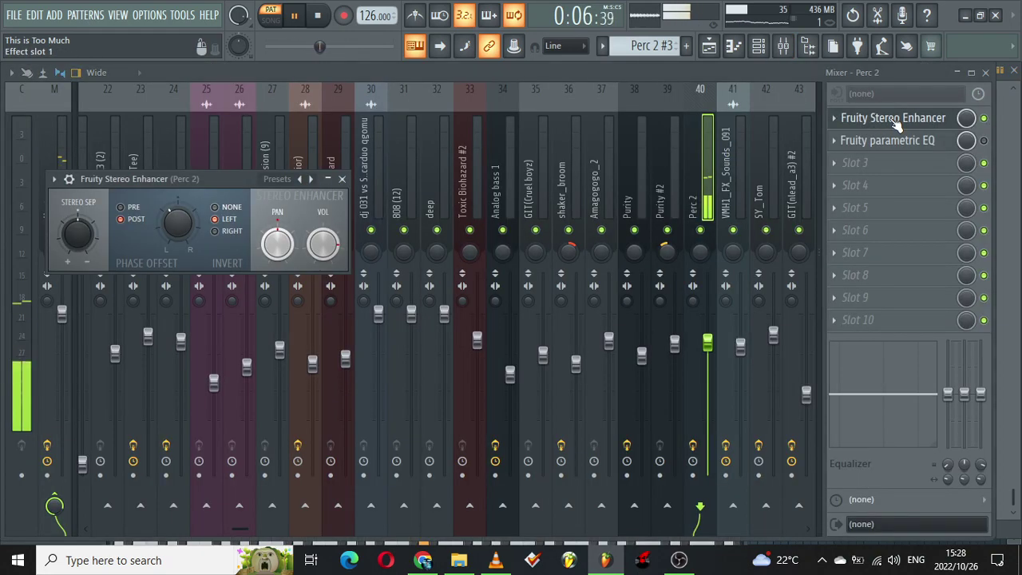
click(983, 119)
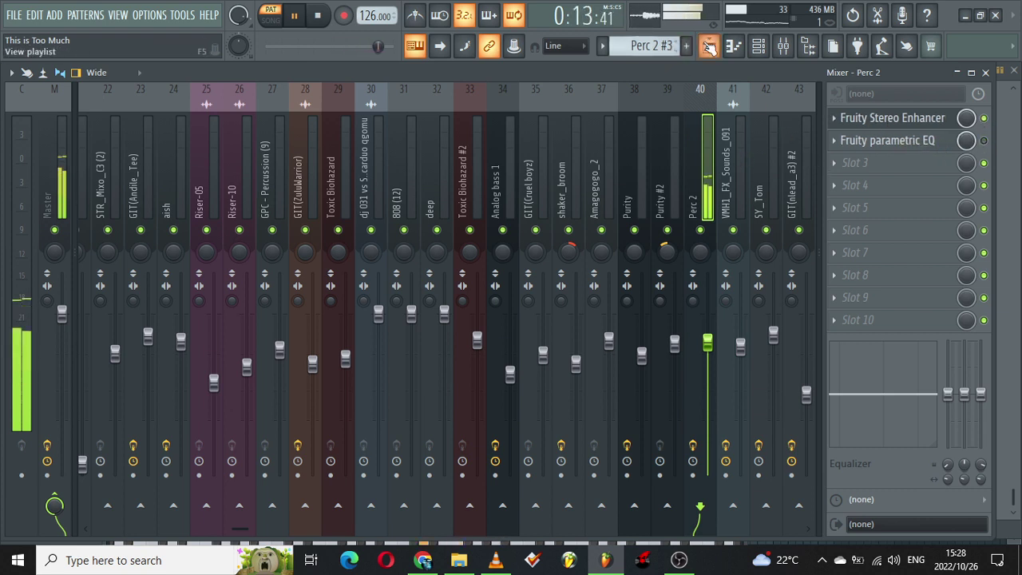
Open the Perc 2 #3 clip on Track 23 at bar 65 in the piano roll and collapse the control lane
click(709, 46)
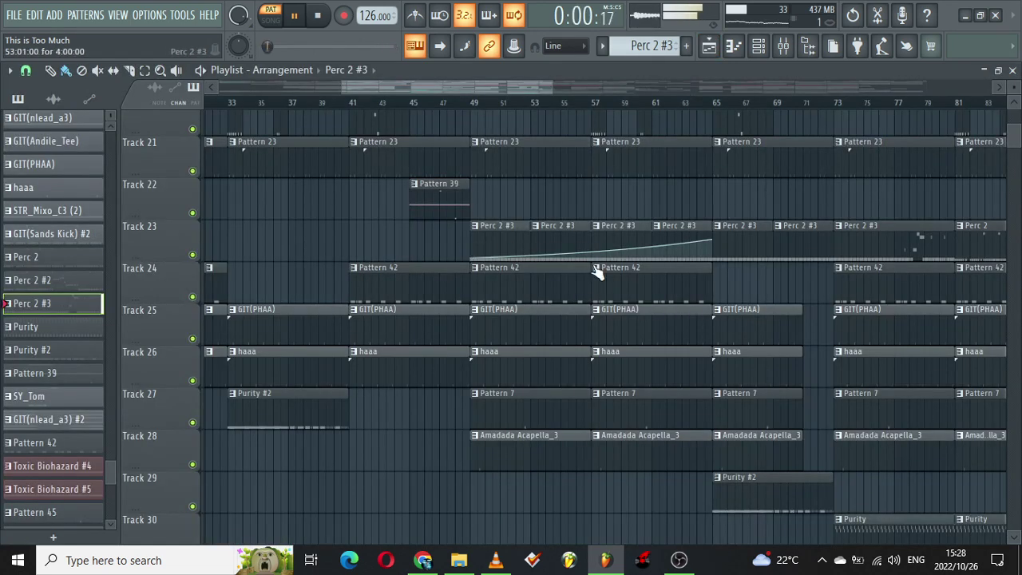
double_click(739, 241)
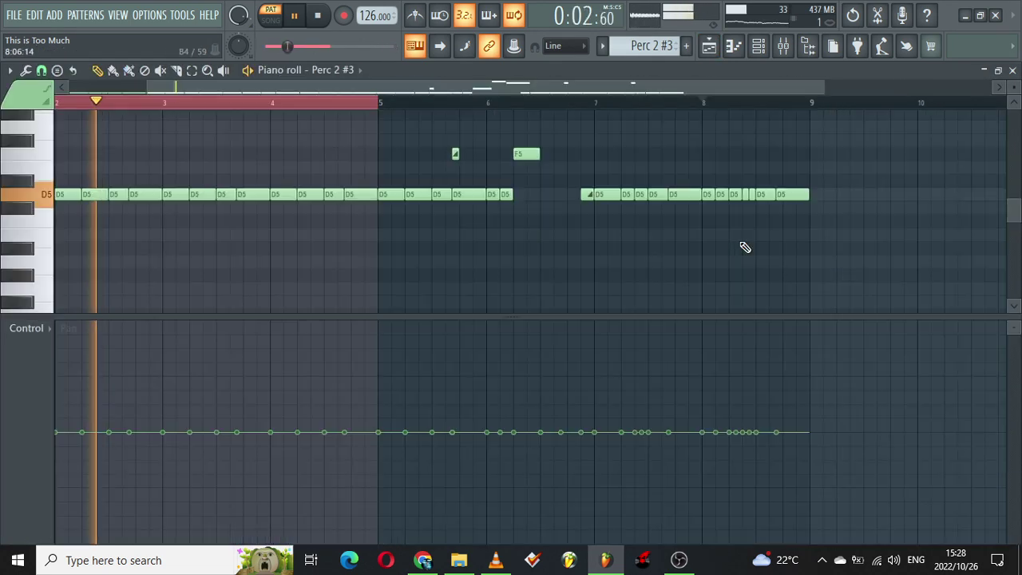
double_click(418, 316)
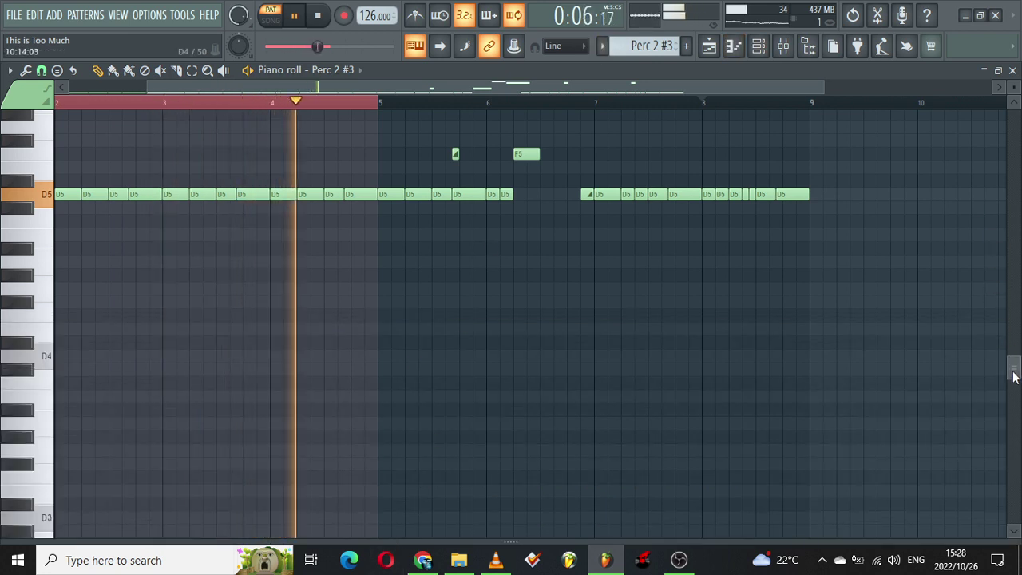
Clear the time selection ending at bar 5 and show the full pitch range of the Perc 2 #3 notes
drag(1013, 375, 1014, 338)
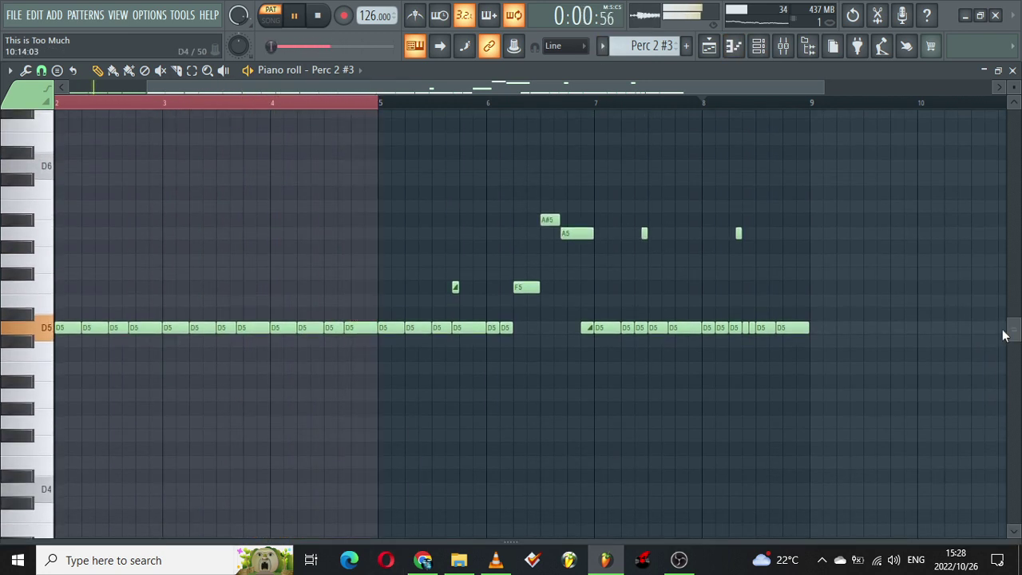
double_click(449, 105)
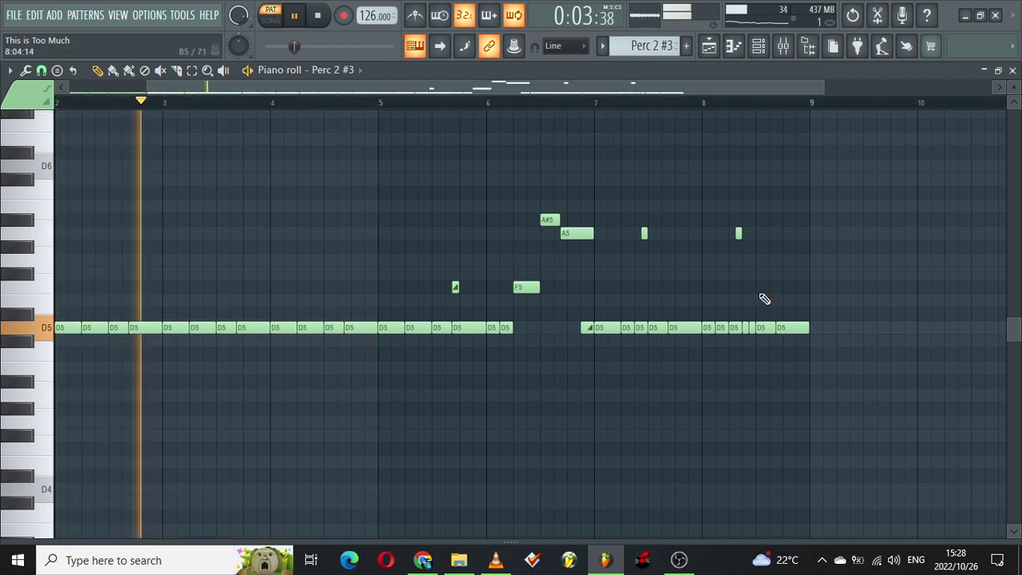
drag(1014, 329, 1017, 316)
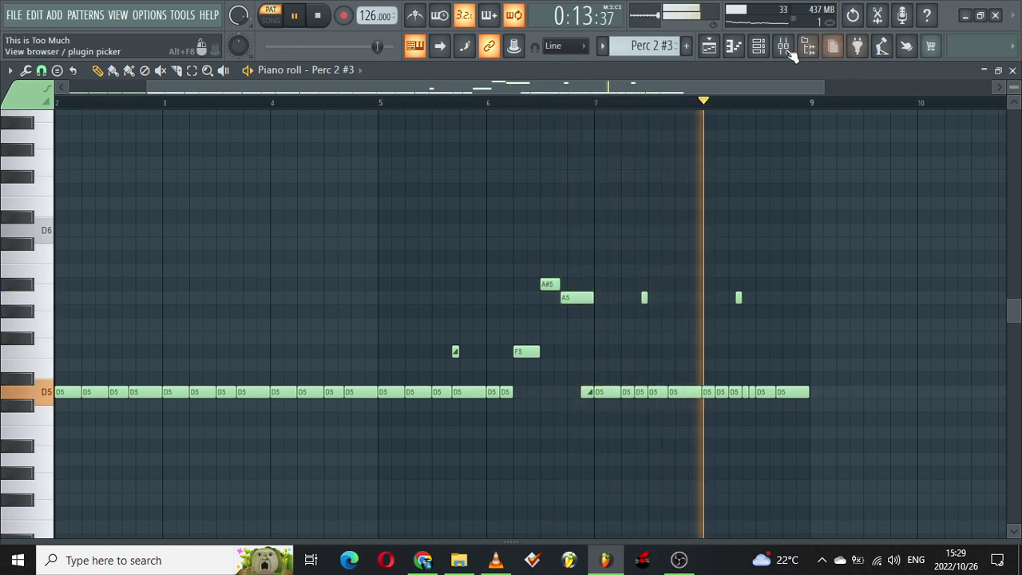
Return to the playlist and open the Perc 2 clip on Track 23 at bar 81 in the piano roll
click(710, 46)
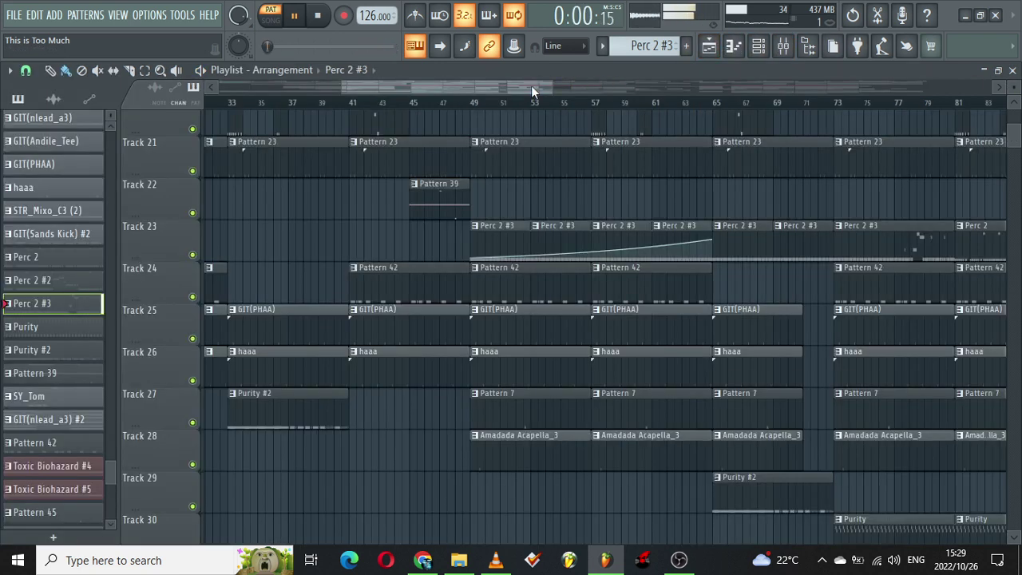
drag(532, 87, 618, 83)
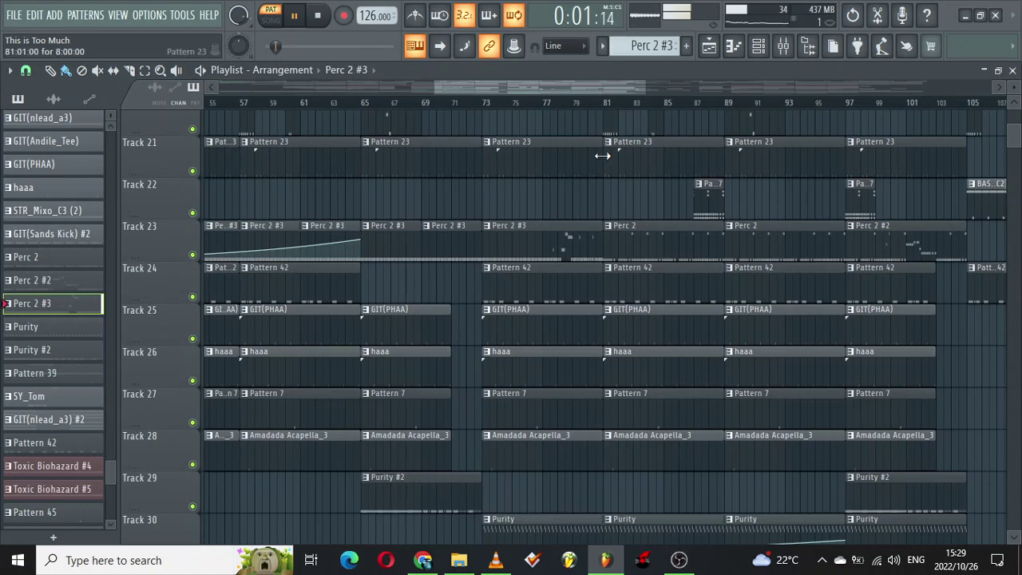
click(636, 227)
double_click(641, 246)
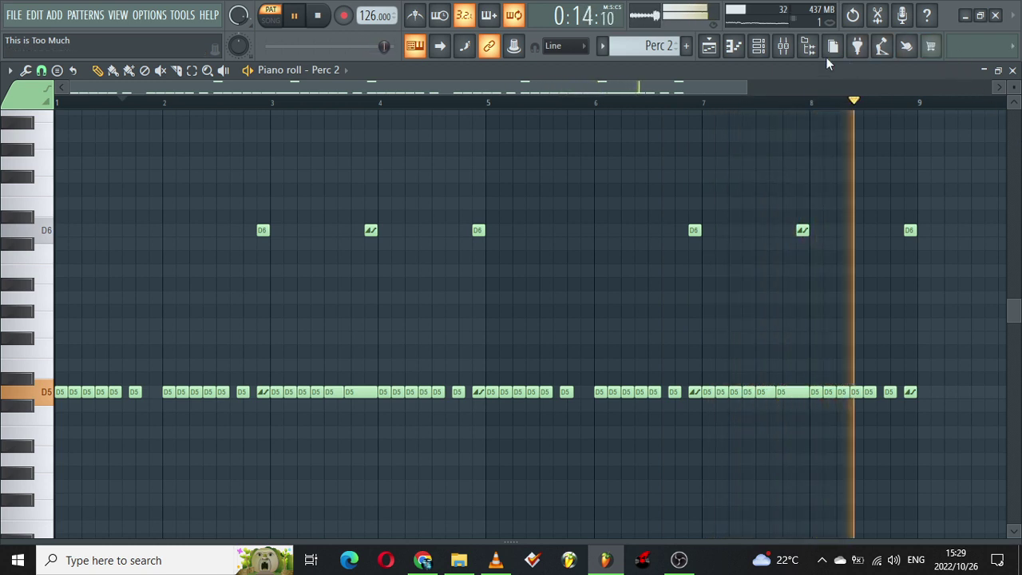
Return to the playlist, open the Pattern 47 clip on Track 22 at bar 87 in the piano roll, and play it from bar 7
click(709, 45)
drag(639, 88, 678, 88)
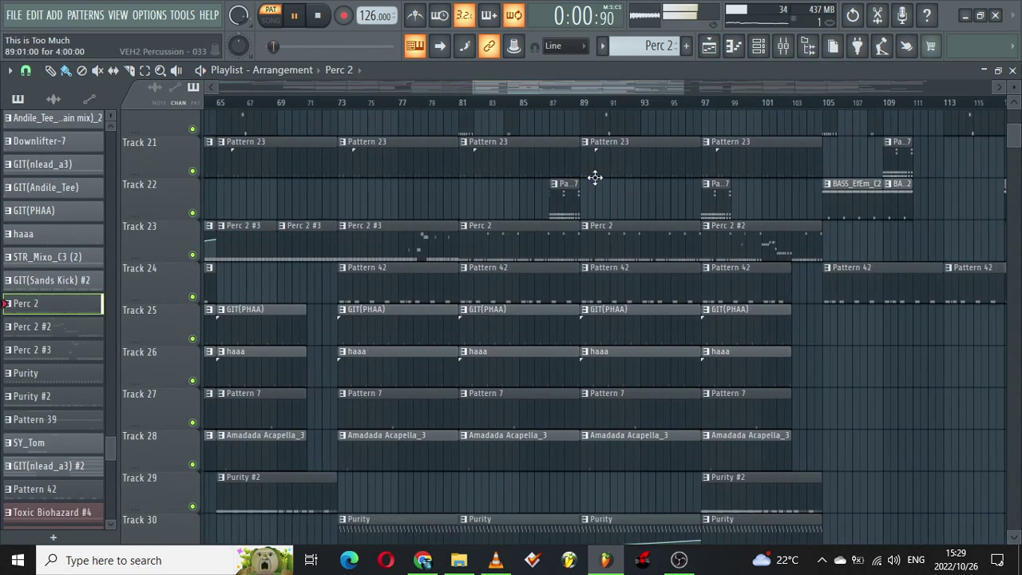
click(563, 197)
double_click(560, 214)
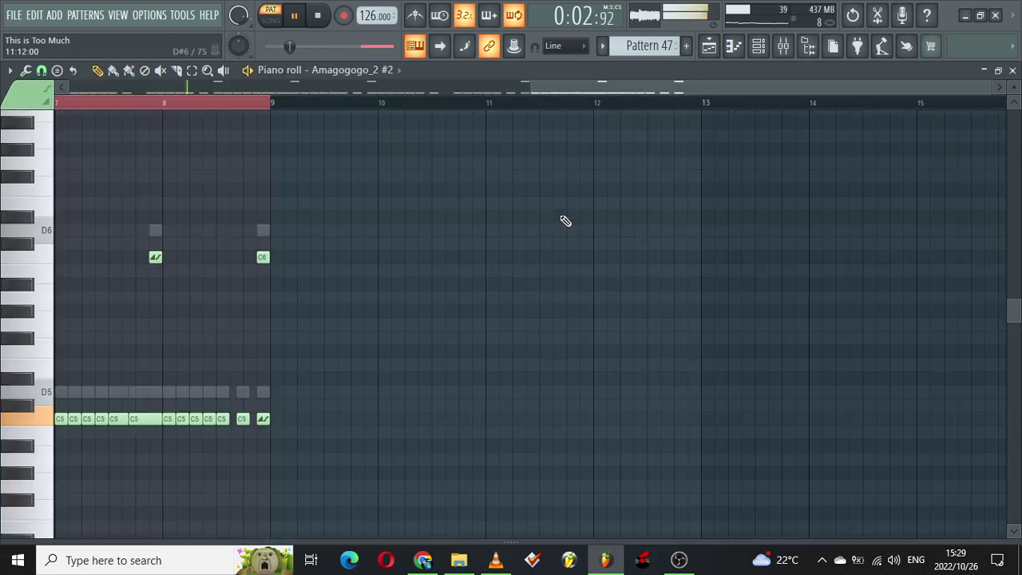
drag(592, 87, 4, 48)
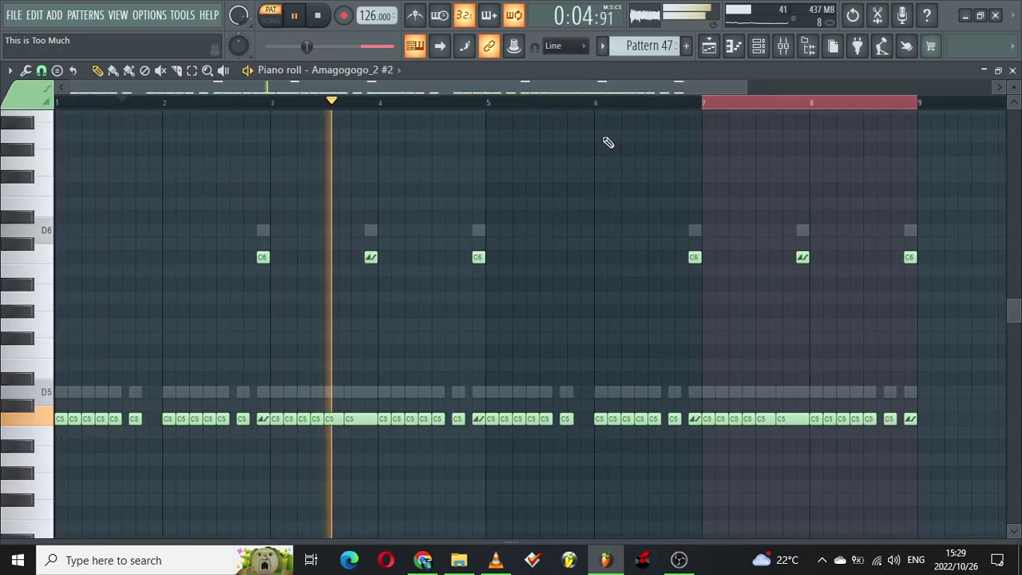
click(723, 103)
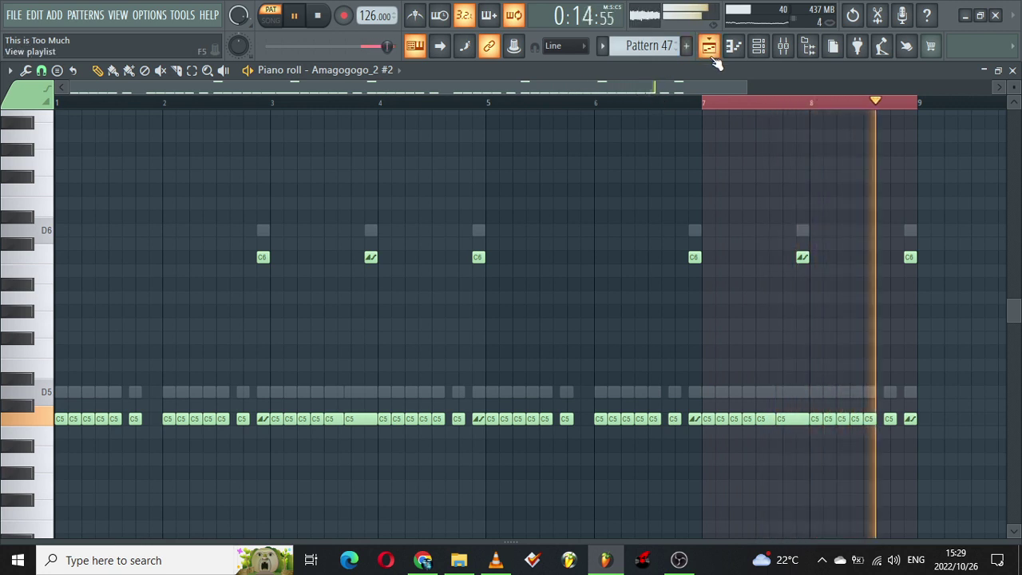
Return to the playlist and open the Perc 2 #2 clip on Track 23 at bar 97 in the piano roll
click(713, 57)
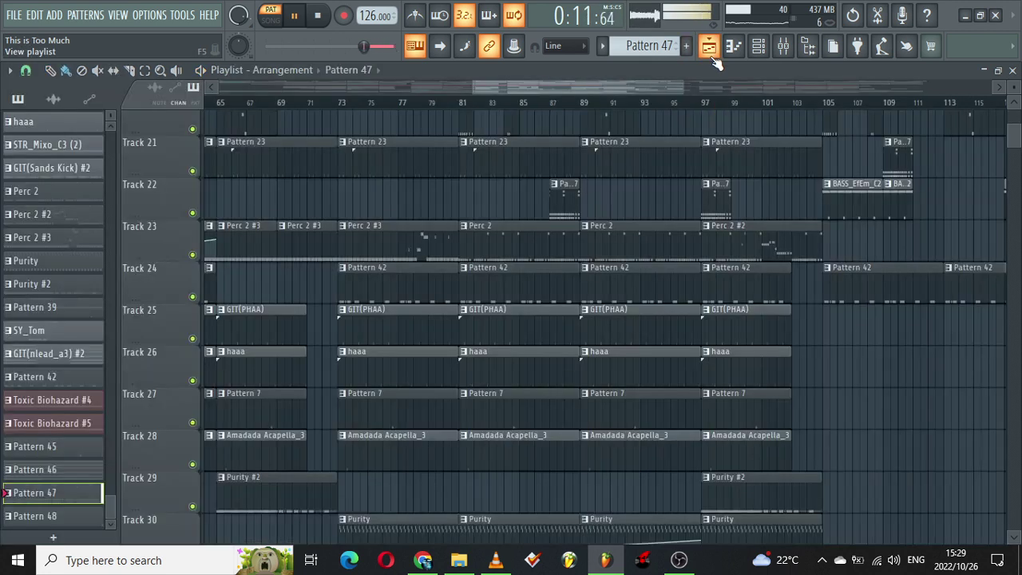
click(754, 231)
double_click(746, 242)
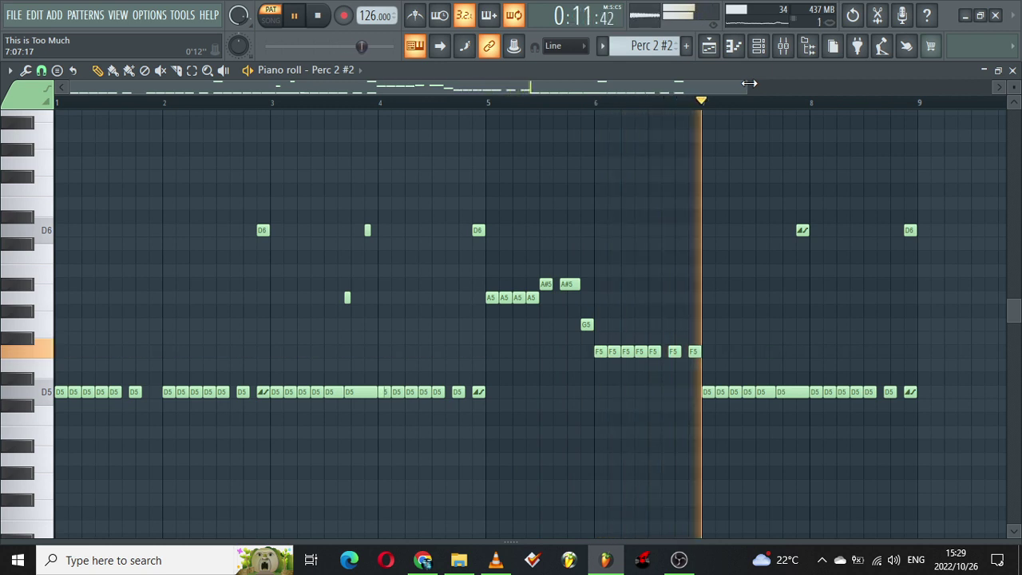
Open the Purity #2 clip on Track 29 at bar 97 in the piano roll and show all its notes from bar 1
click(709, 45)
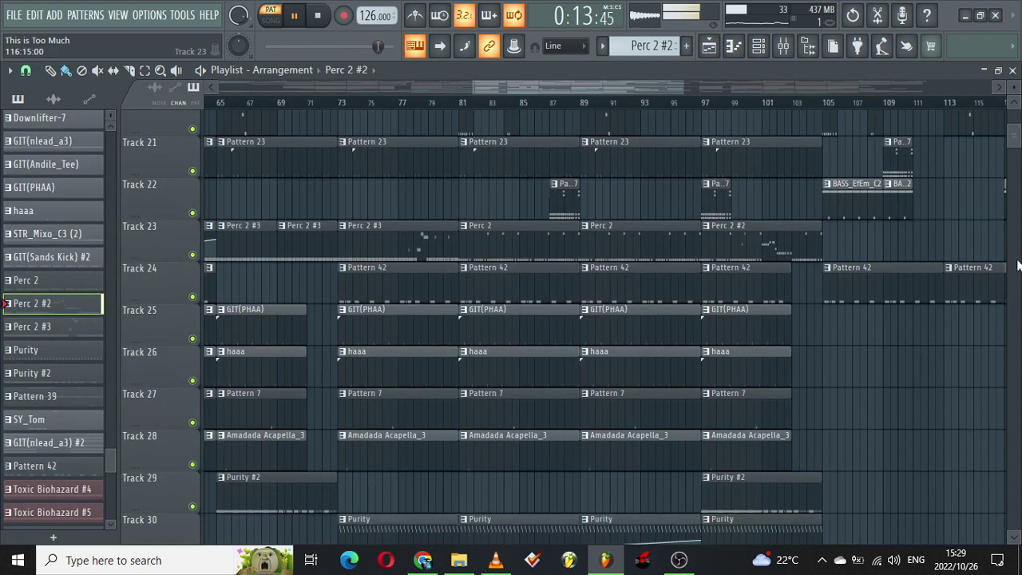
click(742, 498)
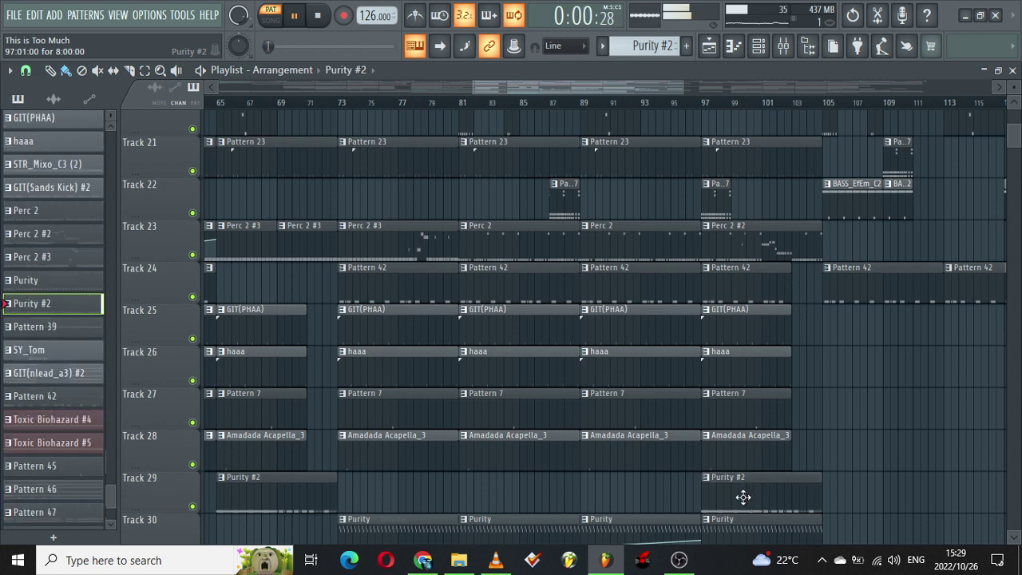
double_click(734, 500)
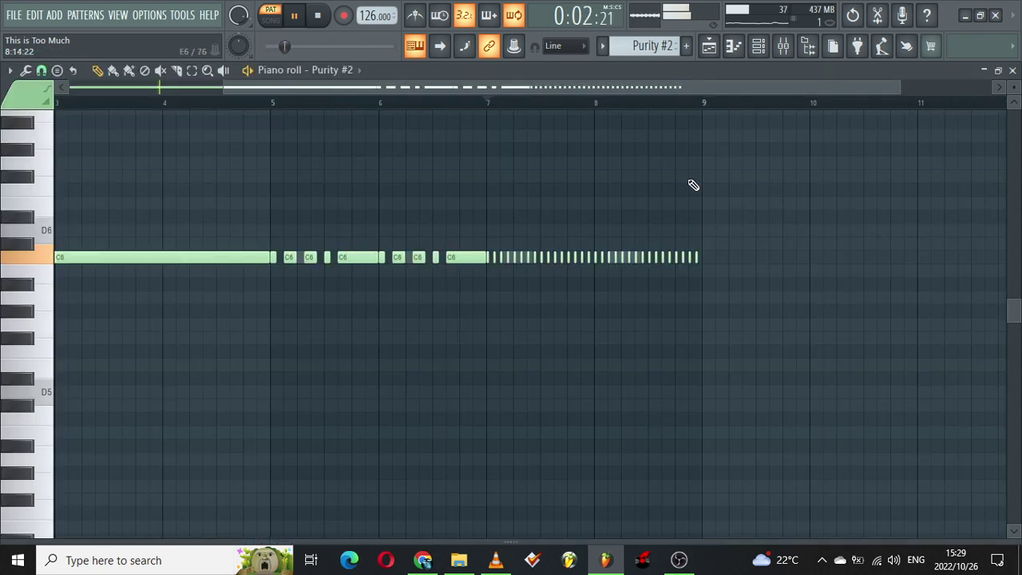
drag(827, 88, 449, 95)
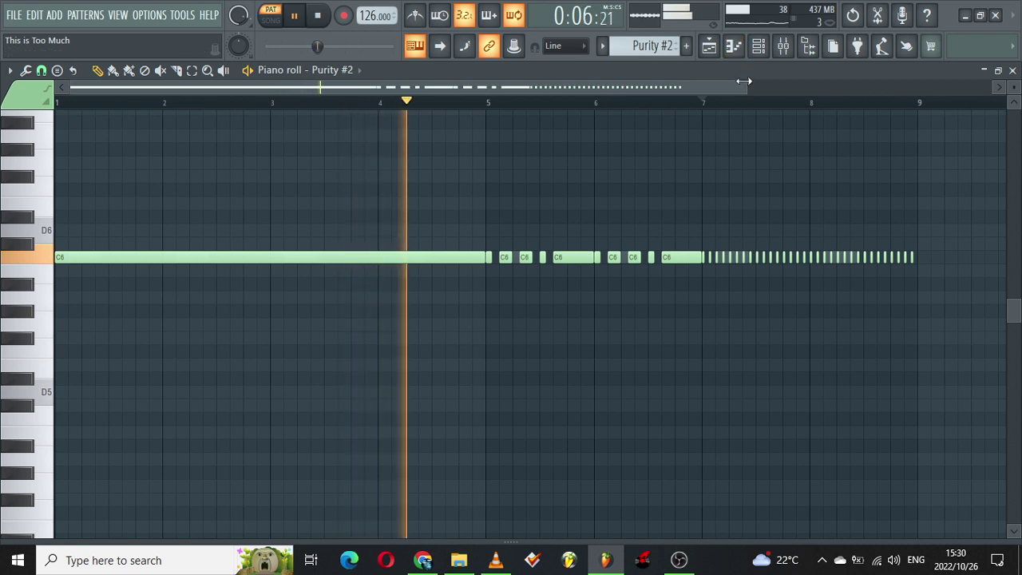
drag(746, 85, 767, 79)
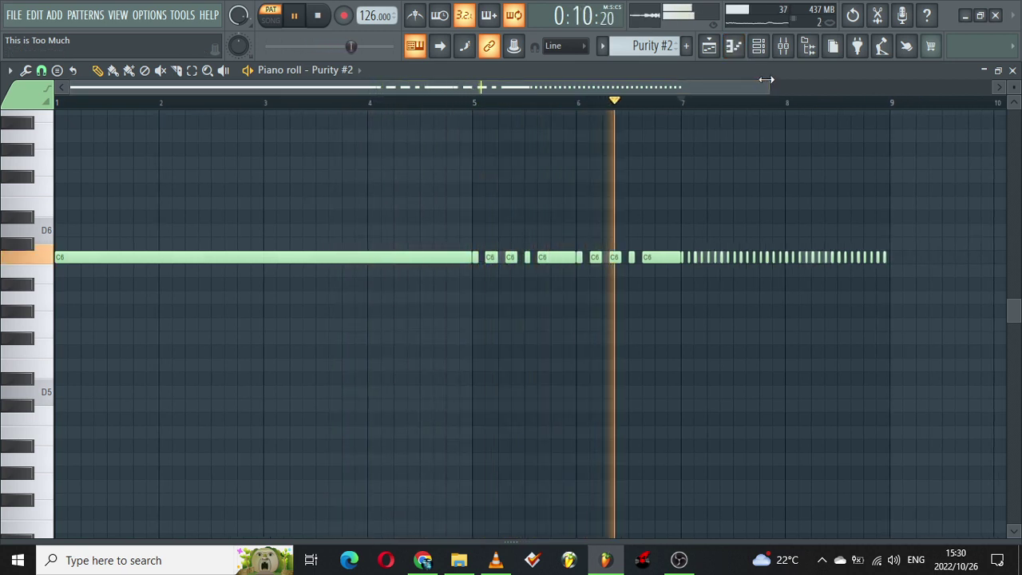
Show the Purity #2 channel in the channel rack, and select the Pattern 42 clip on Track 24 at bar 105 in the playlist
click(758, 45)
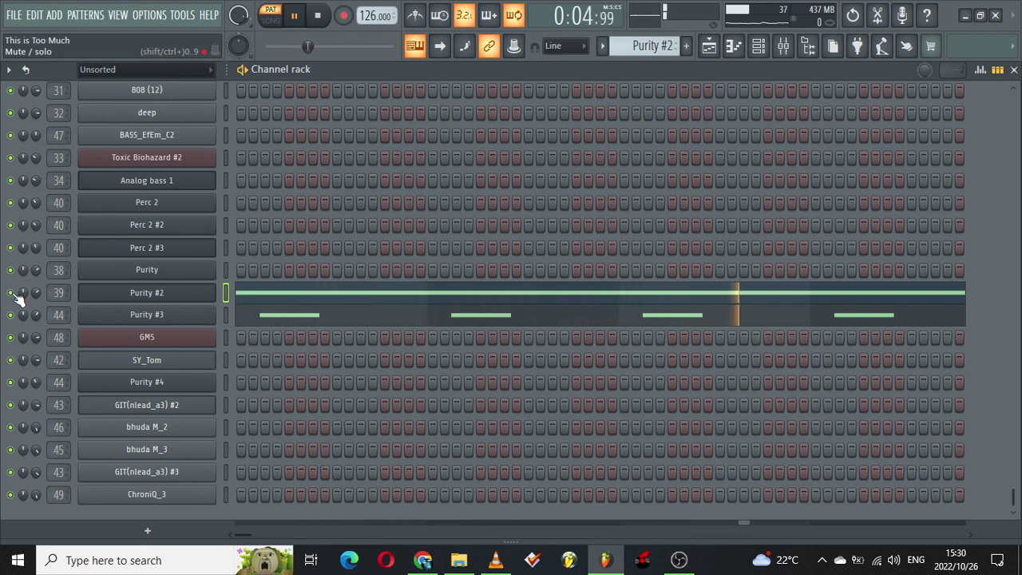
click(710, 46)
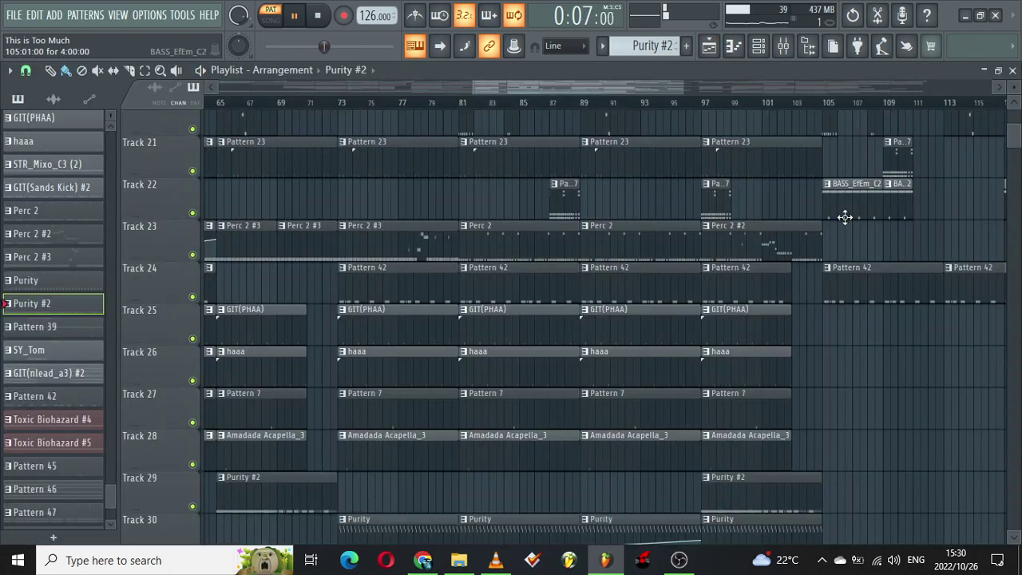
click(920, 263)
scroll(1011, 150, down, 3)
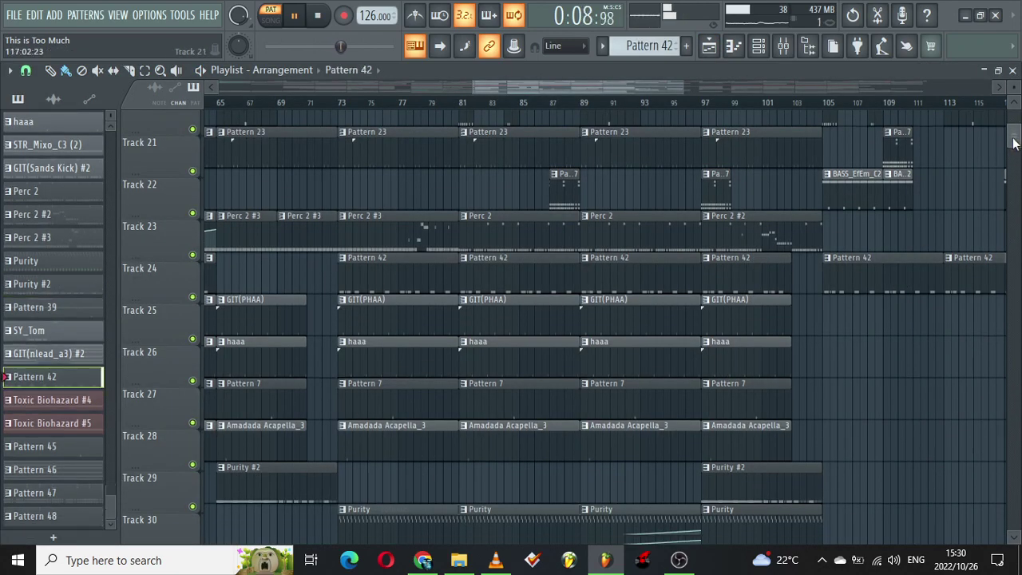
scroll(1014, 148, up, 2)
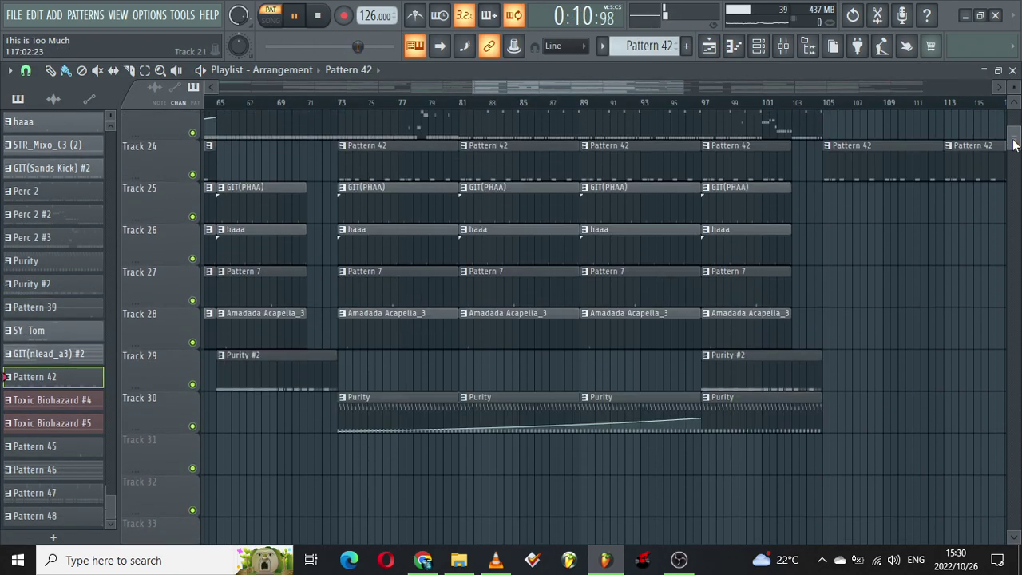
Inspect the Purity instrument's preset for the Track 30 clip at bar 97 and show the pattern's high notes in the piano roll
click(736, 429)
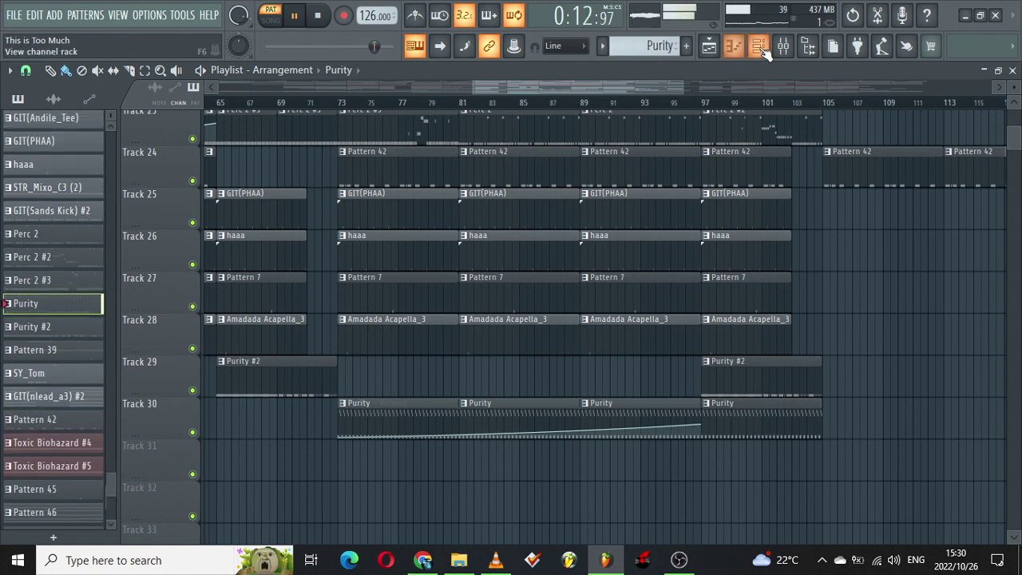
click(760, 47)
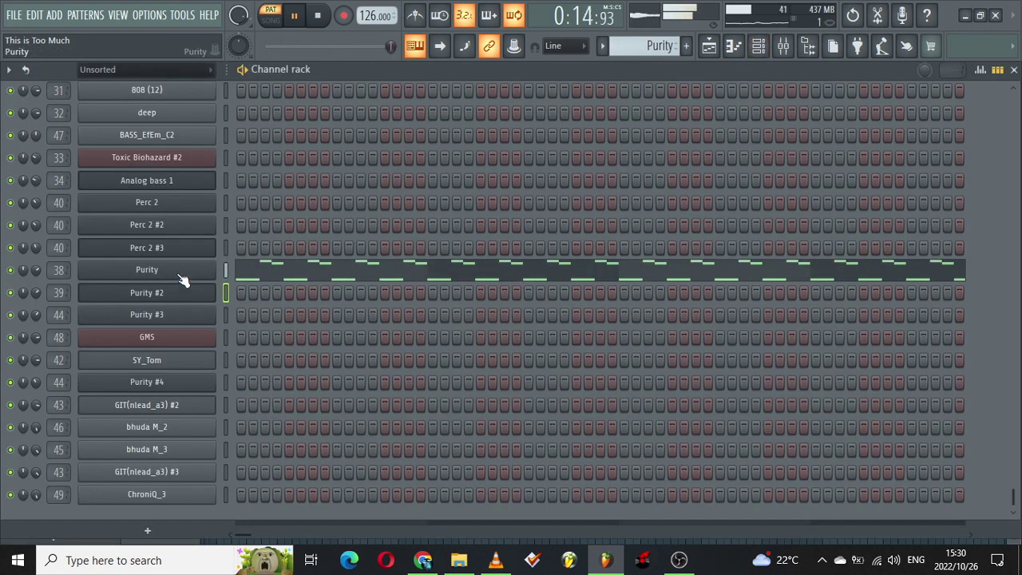
click(180, 276)
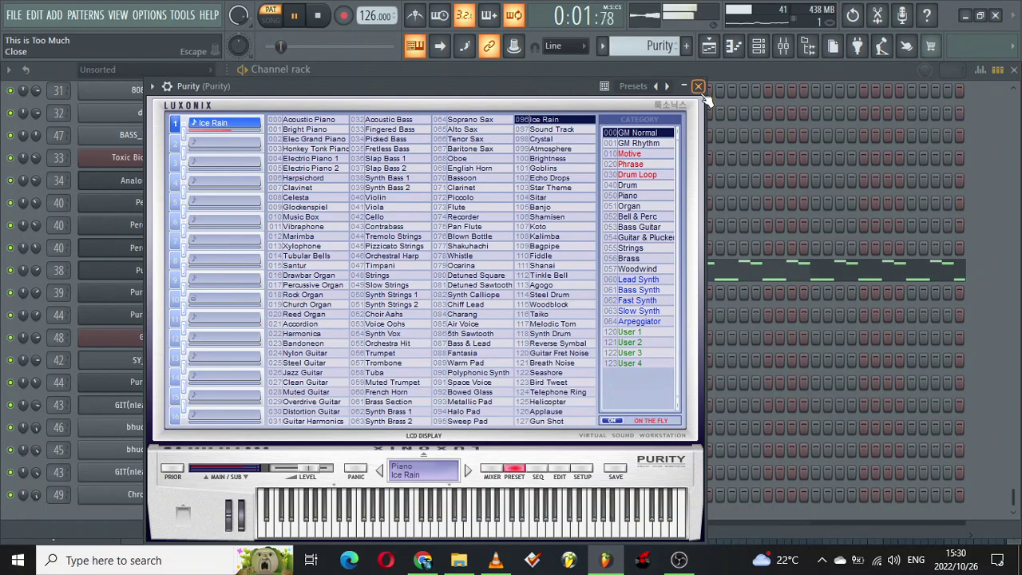
click(699, 87)
click(574, 274)
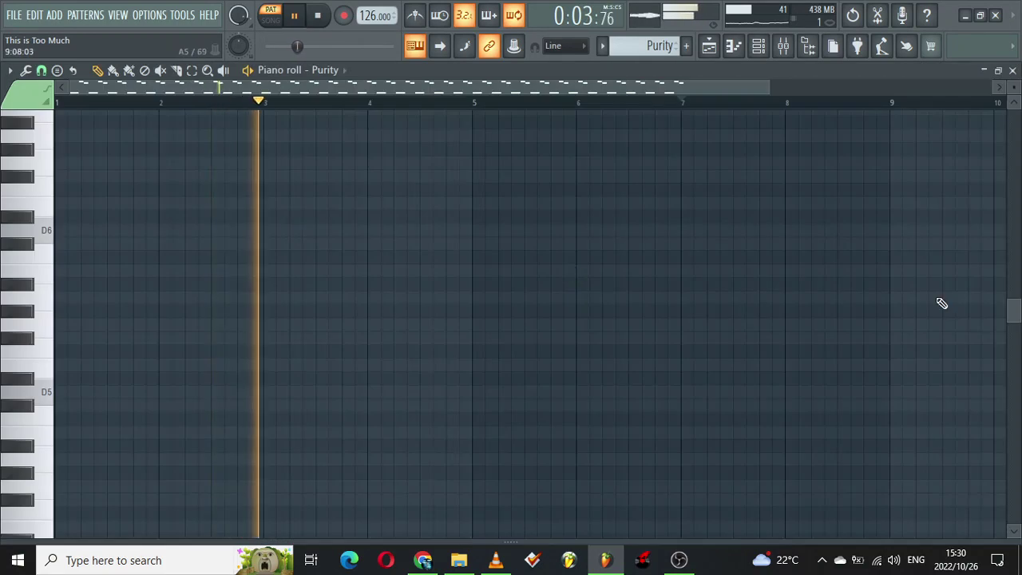
drag(1017, 312, 1016, 227)
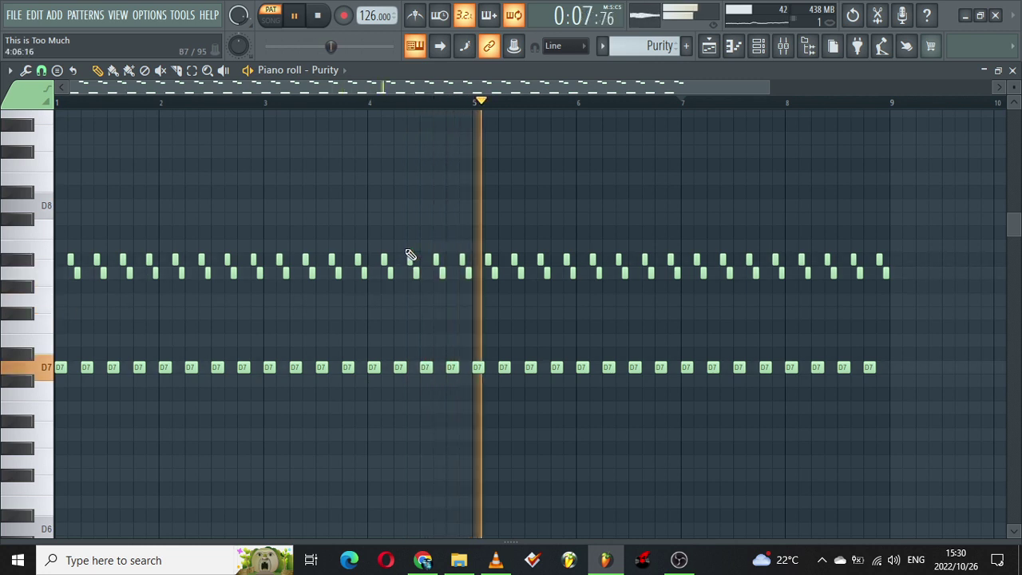
Try the two short high notes in bar 4 at F7 and E7, playing the pattern from bar 4
drag(406, 242, 413, 342)
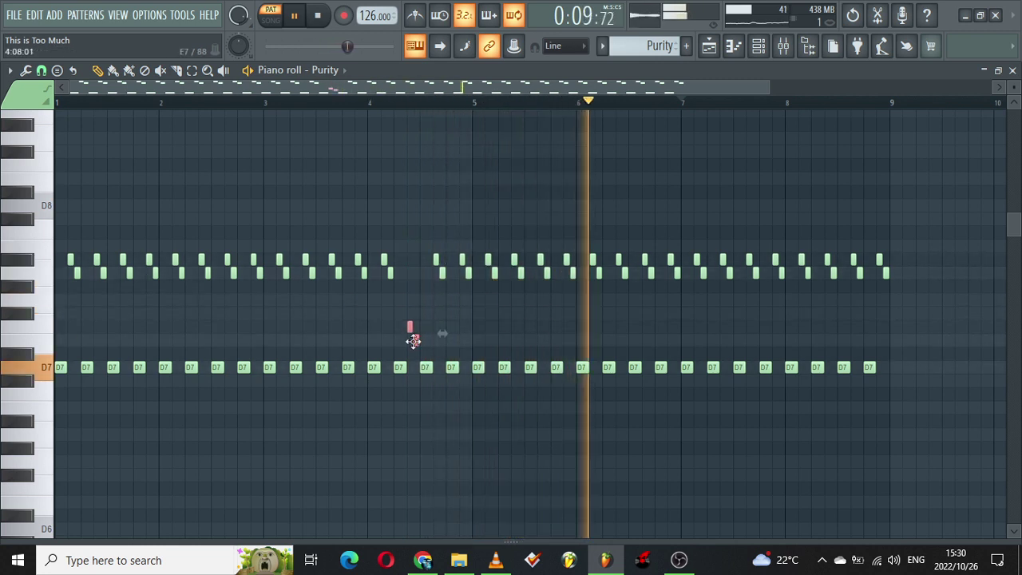
click(374, 104)
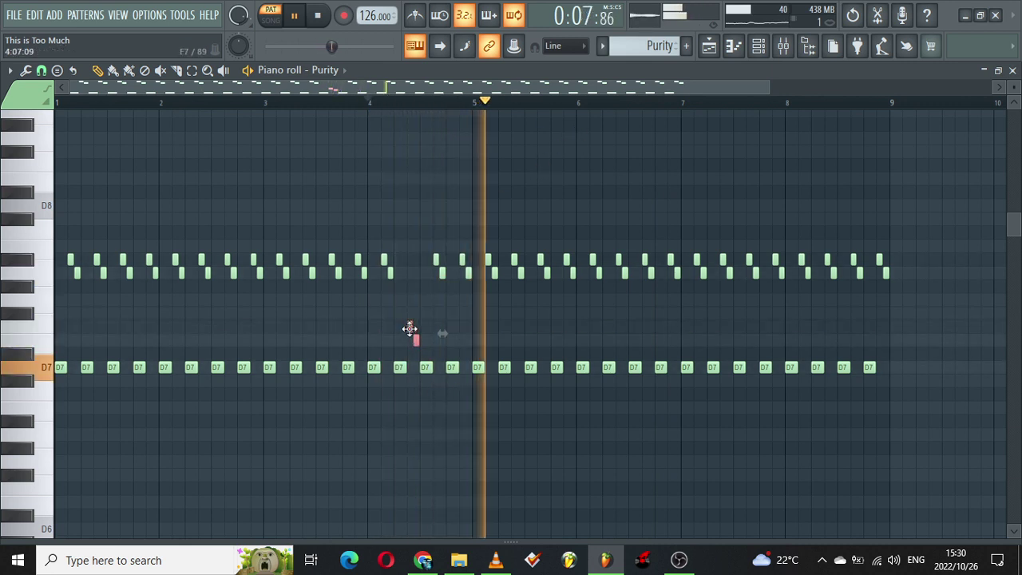
drag(410, 329, 412, 264)
Return to the playlist, move to an earlier part of the arrangement, and open a Pattern 39 clip in the piano roll
click(709, 47)
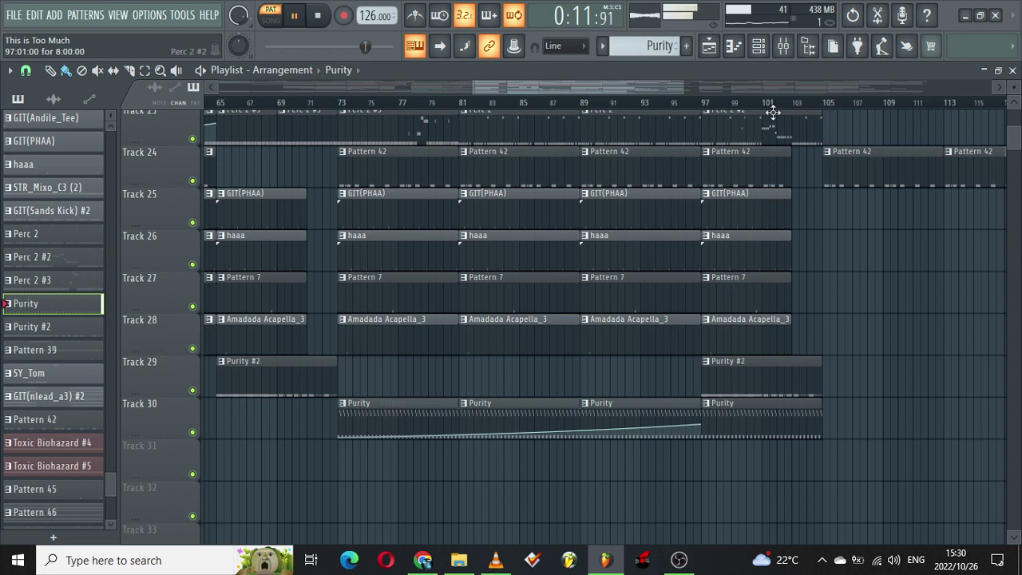
click(760, 172)
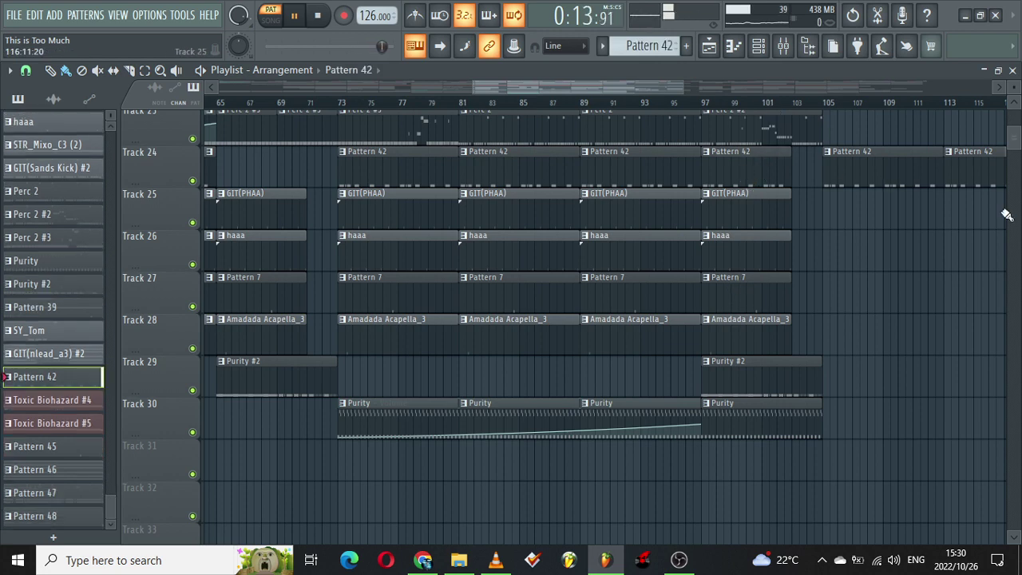
drag(638, 86, 482, 77)
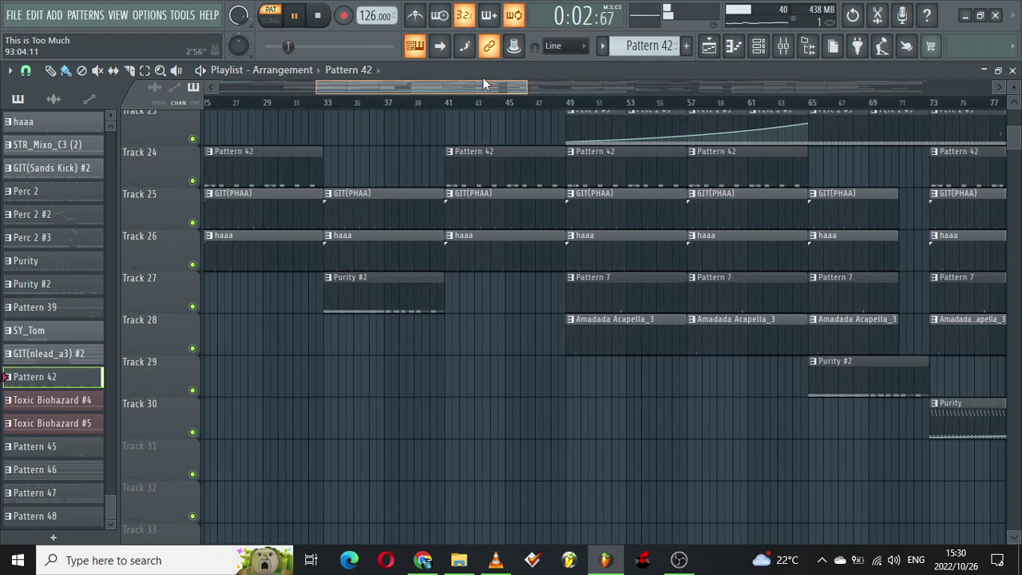
drag(1015, 141, 1015, 135)
double_click(523, 380)
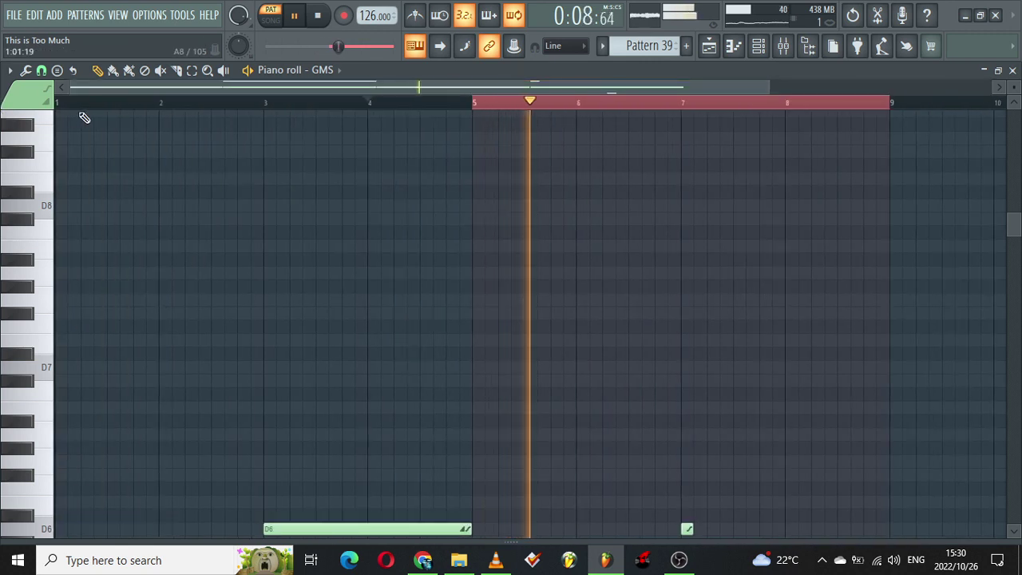
Play Pattern 39 from bar 1 without the time selection and show the full pitch range of its GMS notes
click(65, 104)
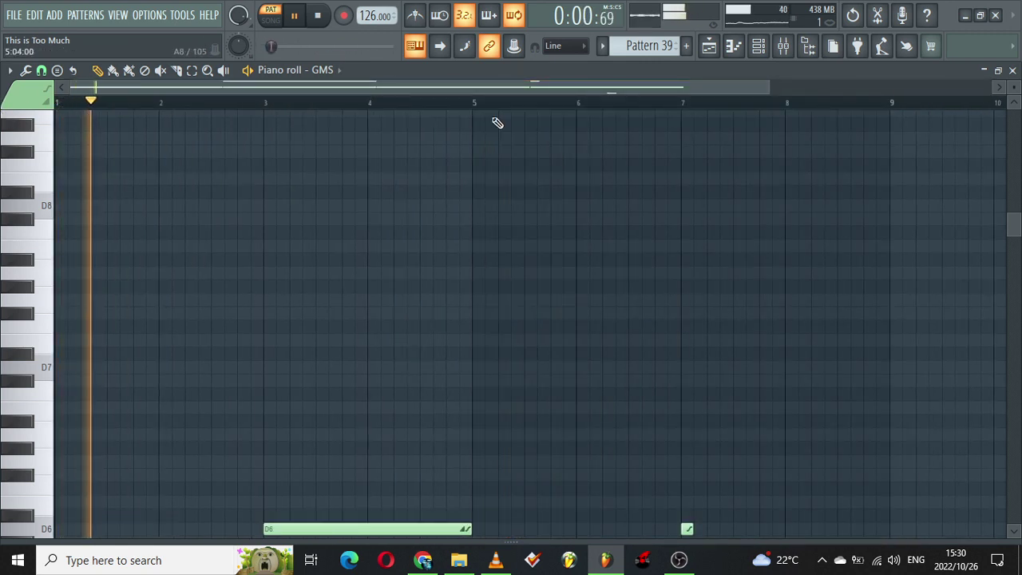
drag(1015, 222, 1016, 301)
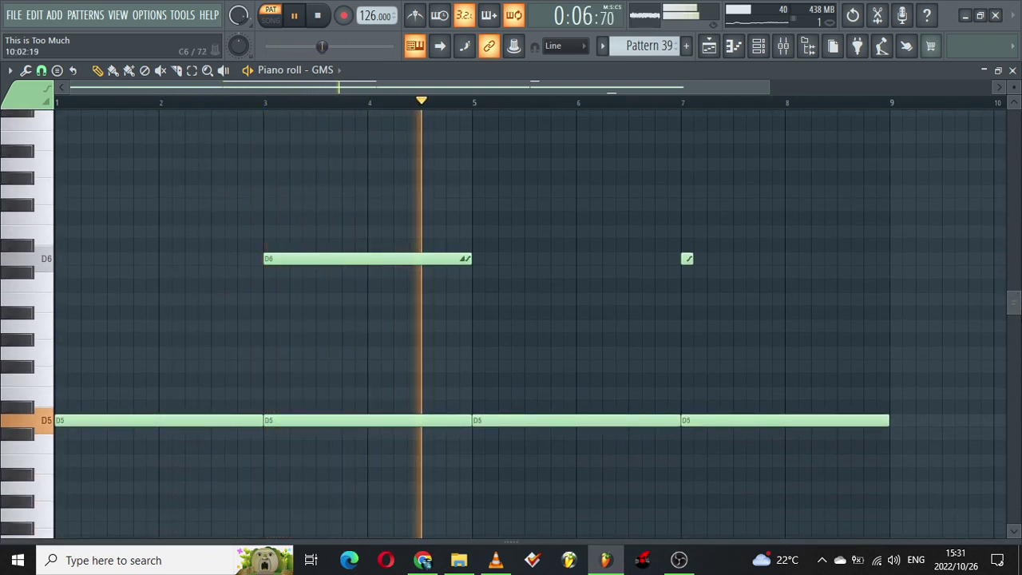
drag(1015, 304, 1015, 346)
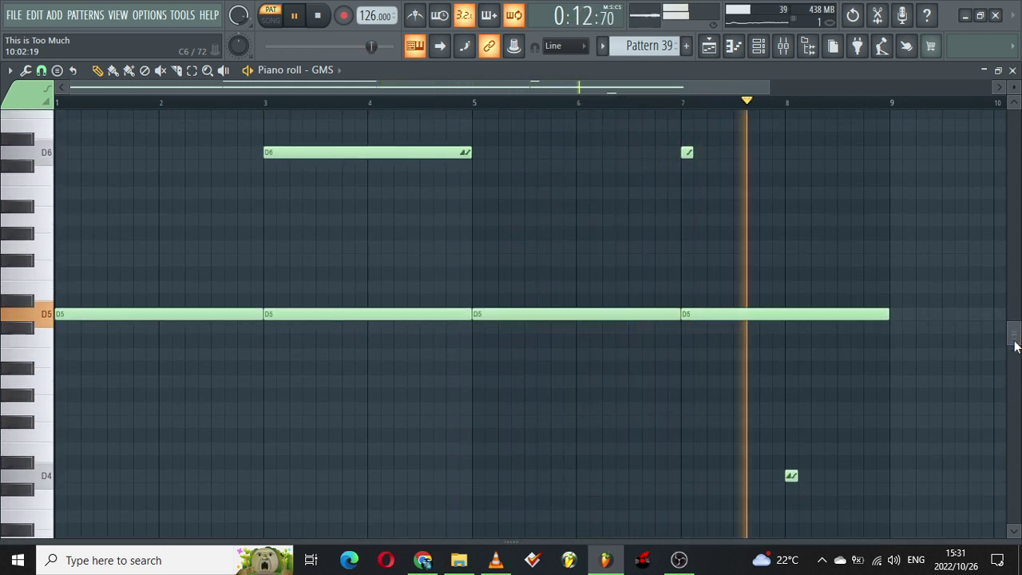
Return to the playlist and show the Pattern 45 and Pattern 46 clips on Tracks 13 and 14 at bar 105
click(709, 46)
drag(491, 90, 721, 83)
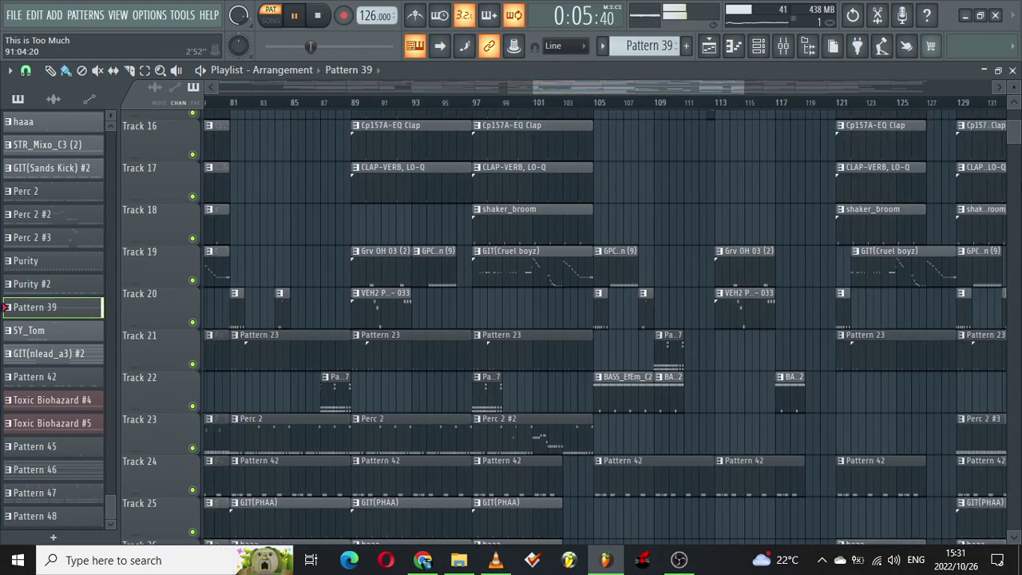
drag(1018, 138, 1018, 126)
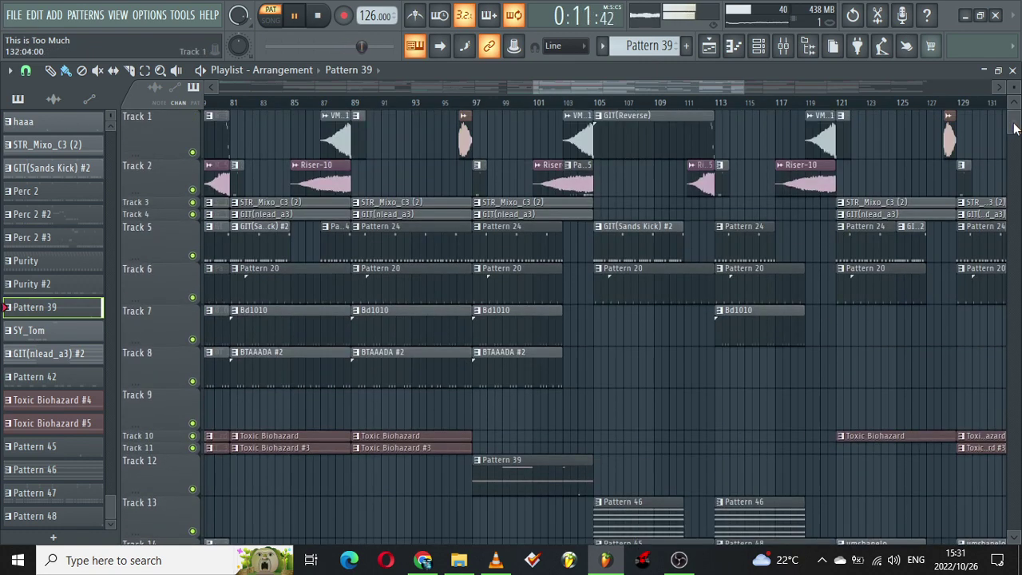
scroll(820, 259, down, 3)
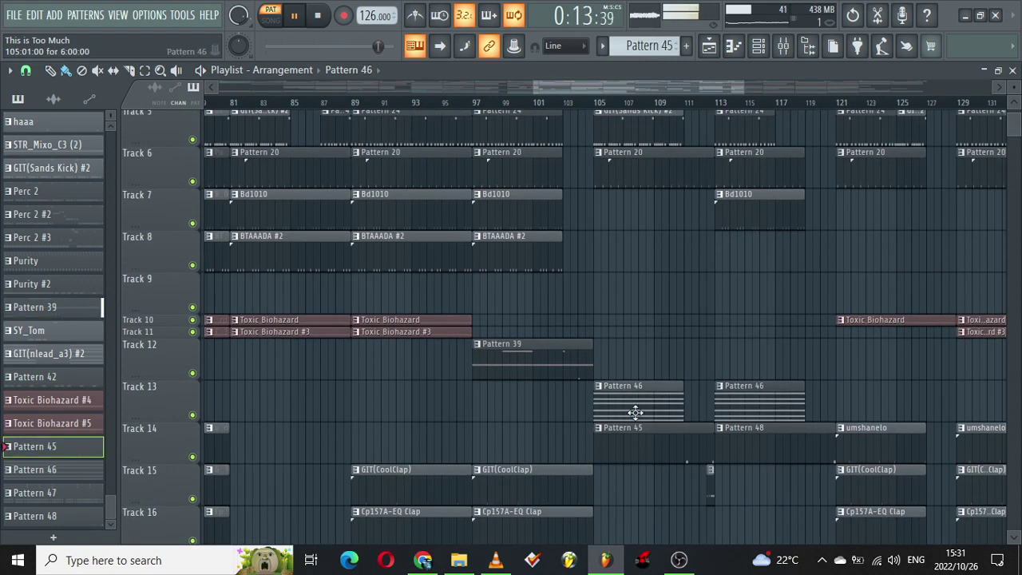
Play the arrangement in song mode from bar 105, switch back to pattern mode, and show Tracks 15 to 24
click(599, 104)
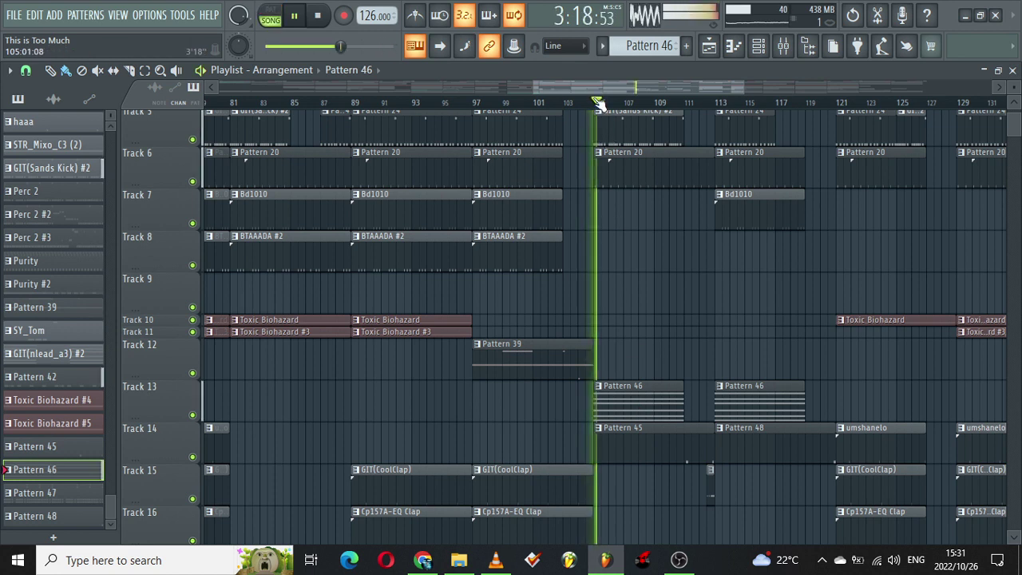
click(278, 14)
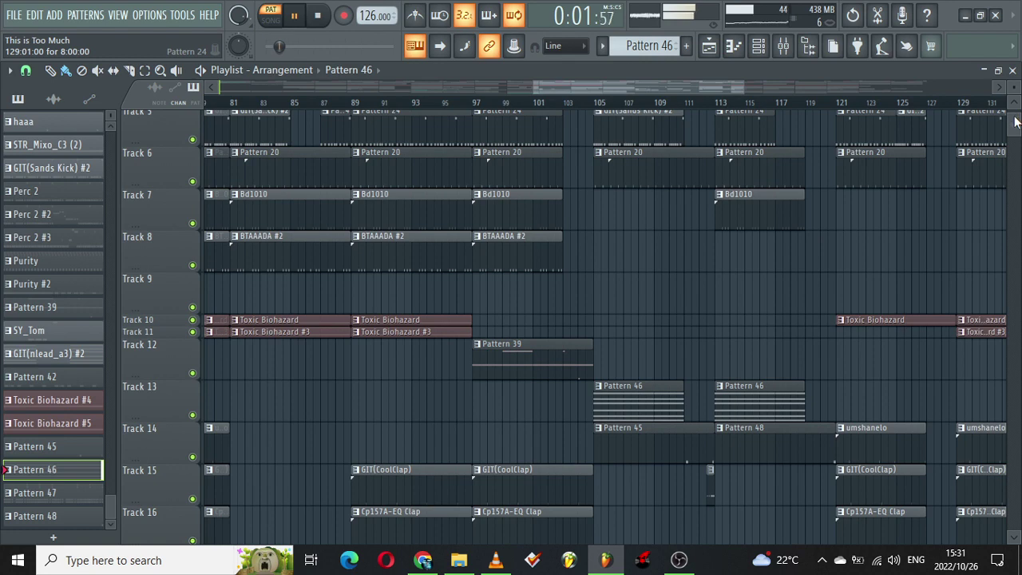
drag(1016, 120, 1016, 130)
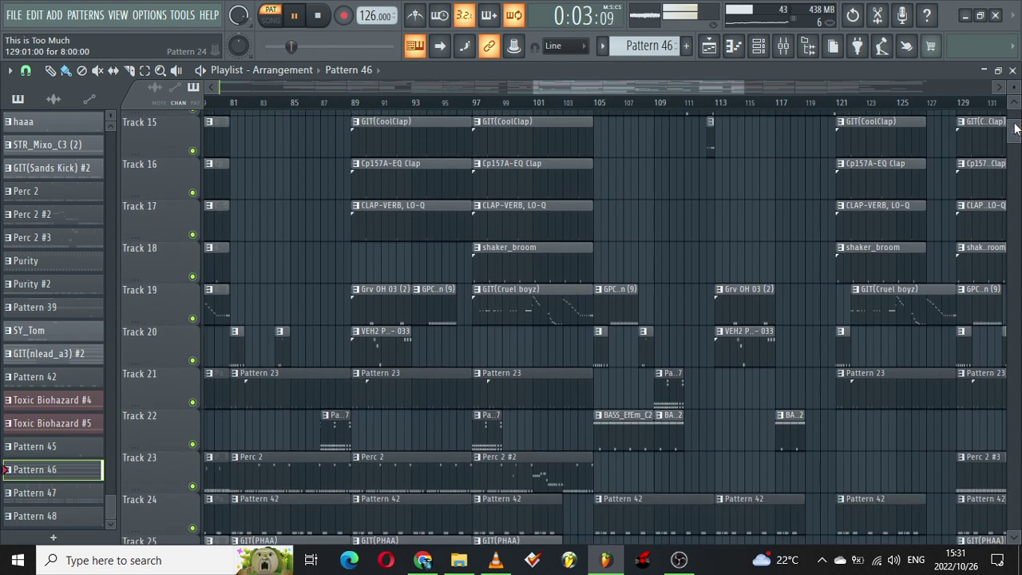
Open the BASS_EfEm_C2 clip on Track 22 in the piano roll and show its notes from bar 1
click(628, 442)
double_click(627, 437)
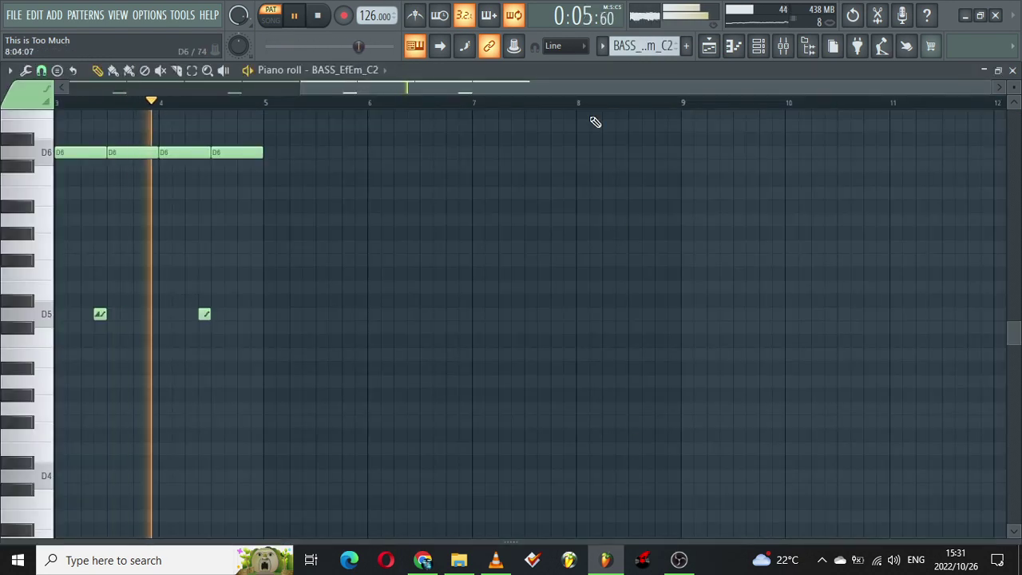
drag(584, 91, 223, 87)
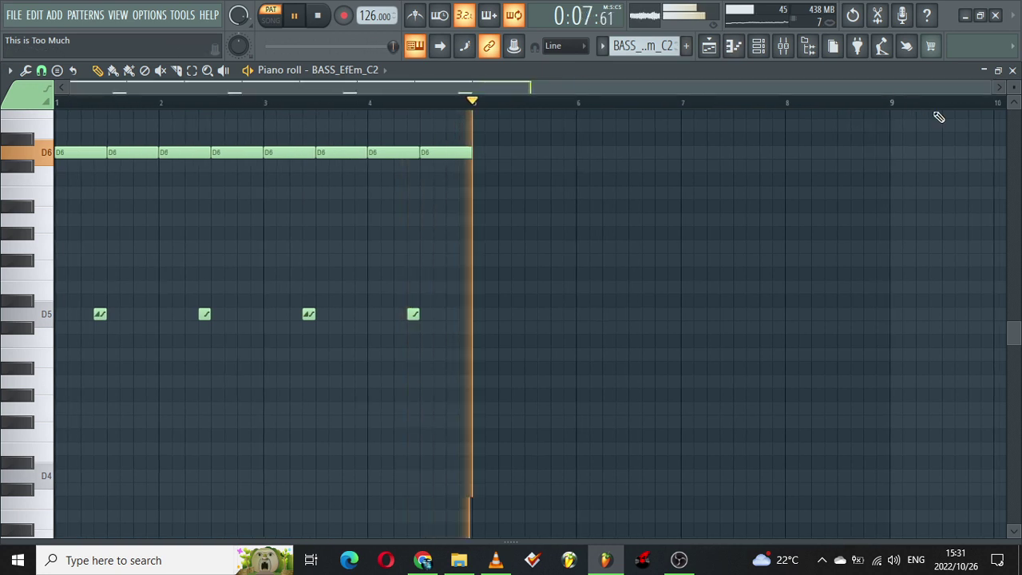
drag(1014, 335, 1014, 307)
Return to the playlist and play the arrangement in song mode from bar 121, then from bar 105
click(709, 45)
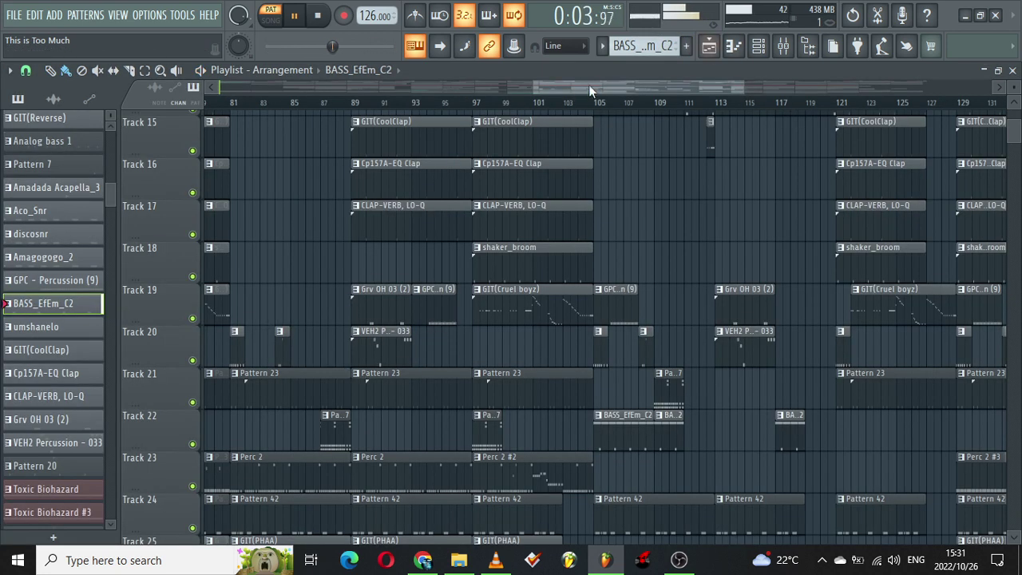
drag(576, 86, 644, 82)
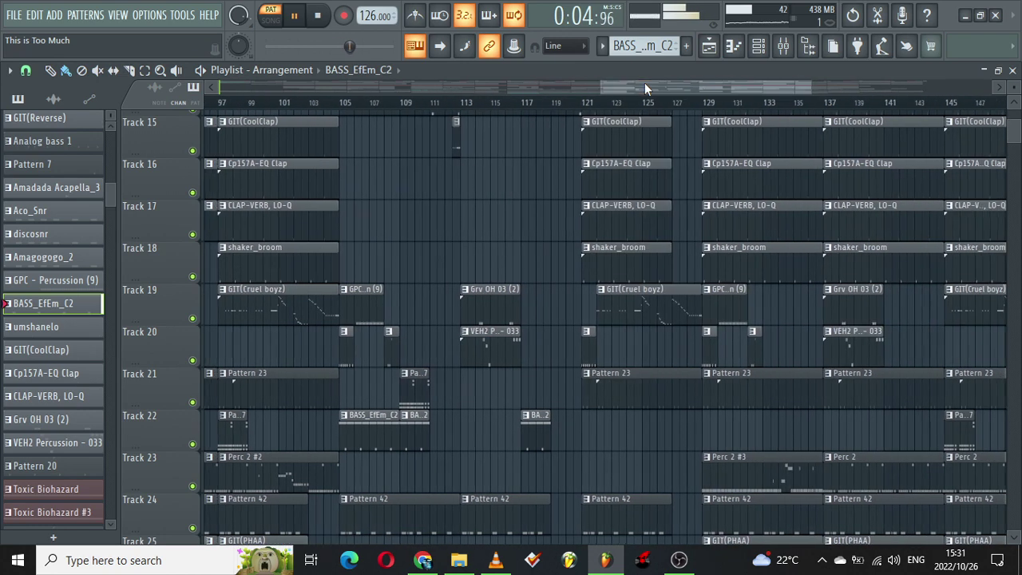
click(584, 105)
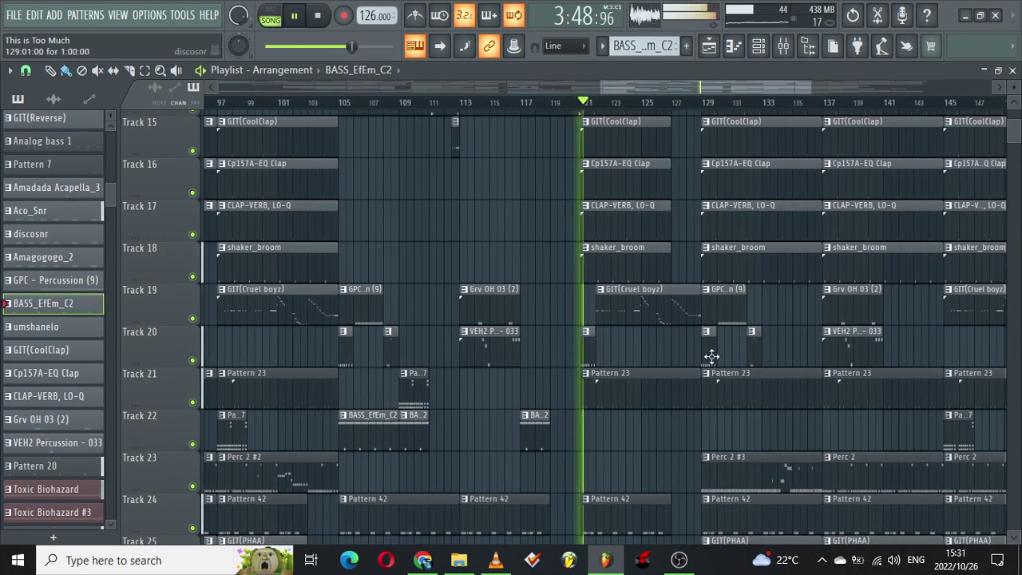
click(339, 101)
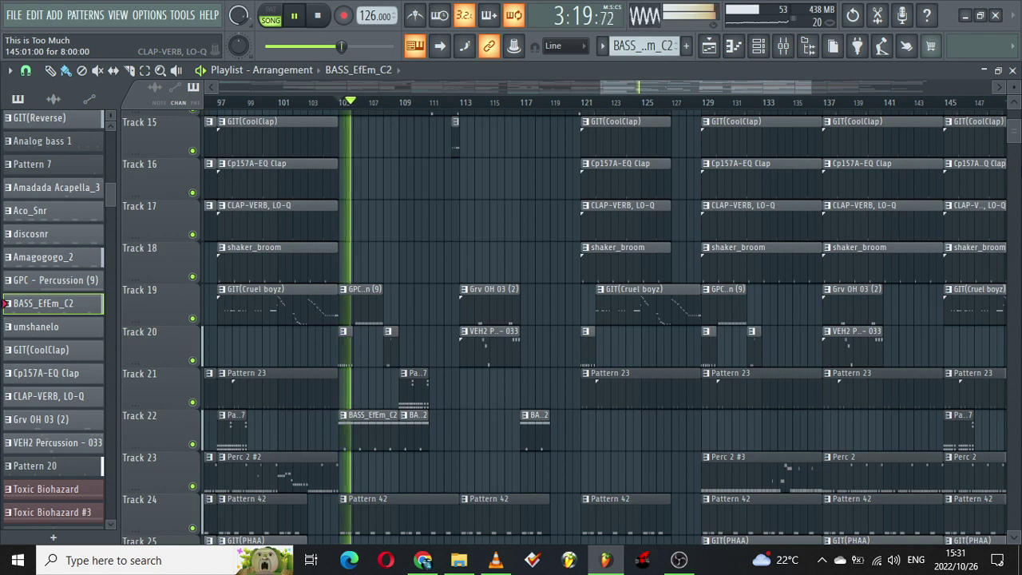
Shrink Tracks 1 and 2 to minimum height and move the Pattern 45 clip at bar 105 from Track 14 to Track 9
scroll(511, 202, up, 5)
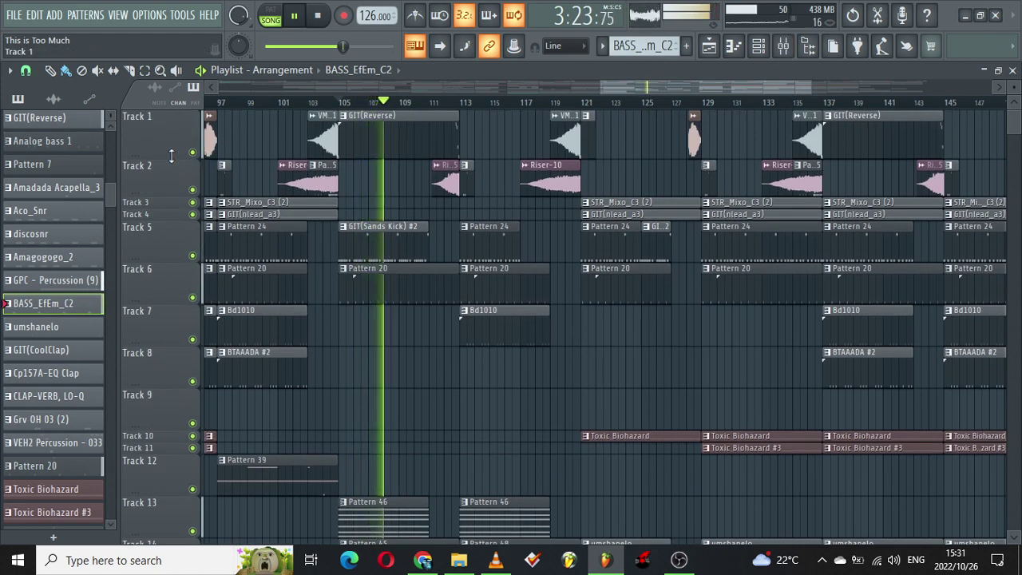
drag(171, 156, 176, 70)
drag(163, 154, 159, 70)
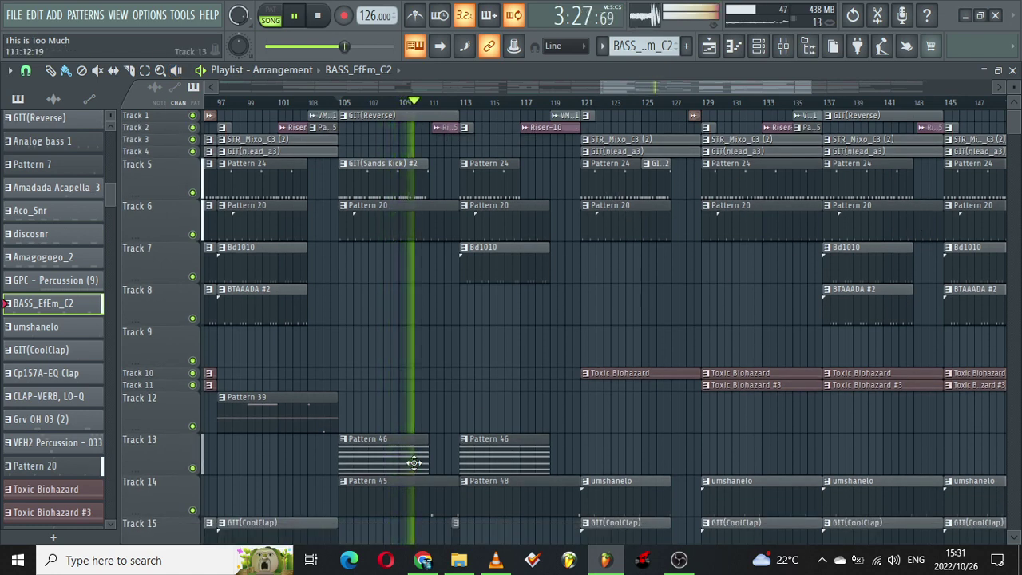
drag(401, 495, 404, 331)
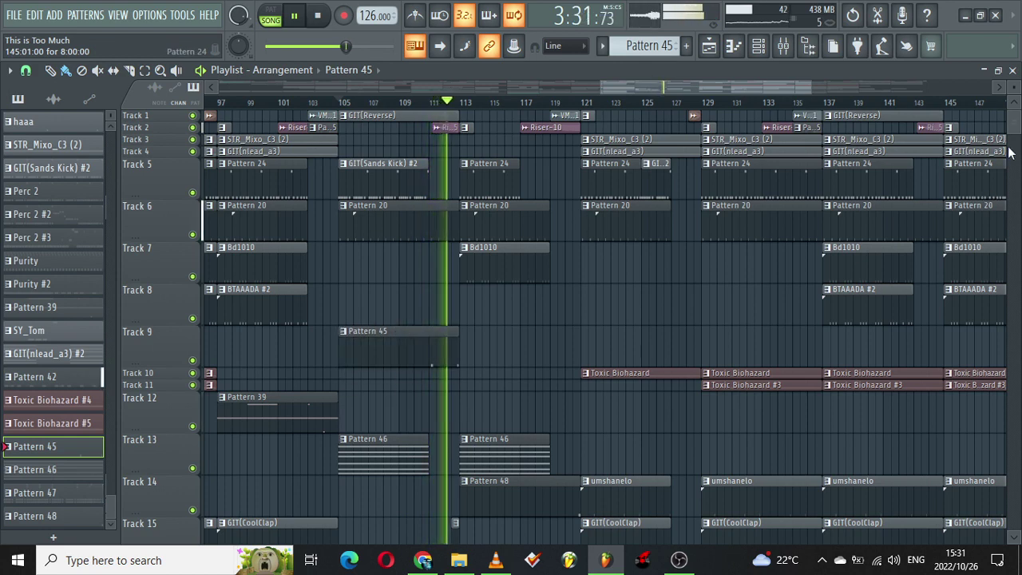
Stop the arrangement's playback and switch to OBS
drag(1012, 127, 1011, 133)
key(space)
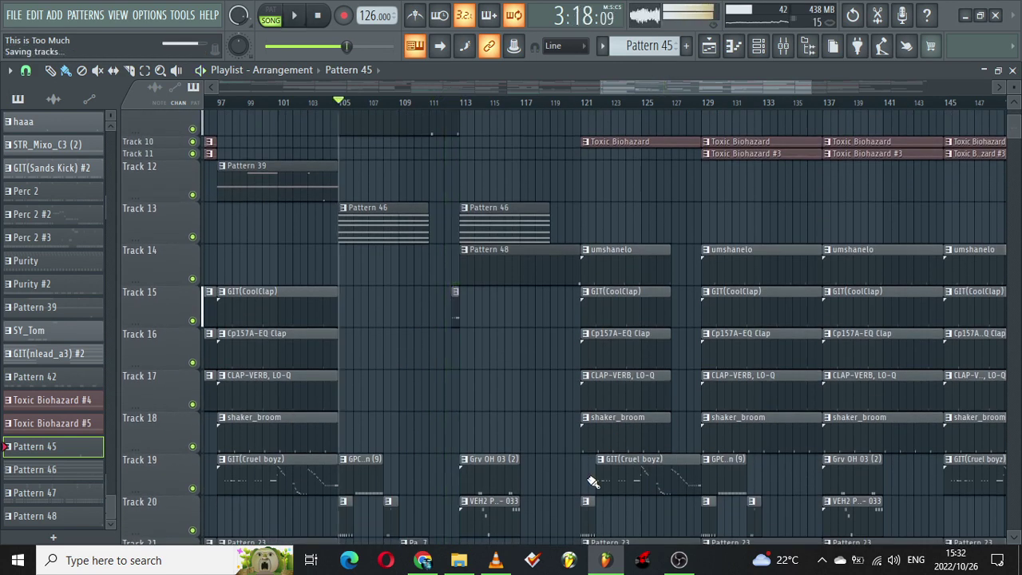
click(683, 560)
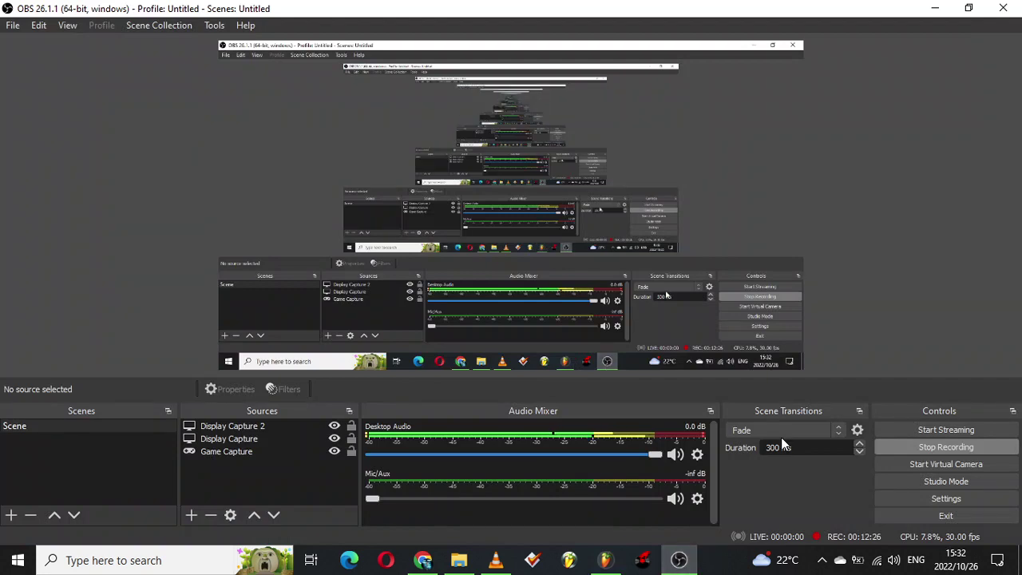